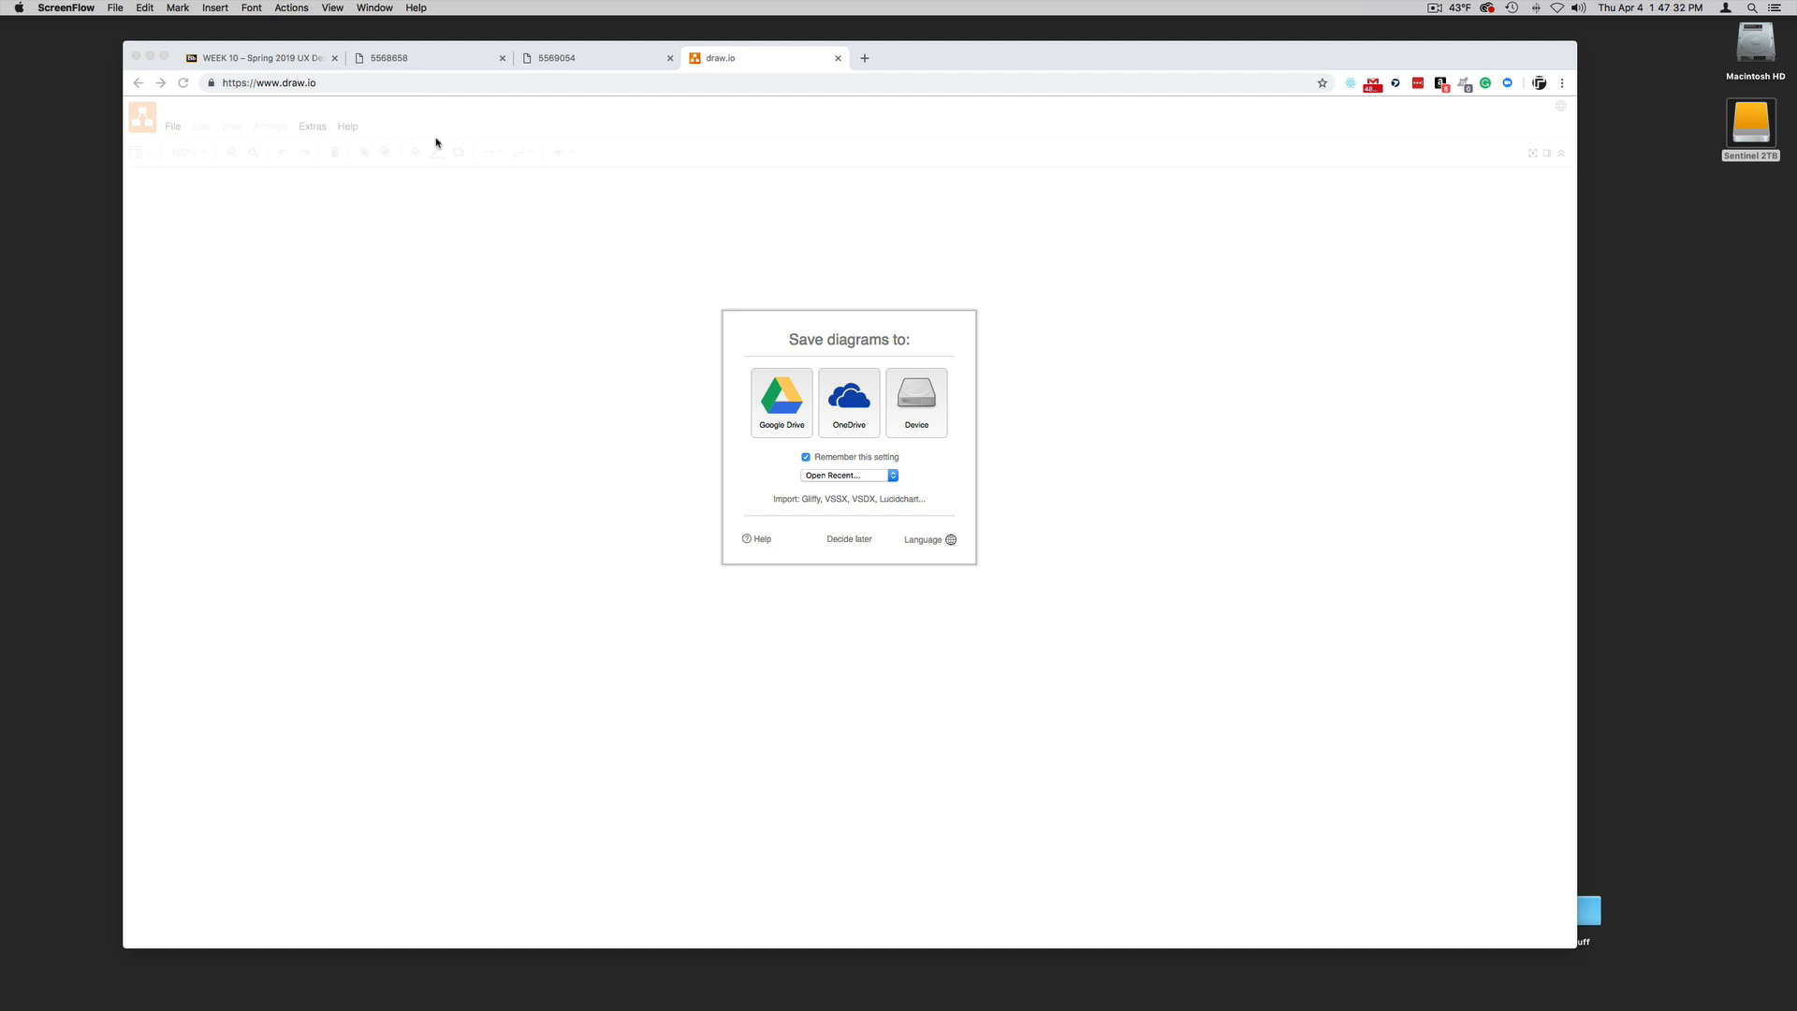
Choose Google Drive as the diagram storage and start creating a new diagram
click(770, 401)
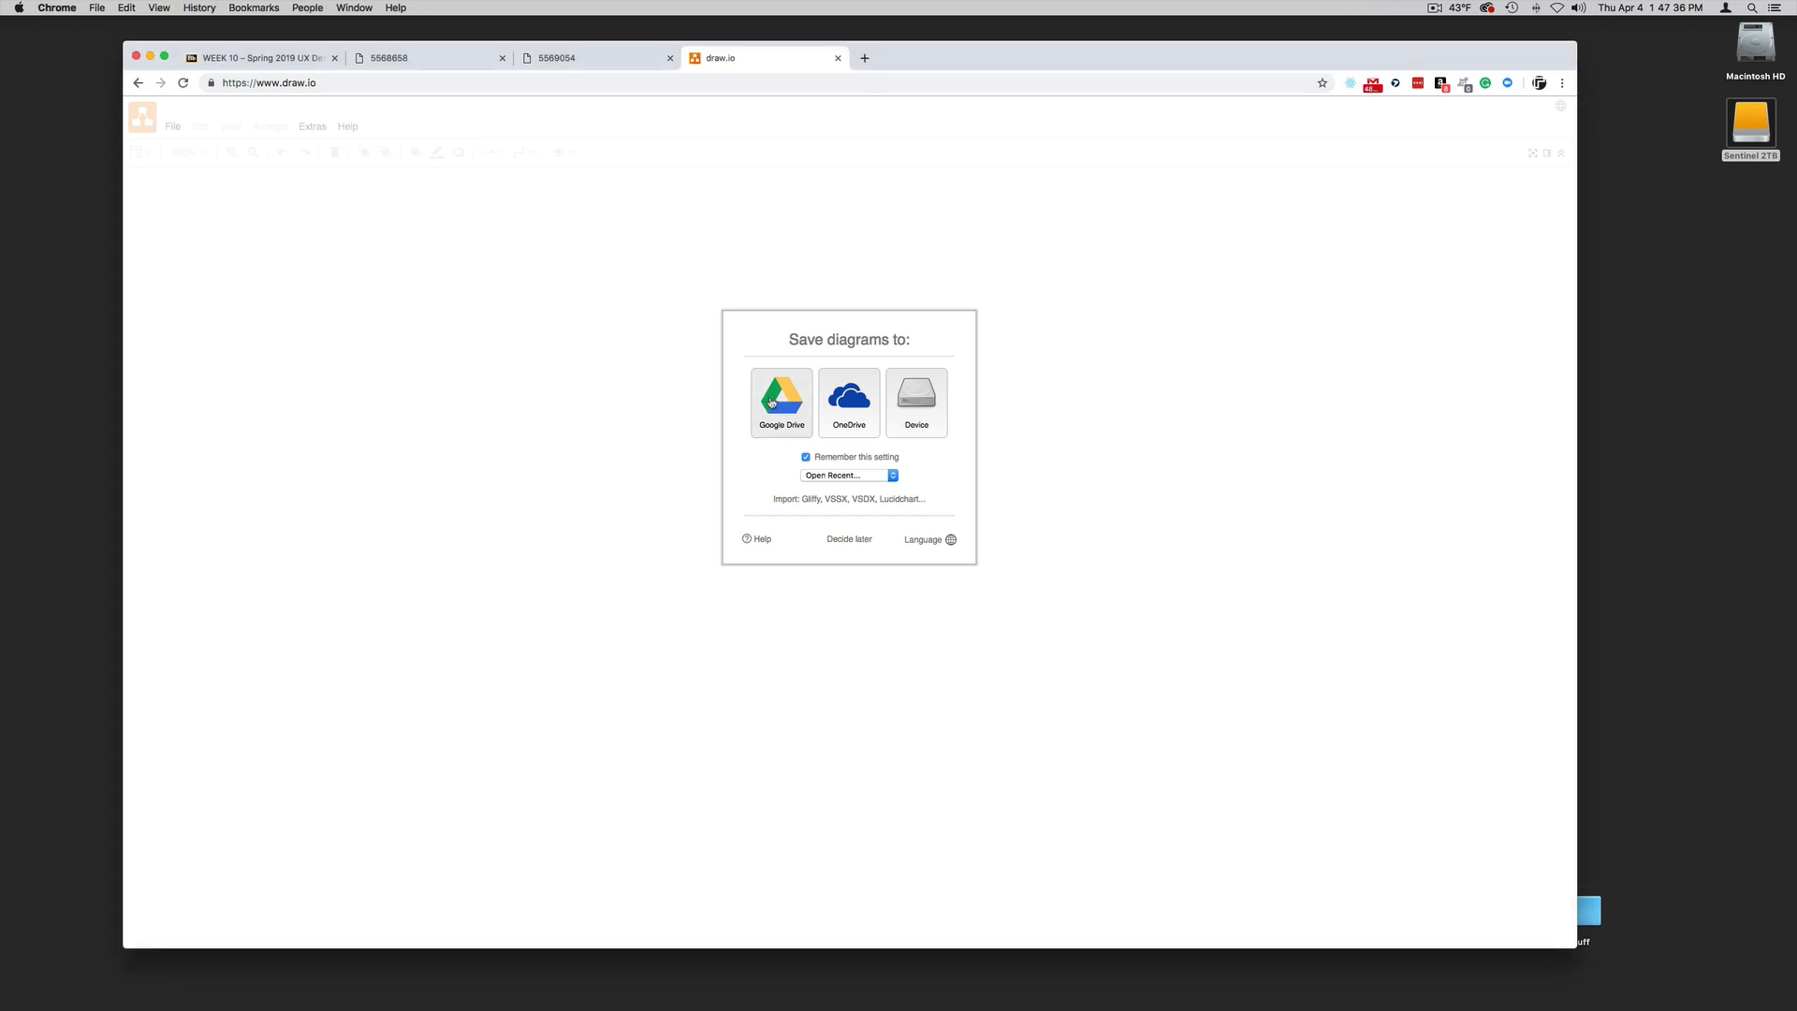
click(770, 402)
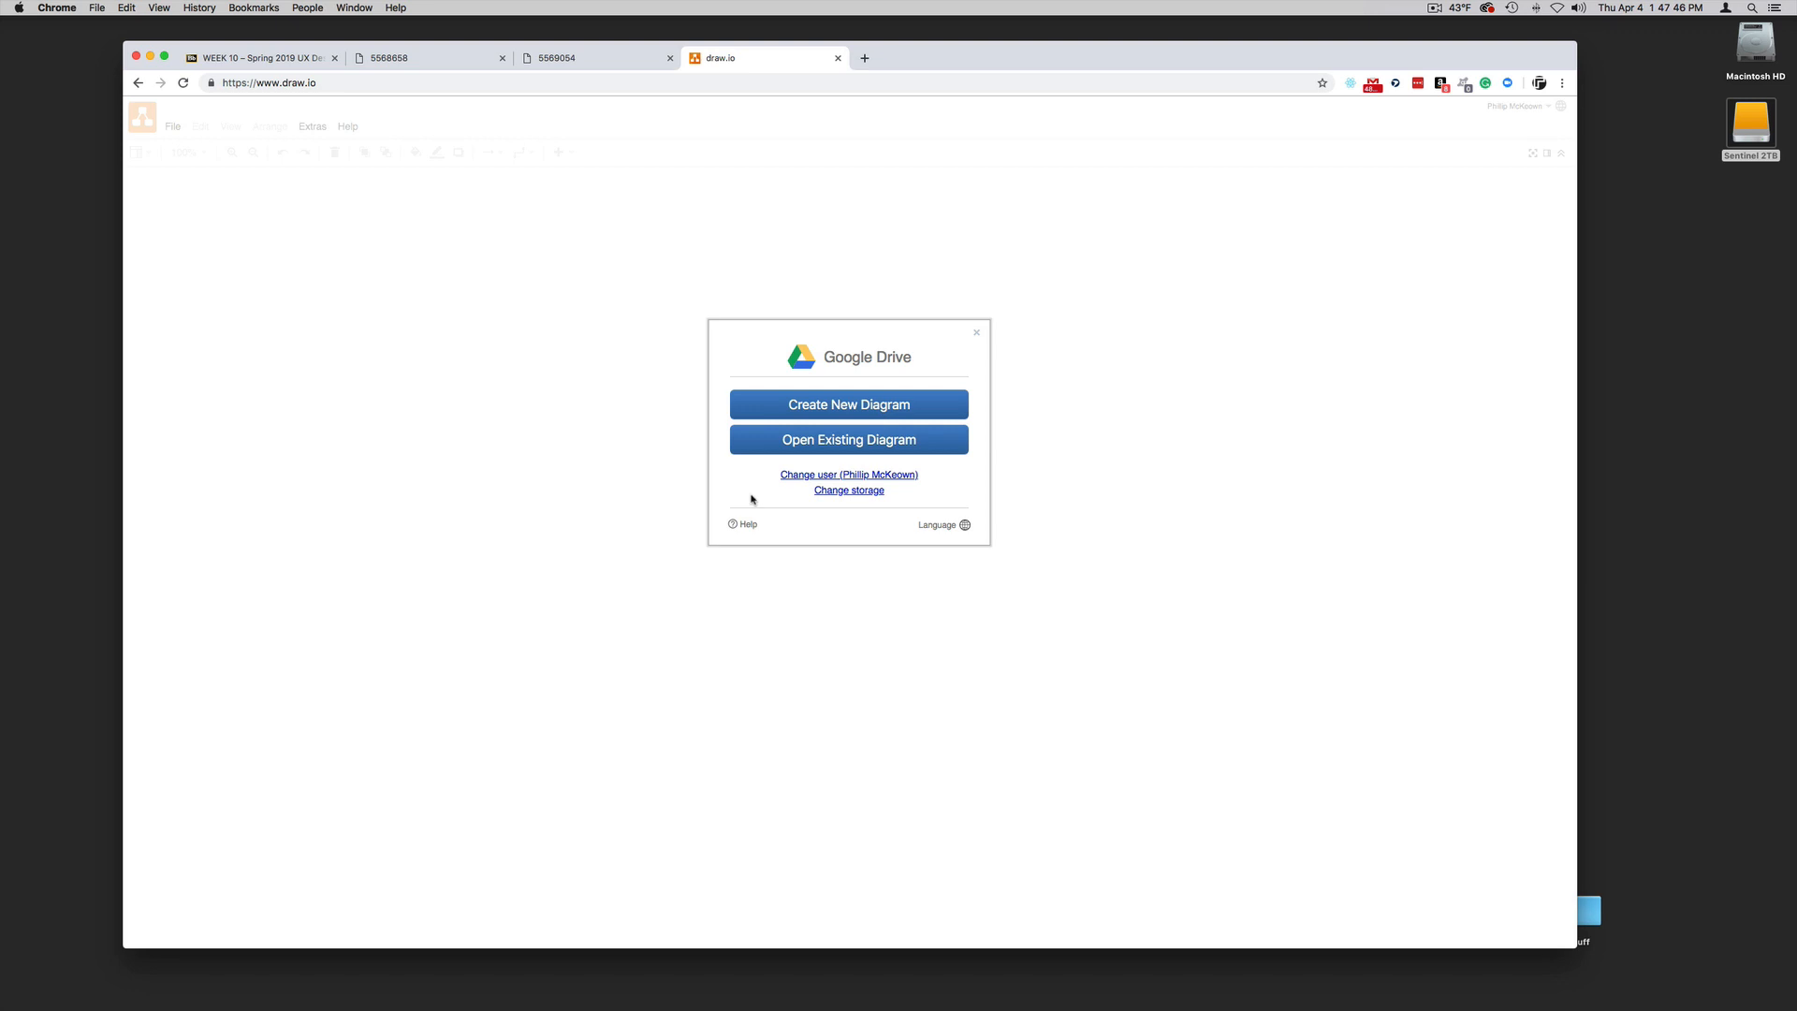
click(891, 406)
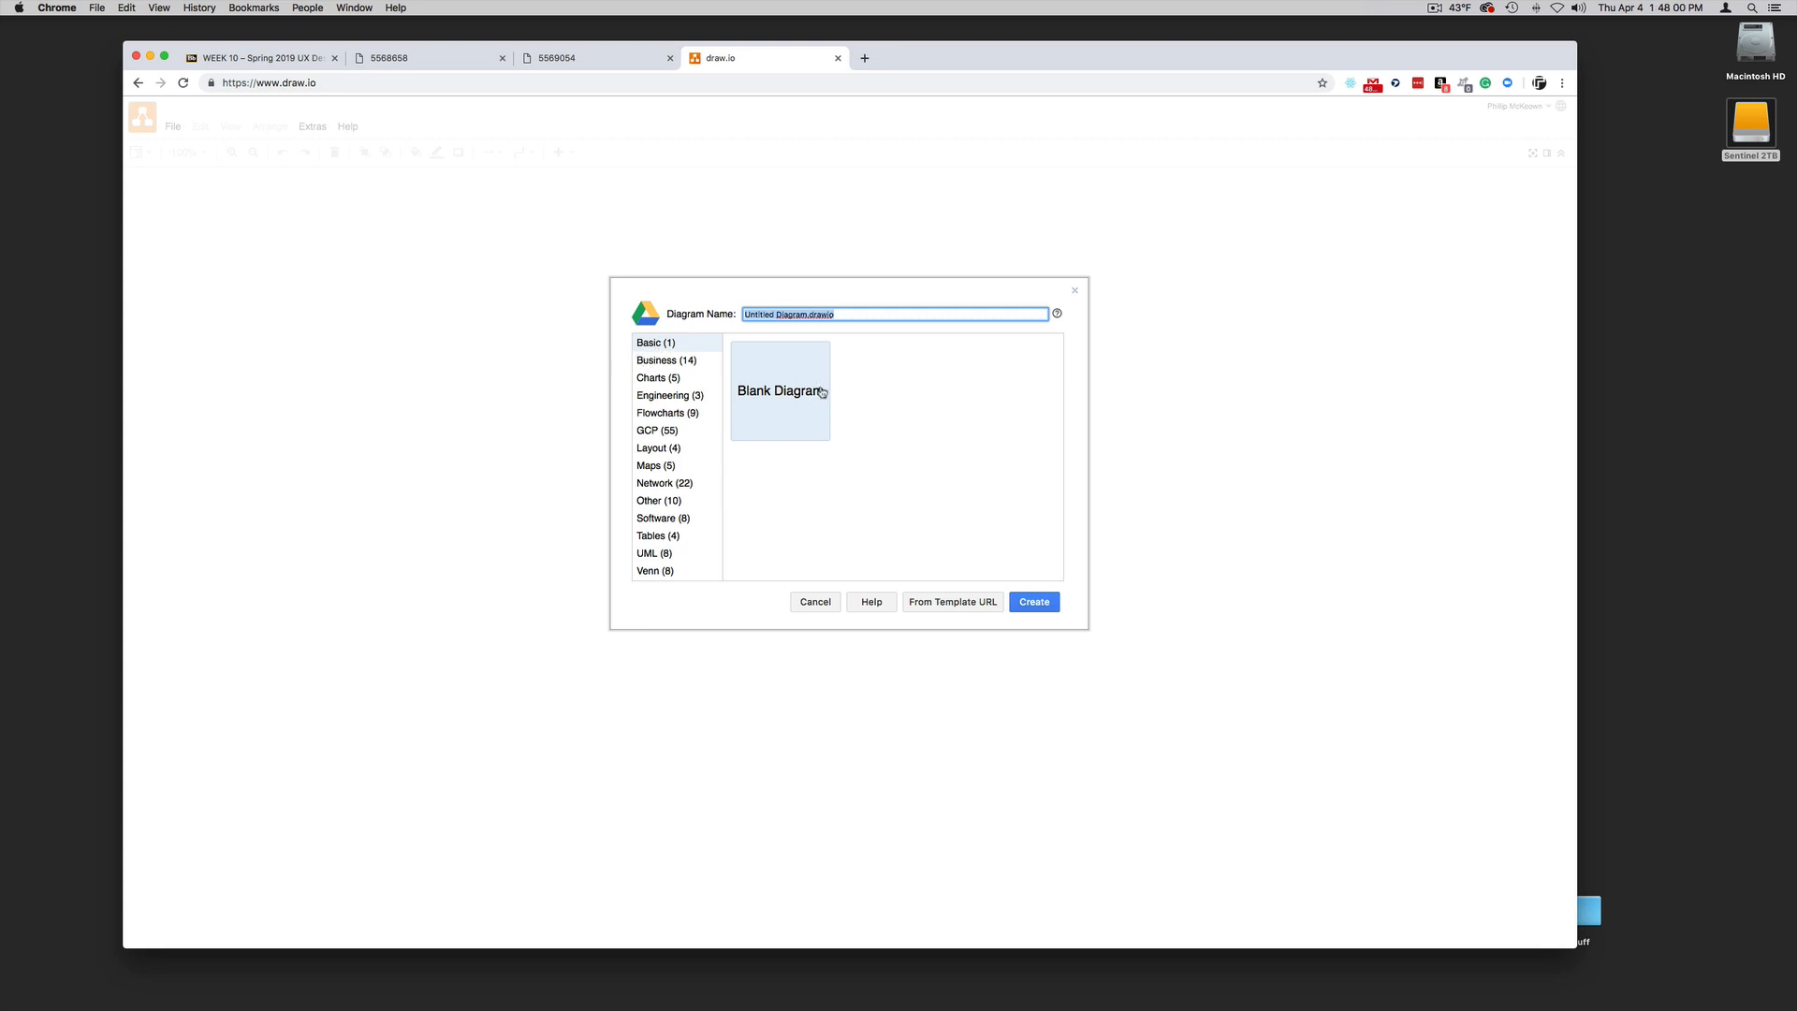
Browse the diagram template categories from Business through Software, including the Network and Other templates
click(668, 364)
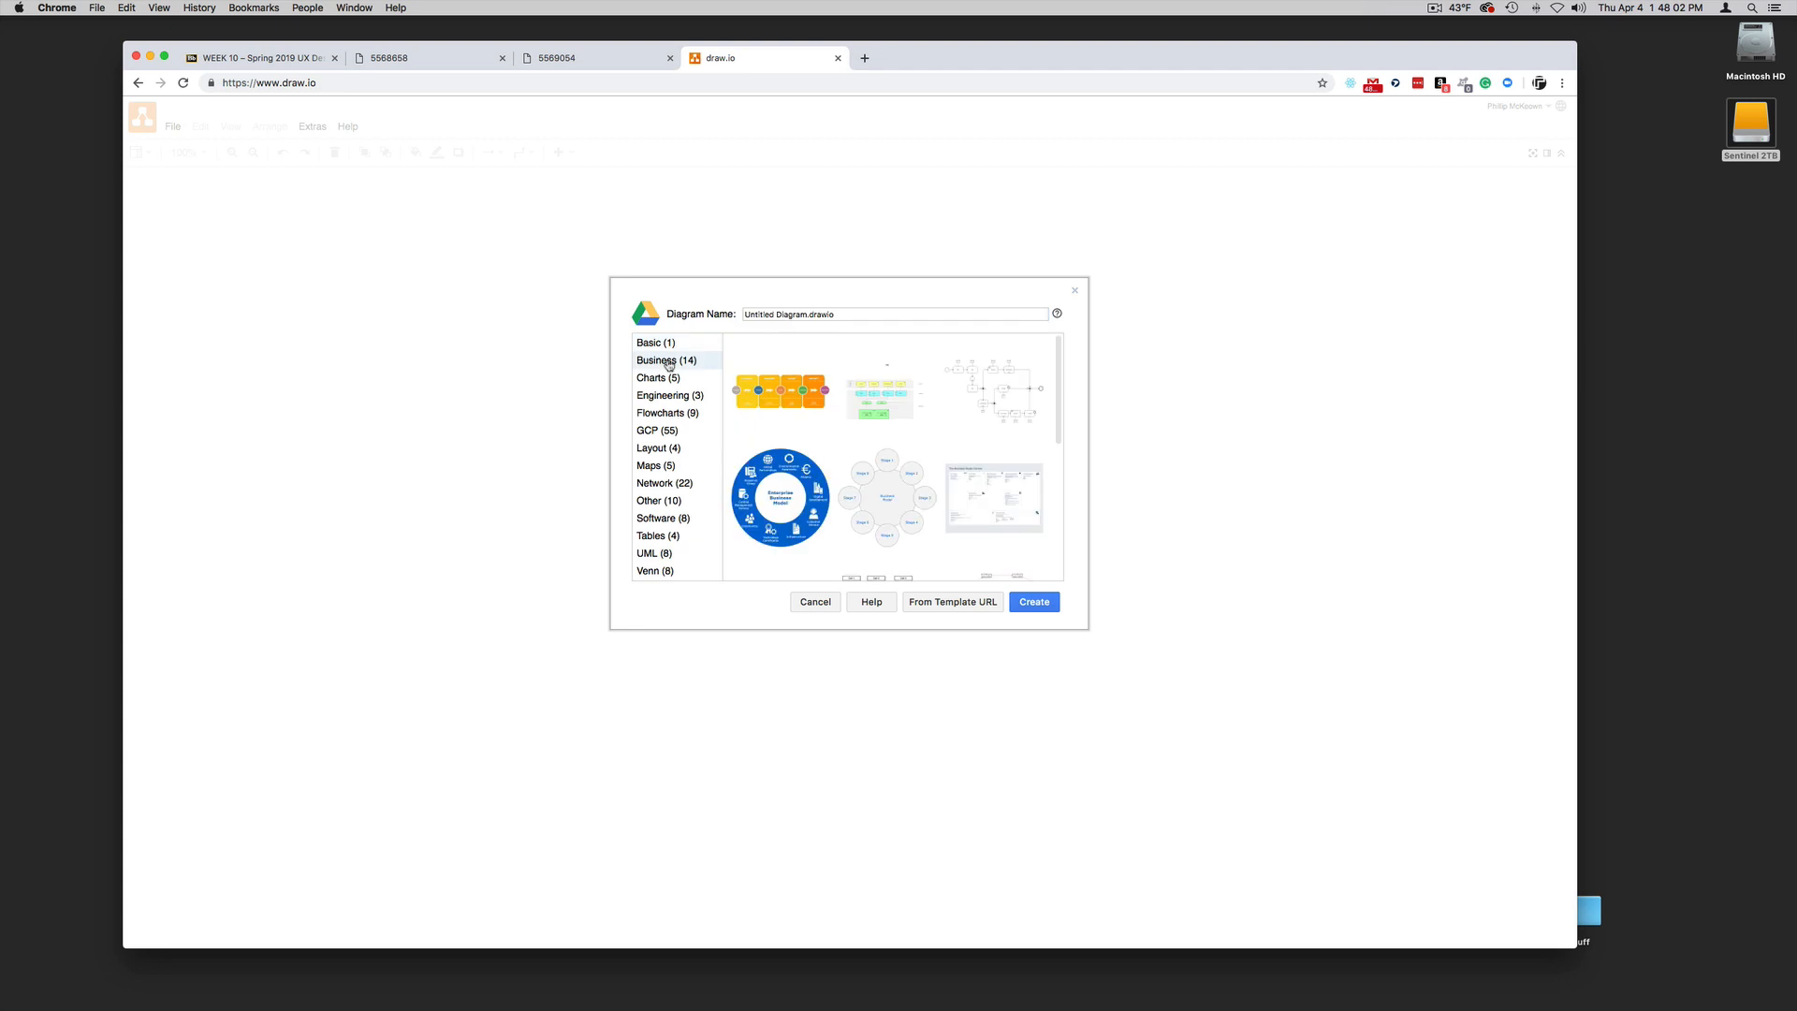
click(653, 379)
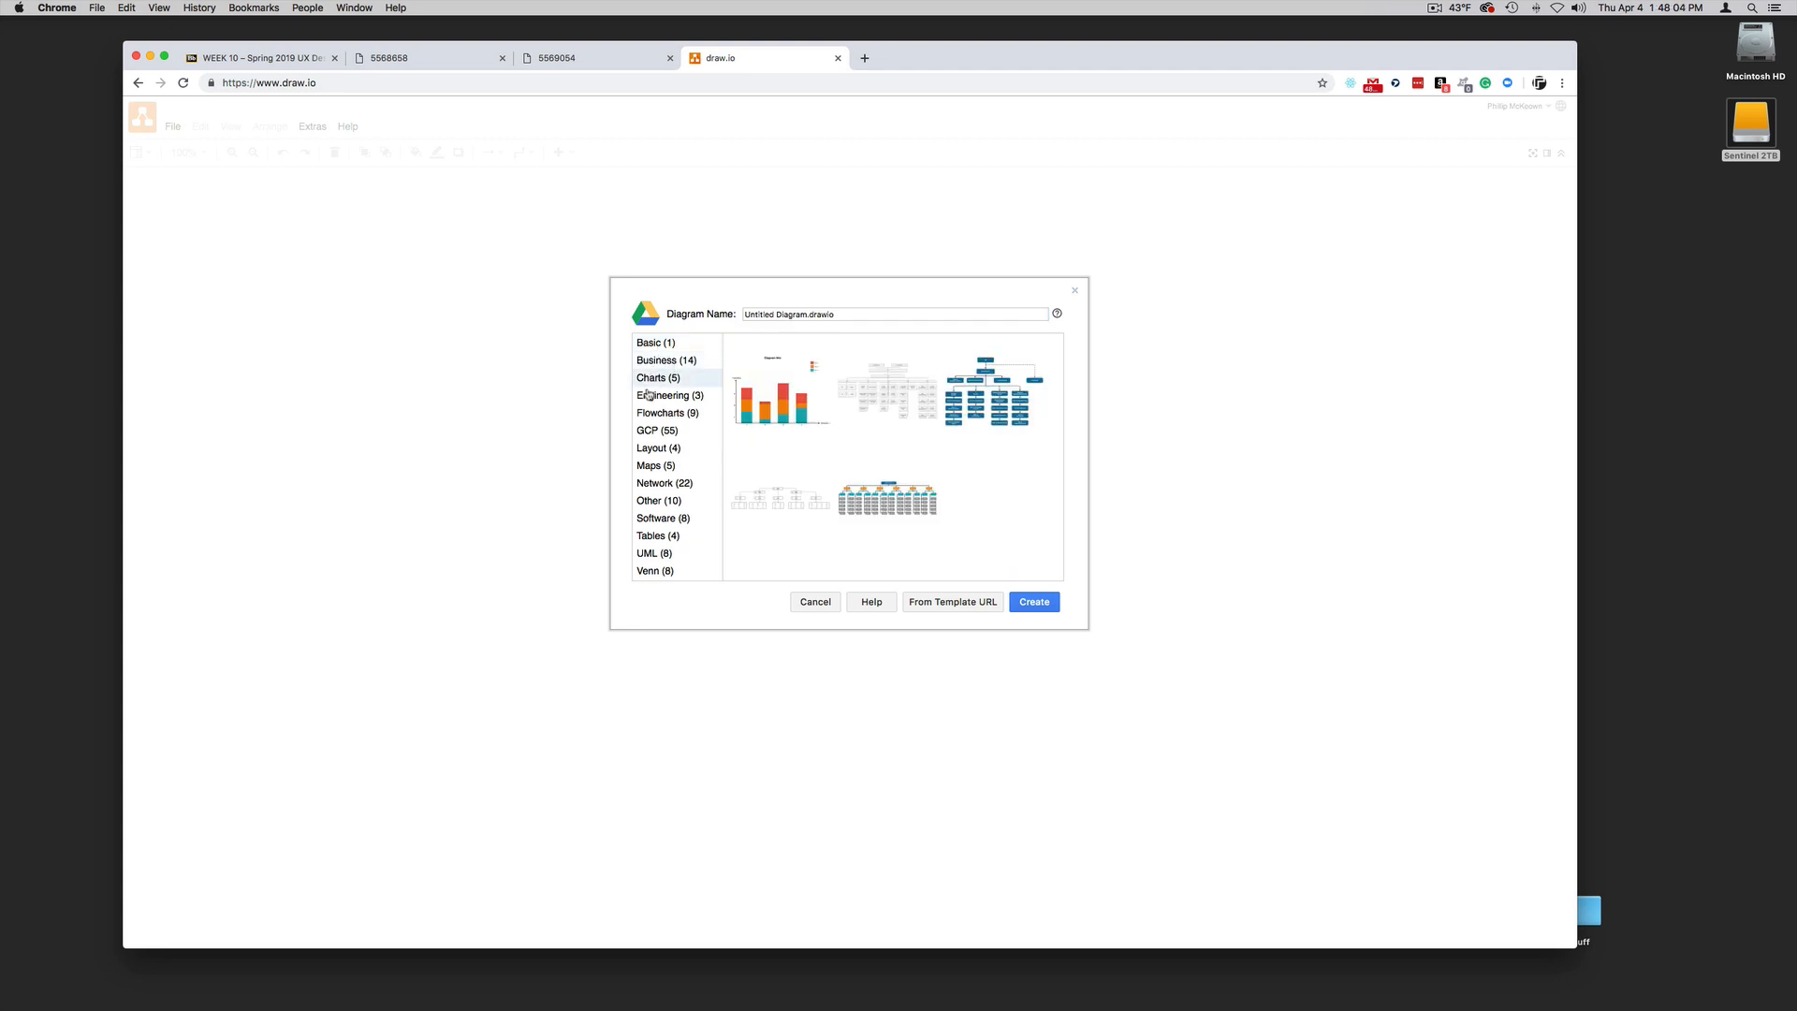
click(649, 395)
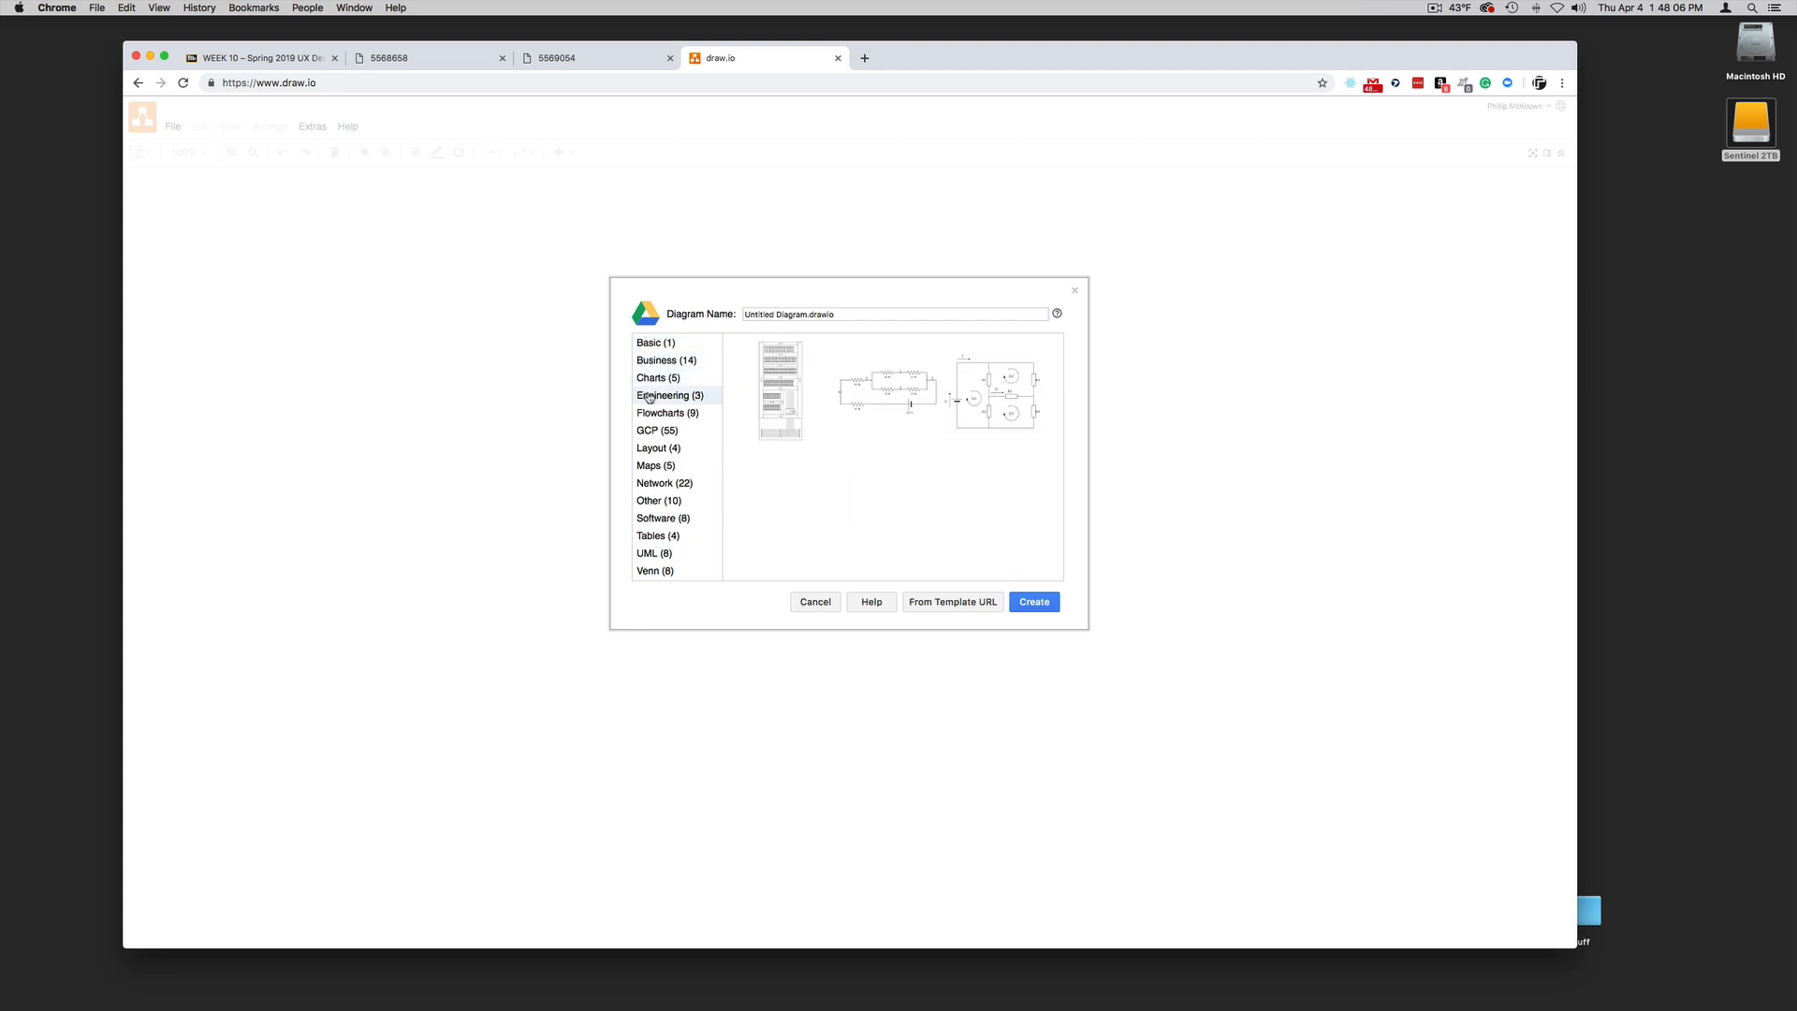
click(650, 413)
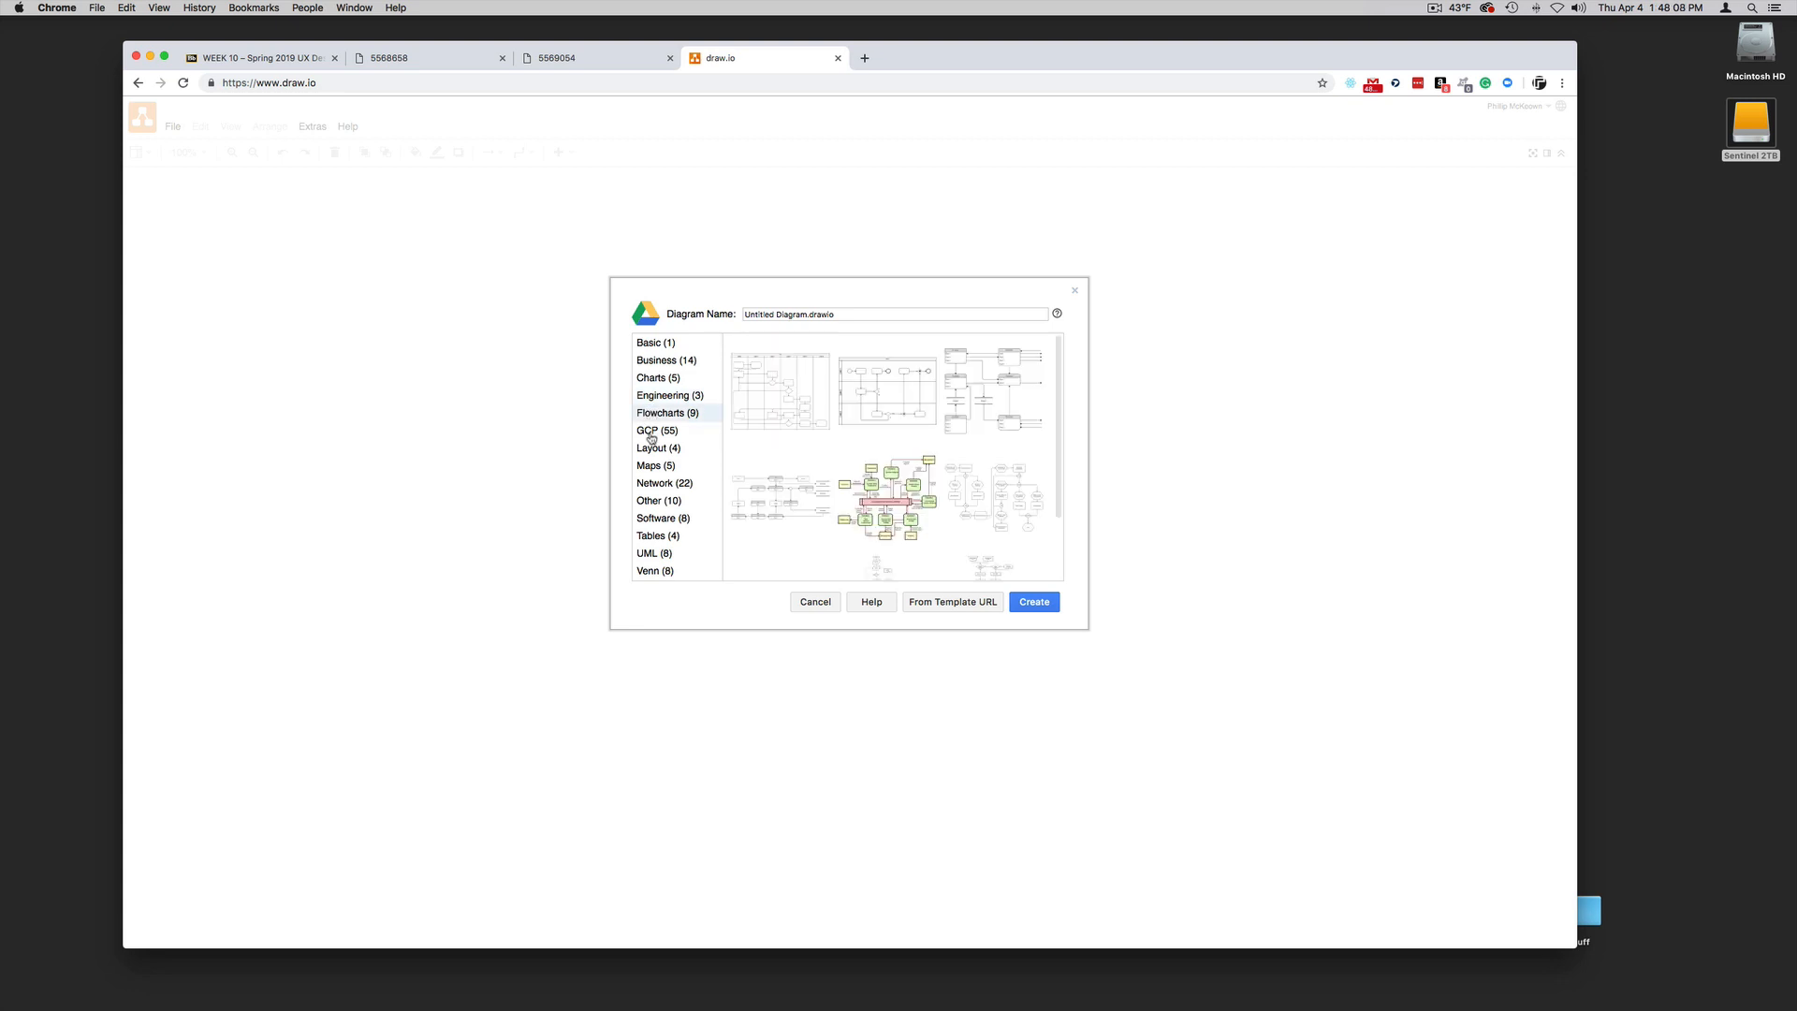
click(652, 431)
click(653, 447)
click(653, 473)
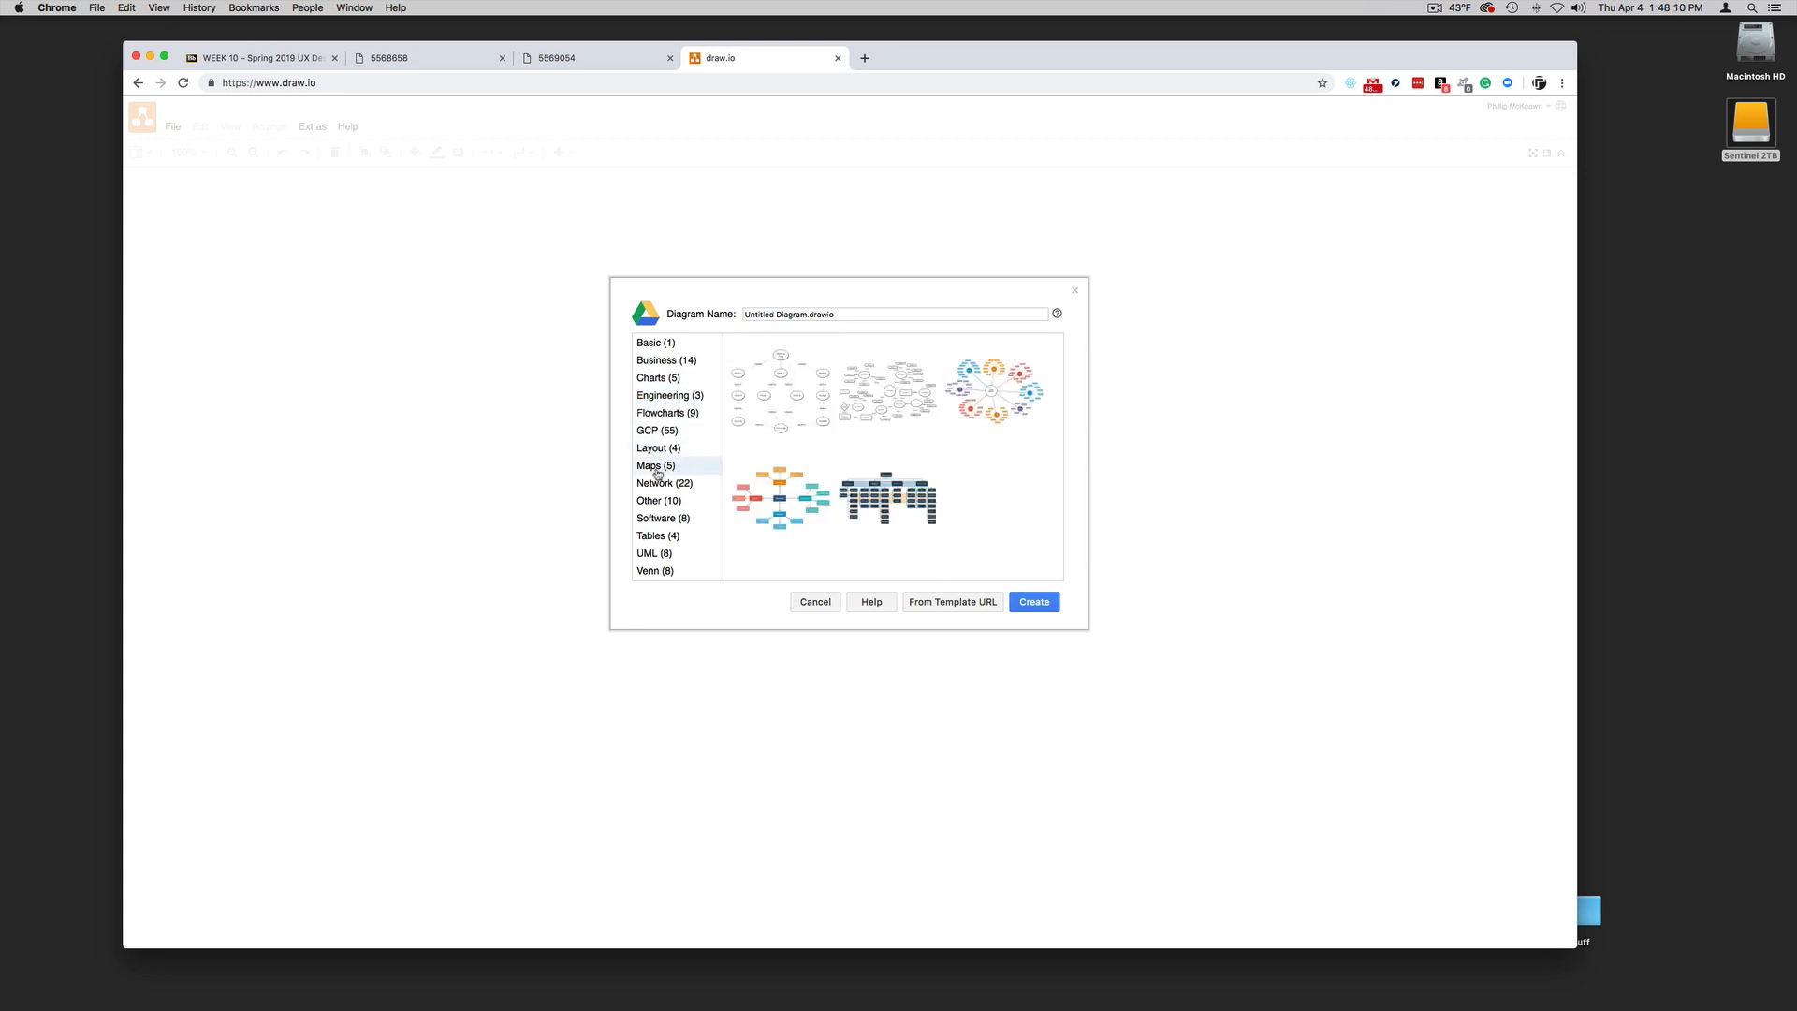
click(654, 484)
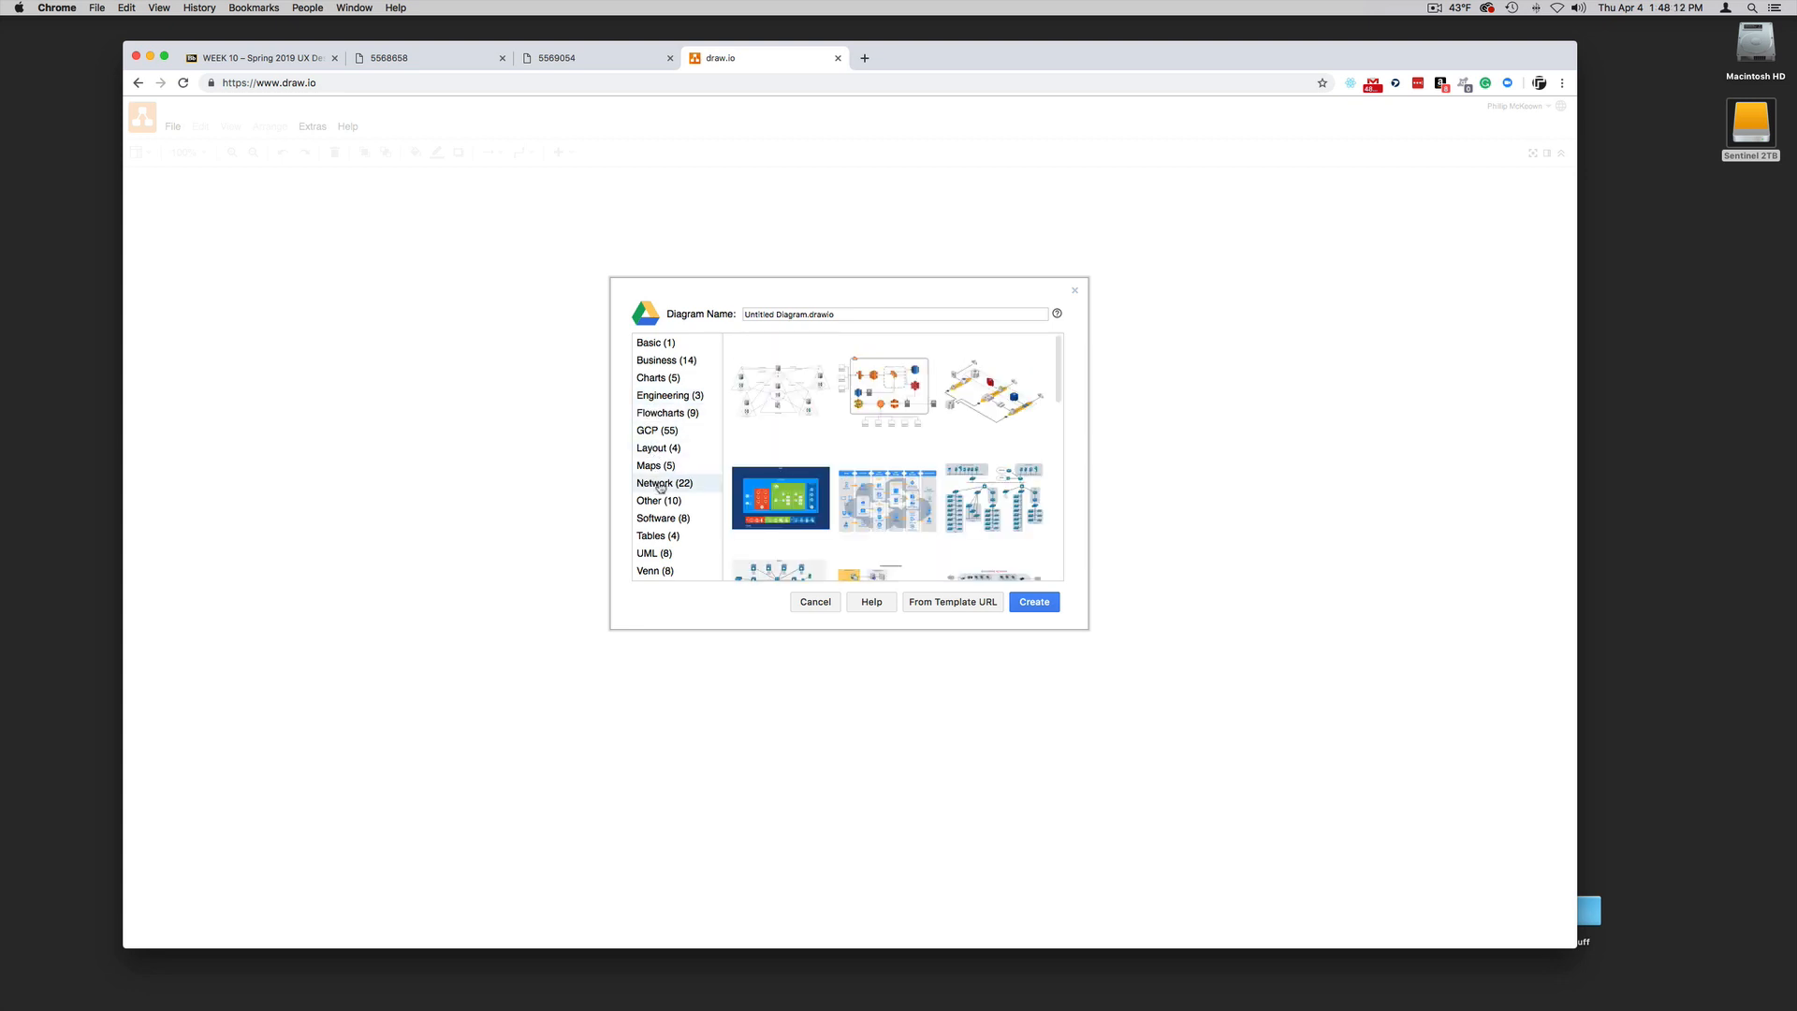
scroll(738, 468, down, 6)
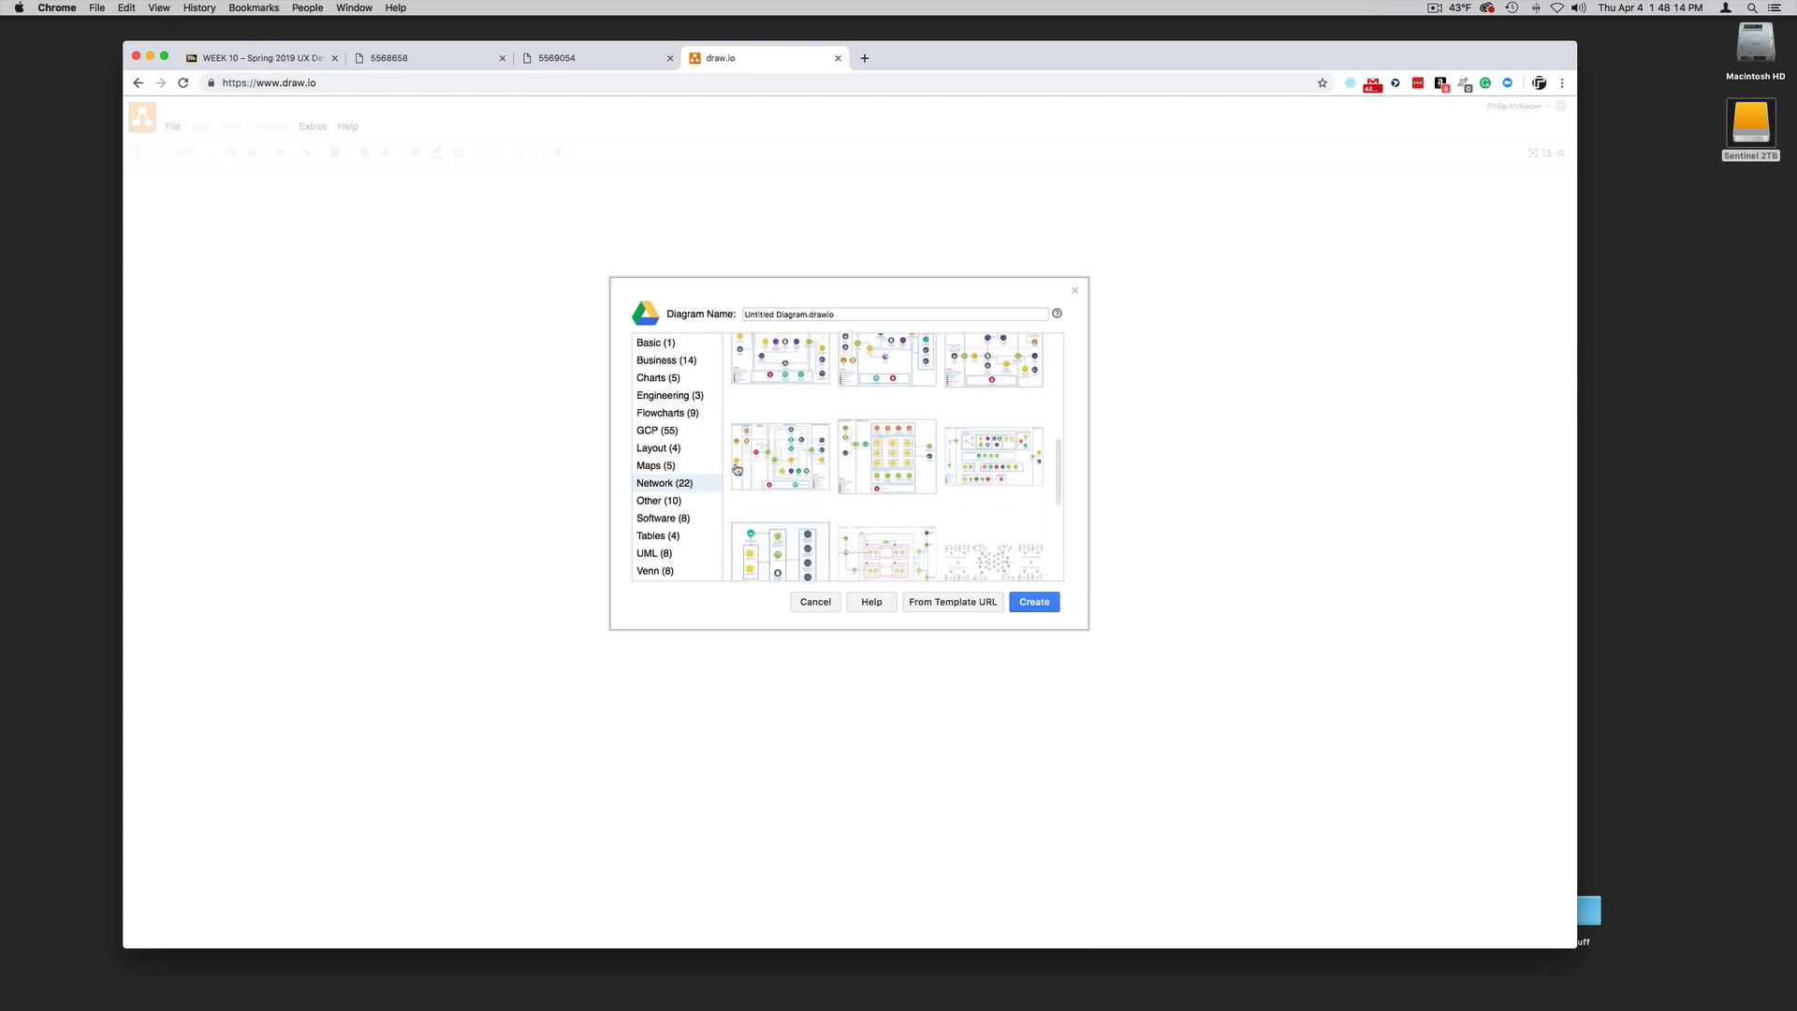
scroll(738, 468, down, 6)
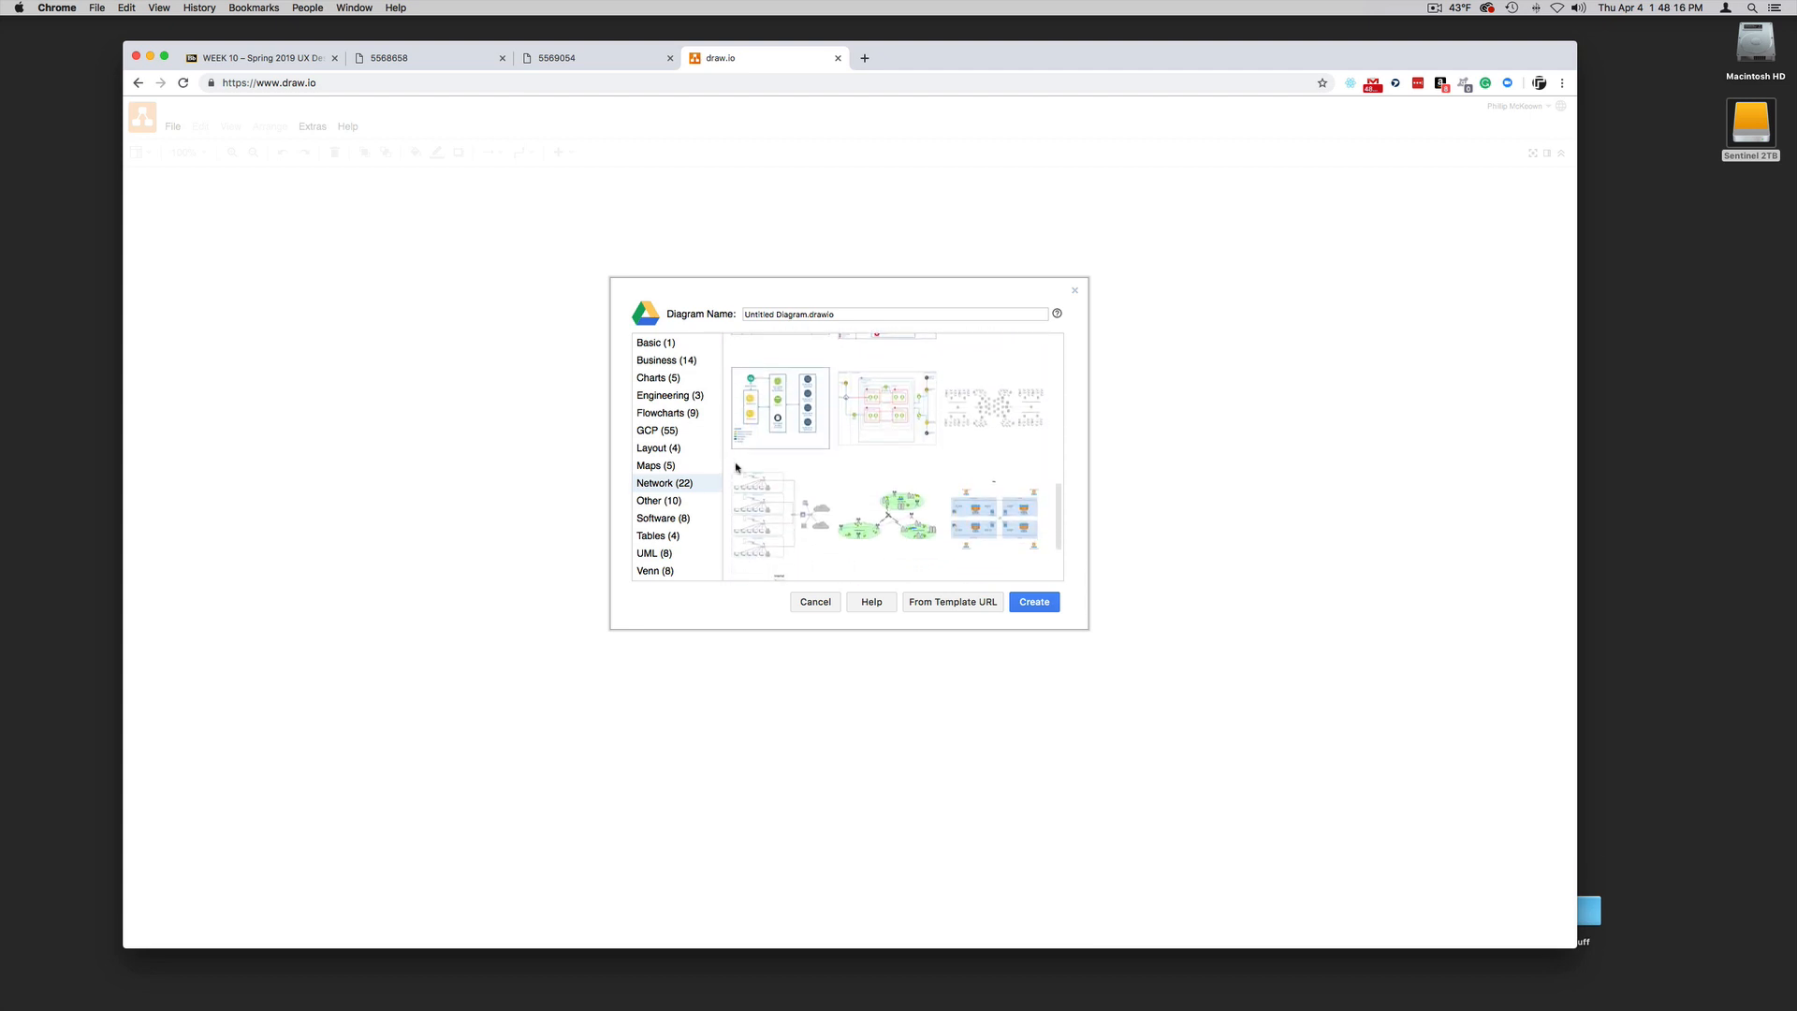
click(658, 502)
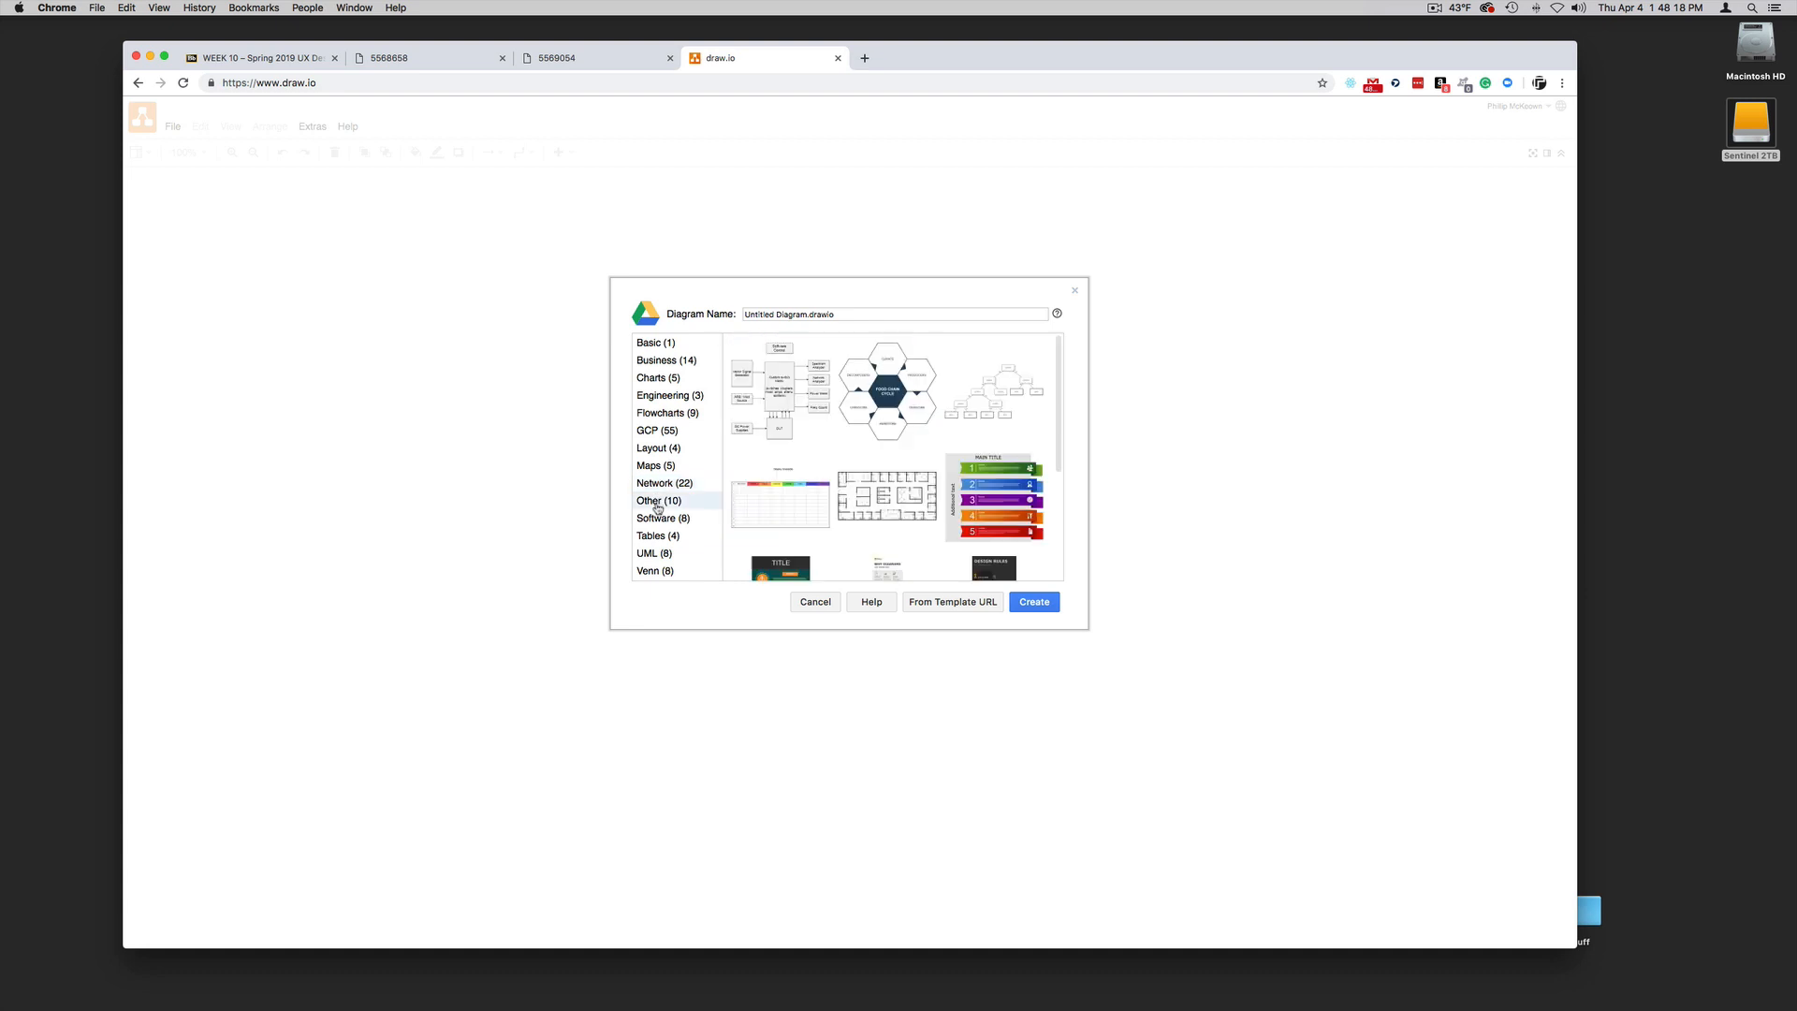
click(668, 520)
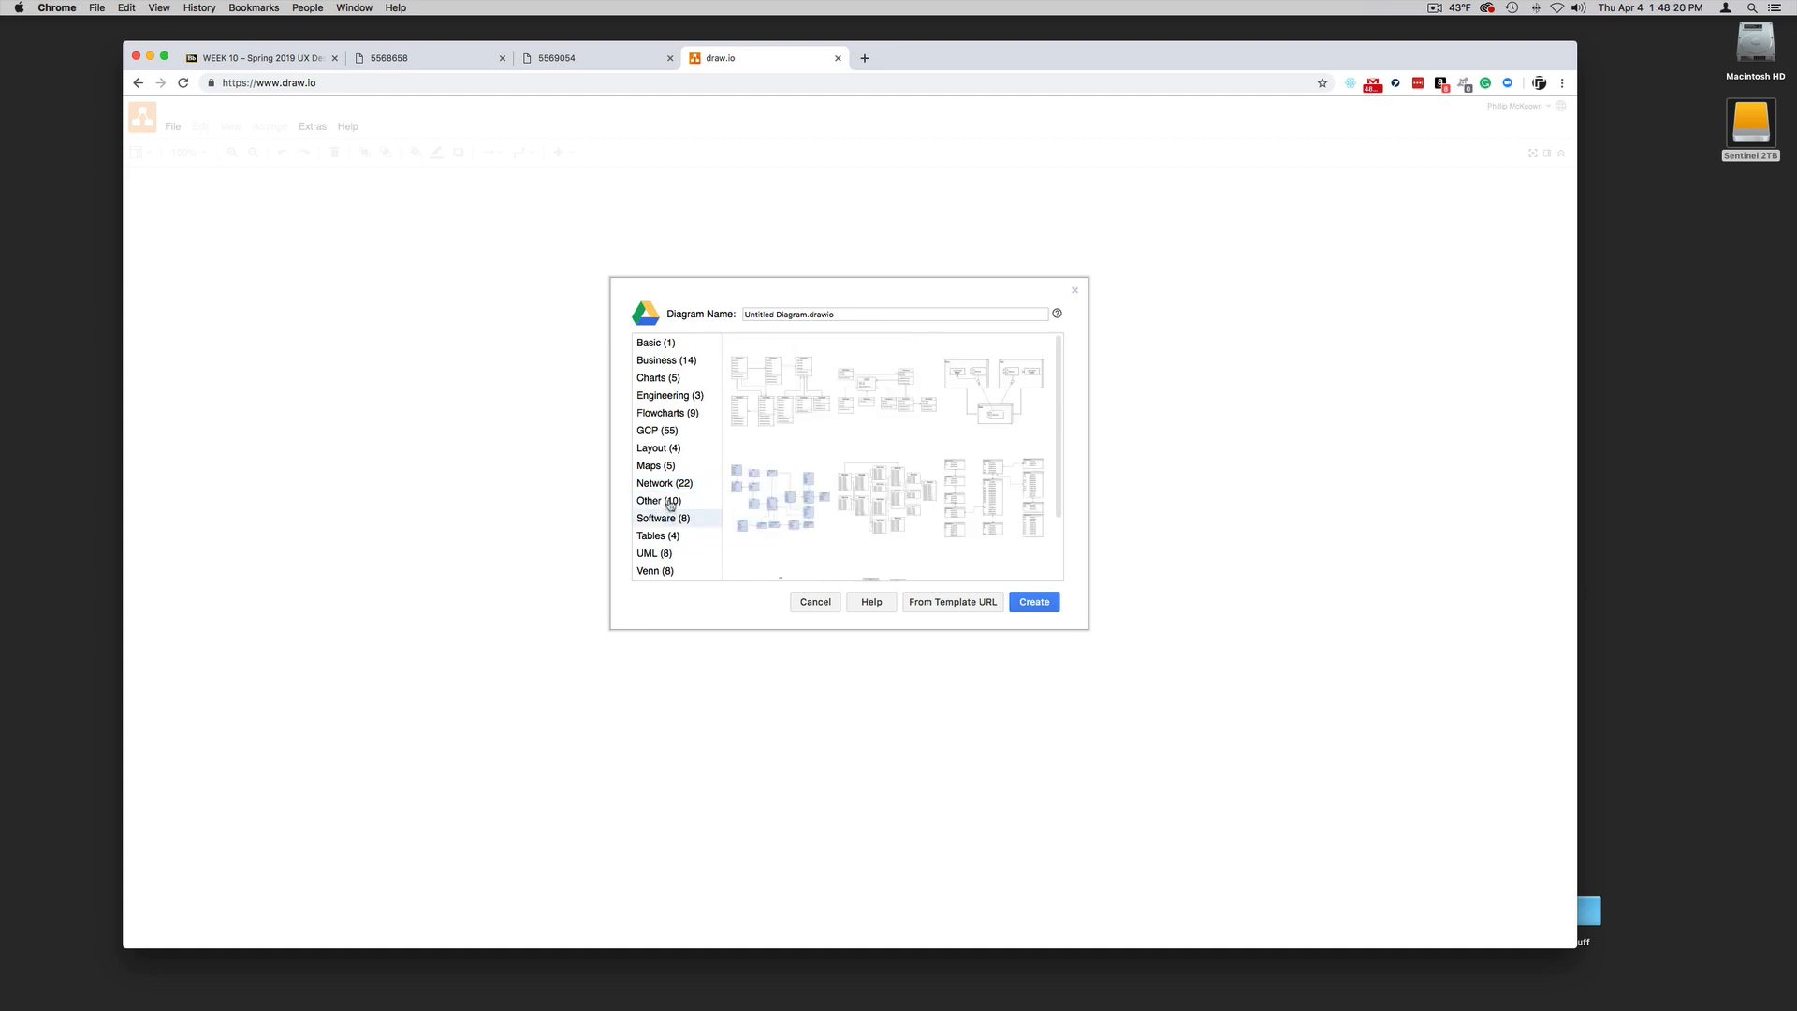
click(678, 502)
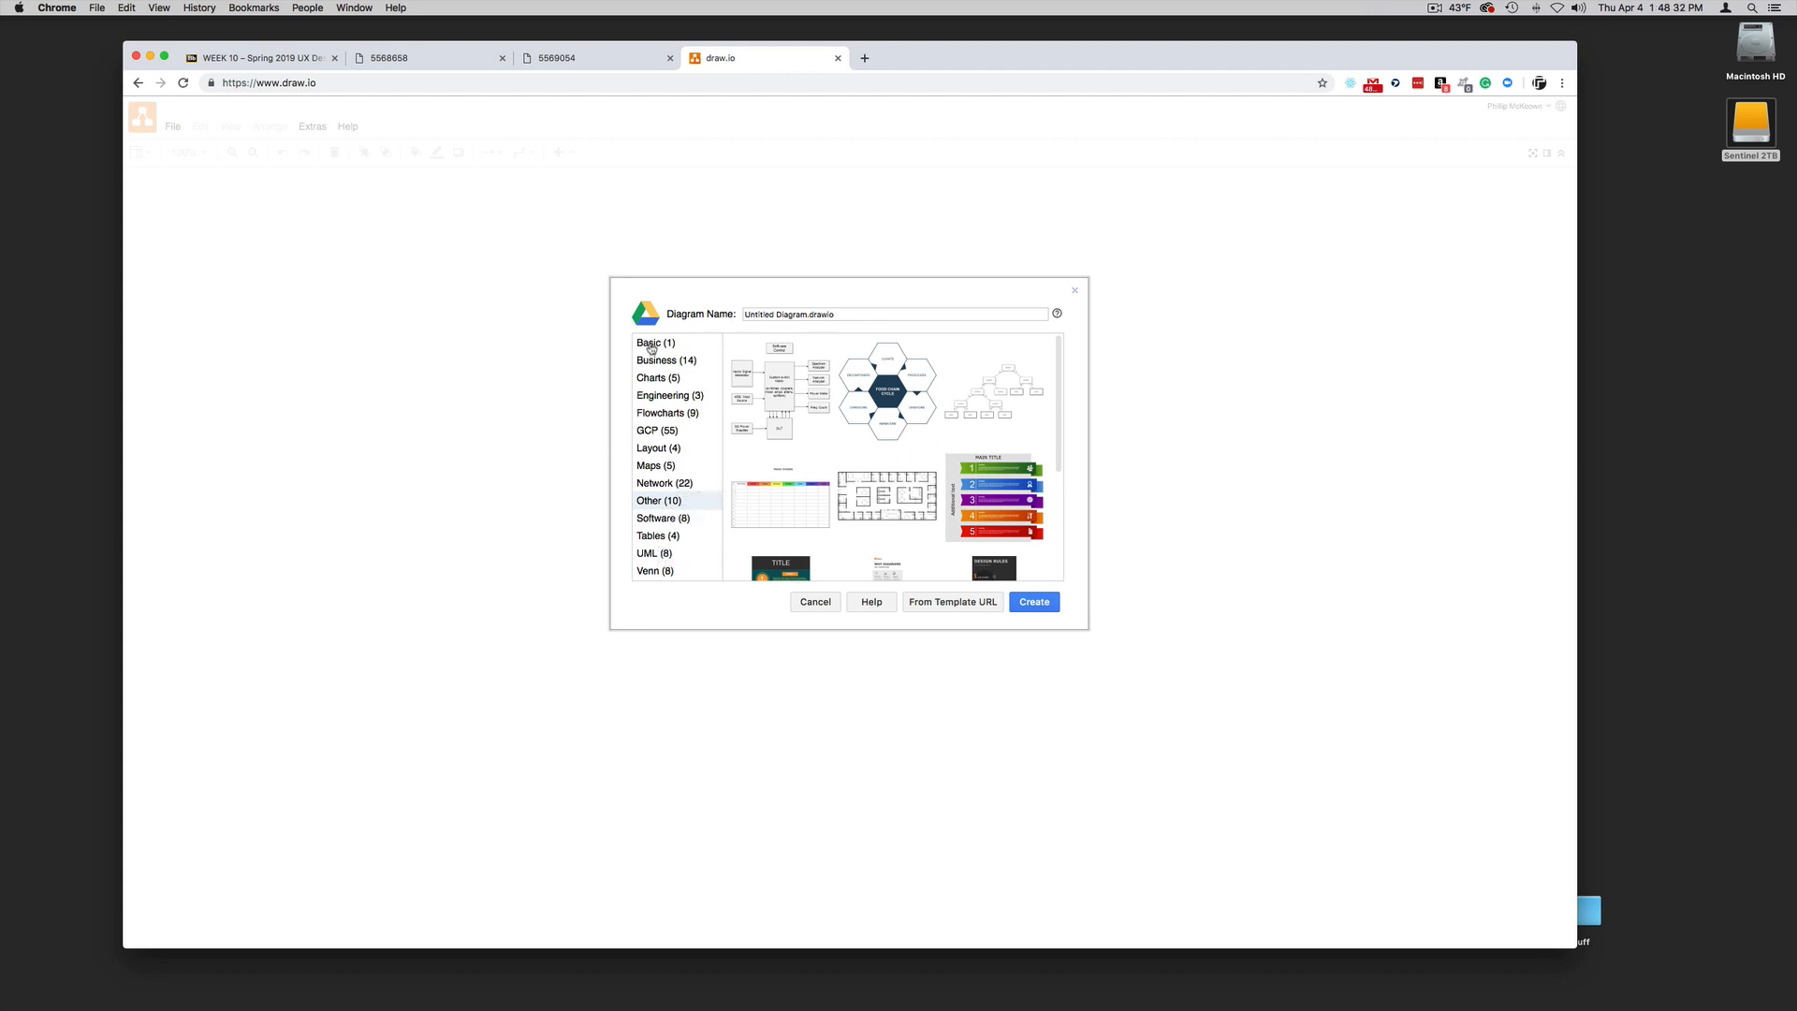
Create a blank diagram from the Basic category with the name "User Flows demo.drawio"
click(651, 346)
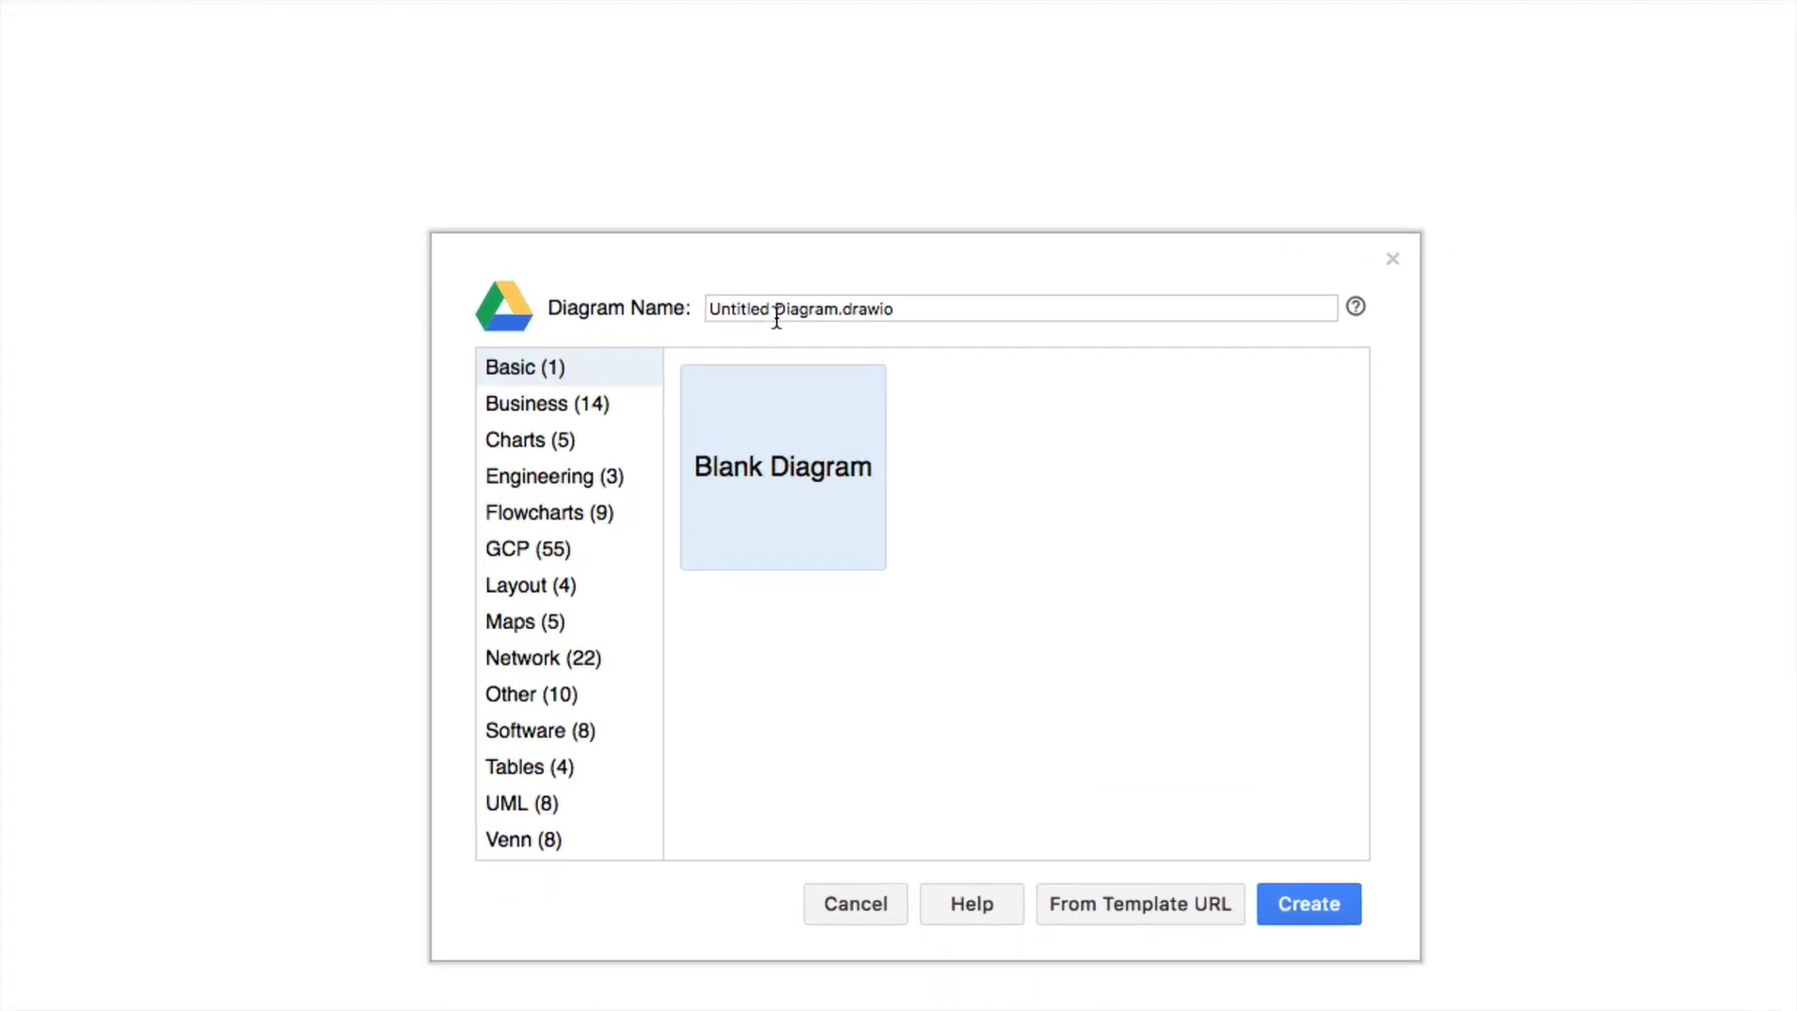
click(847, 307)
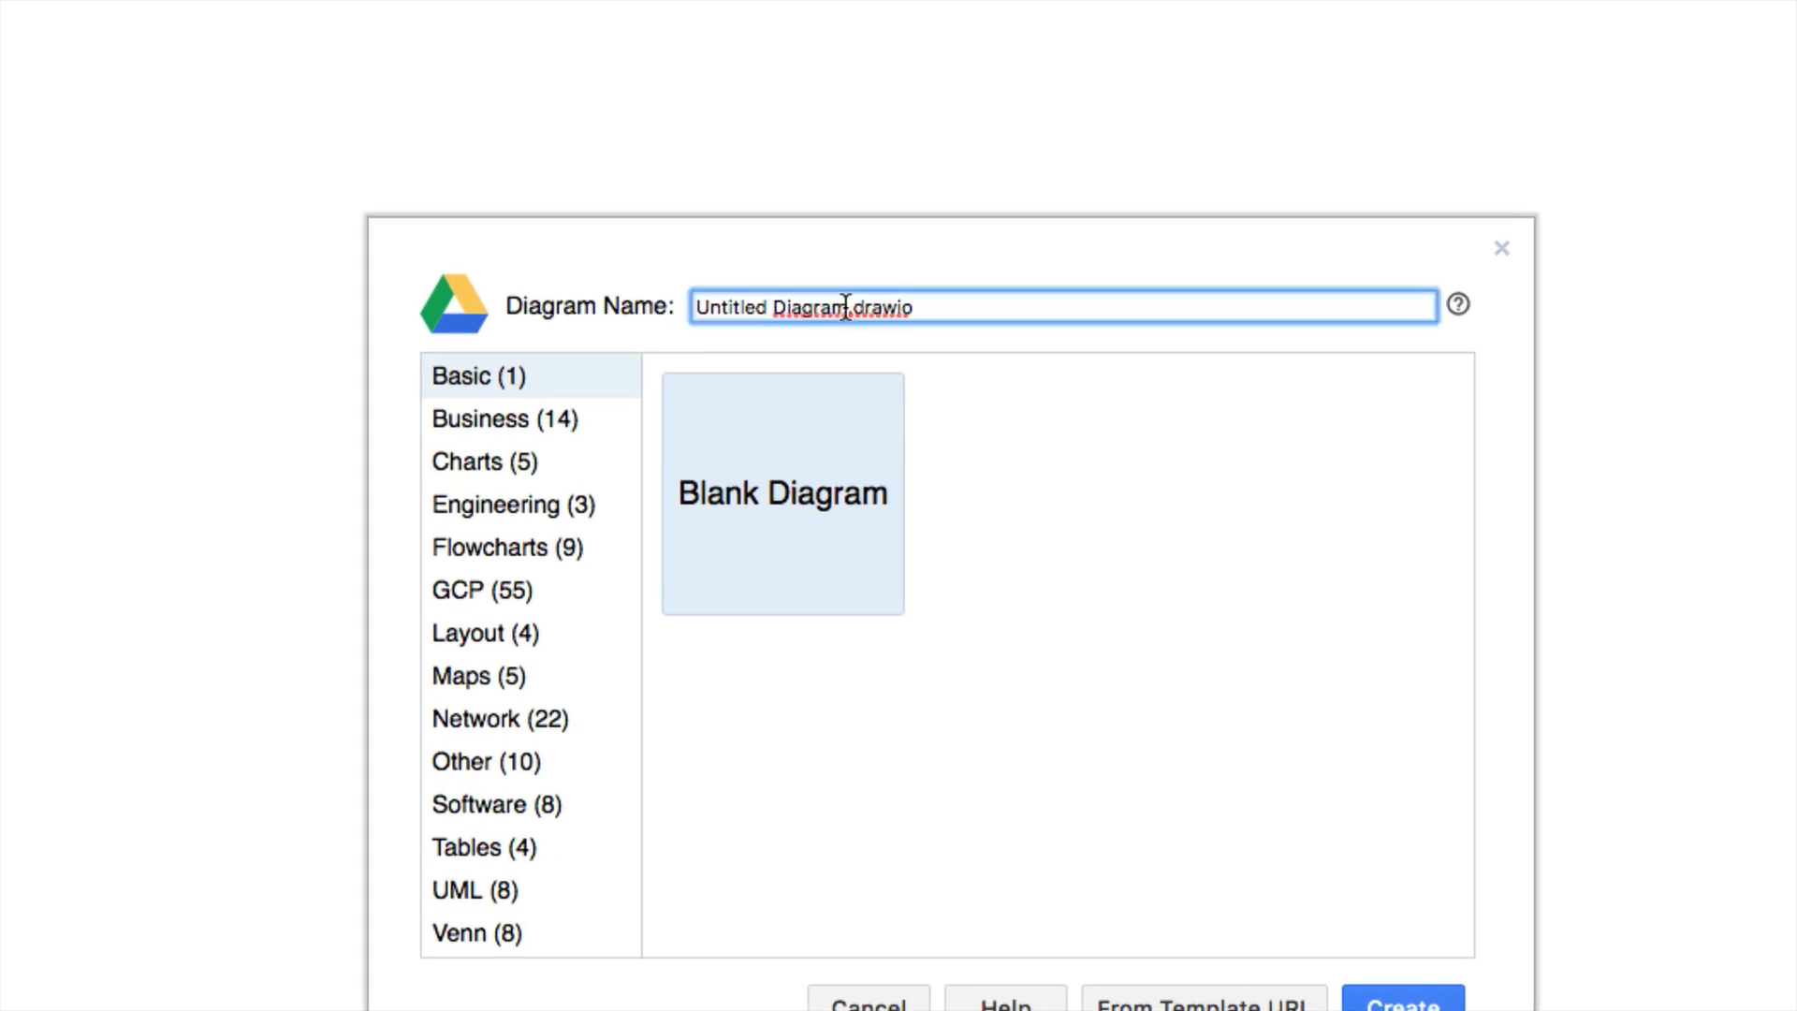
drag(847, 307, 570, 277)
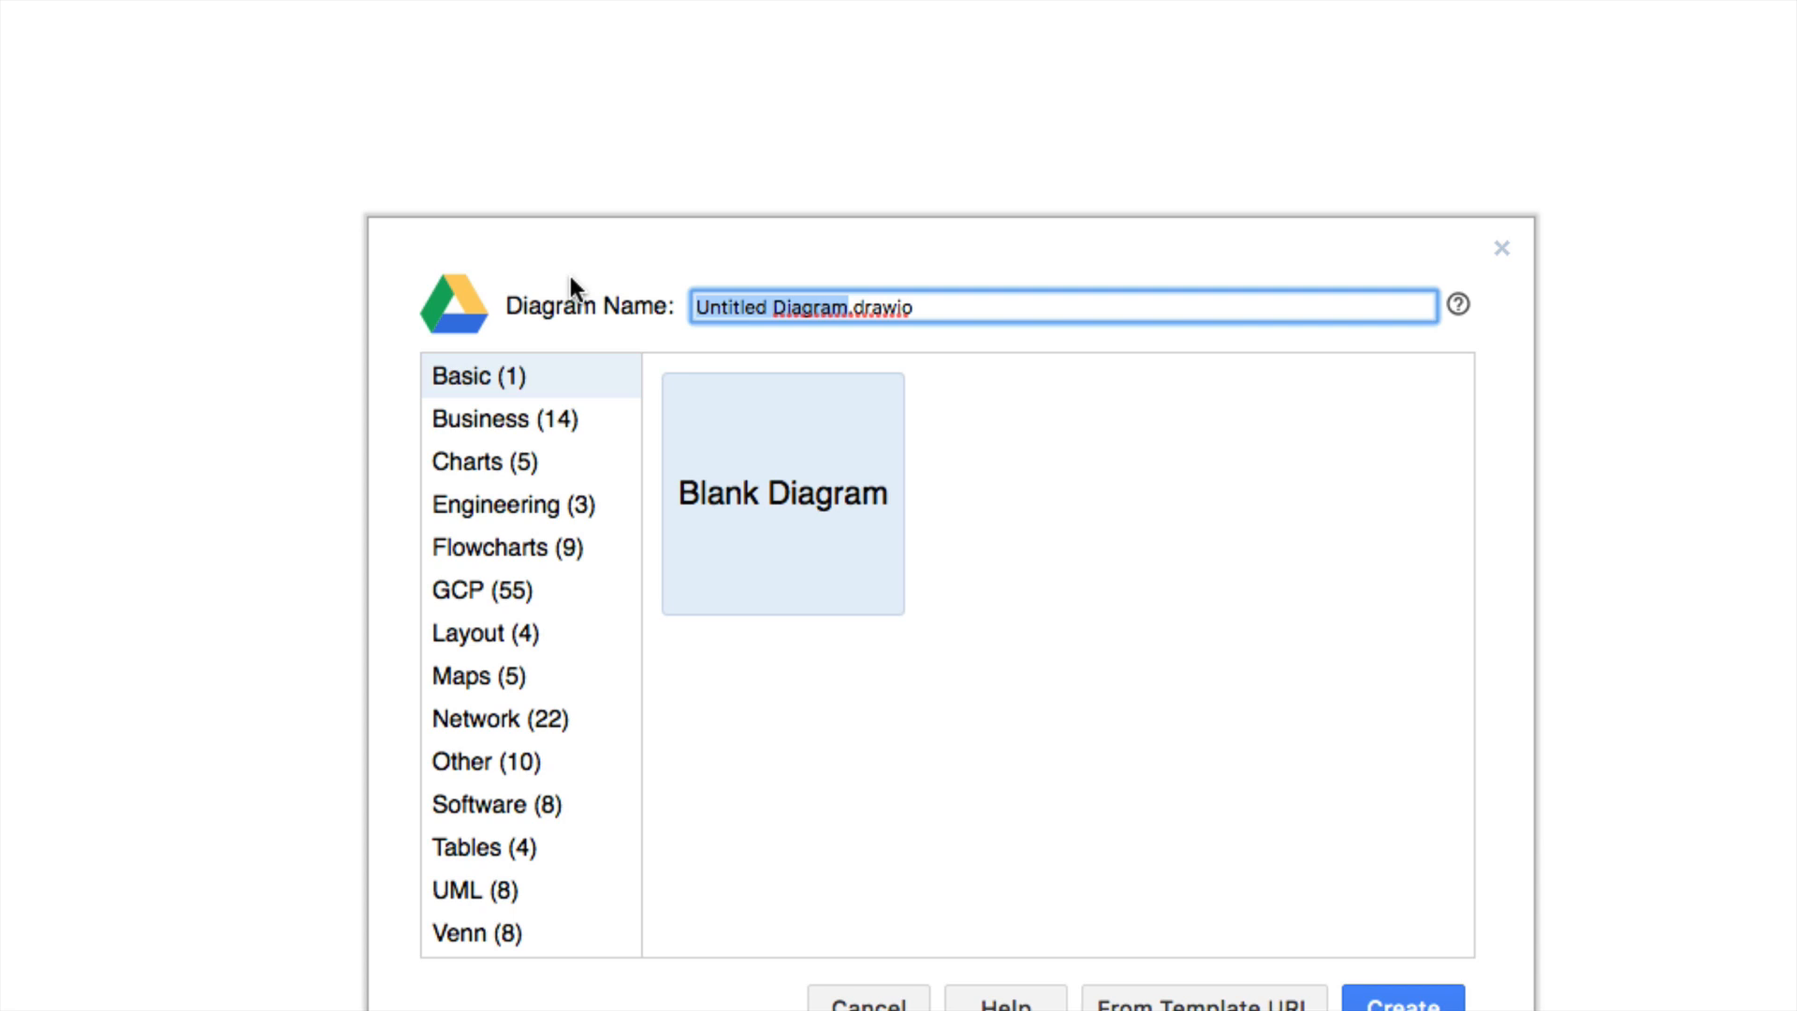
text(User )
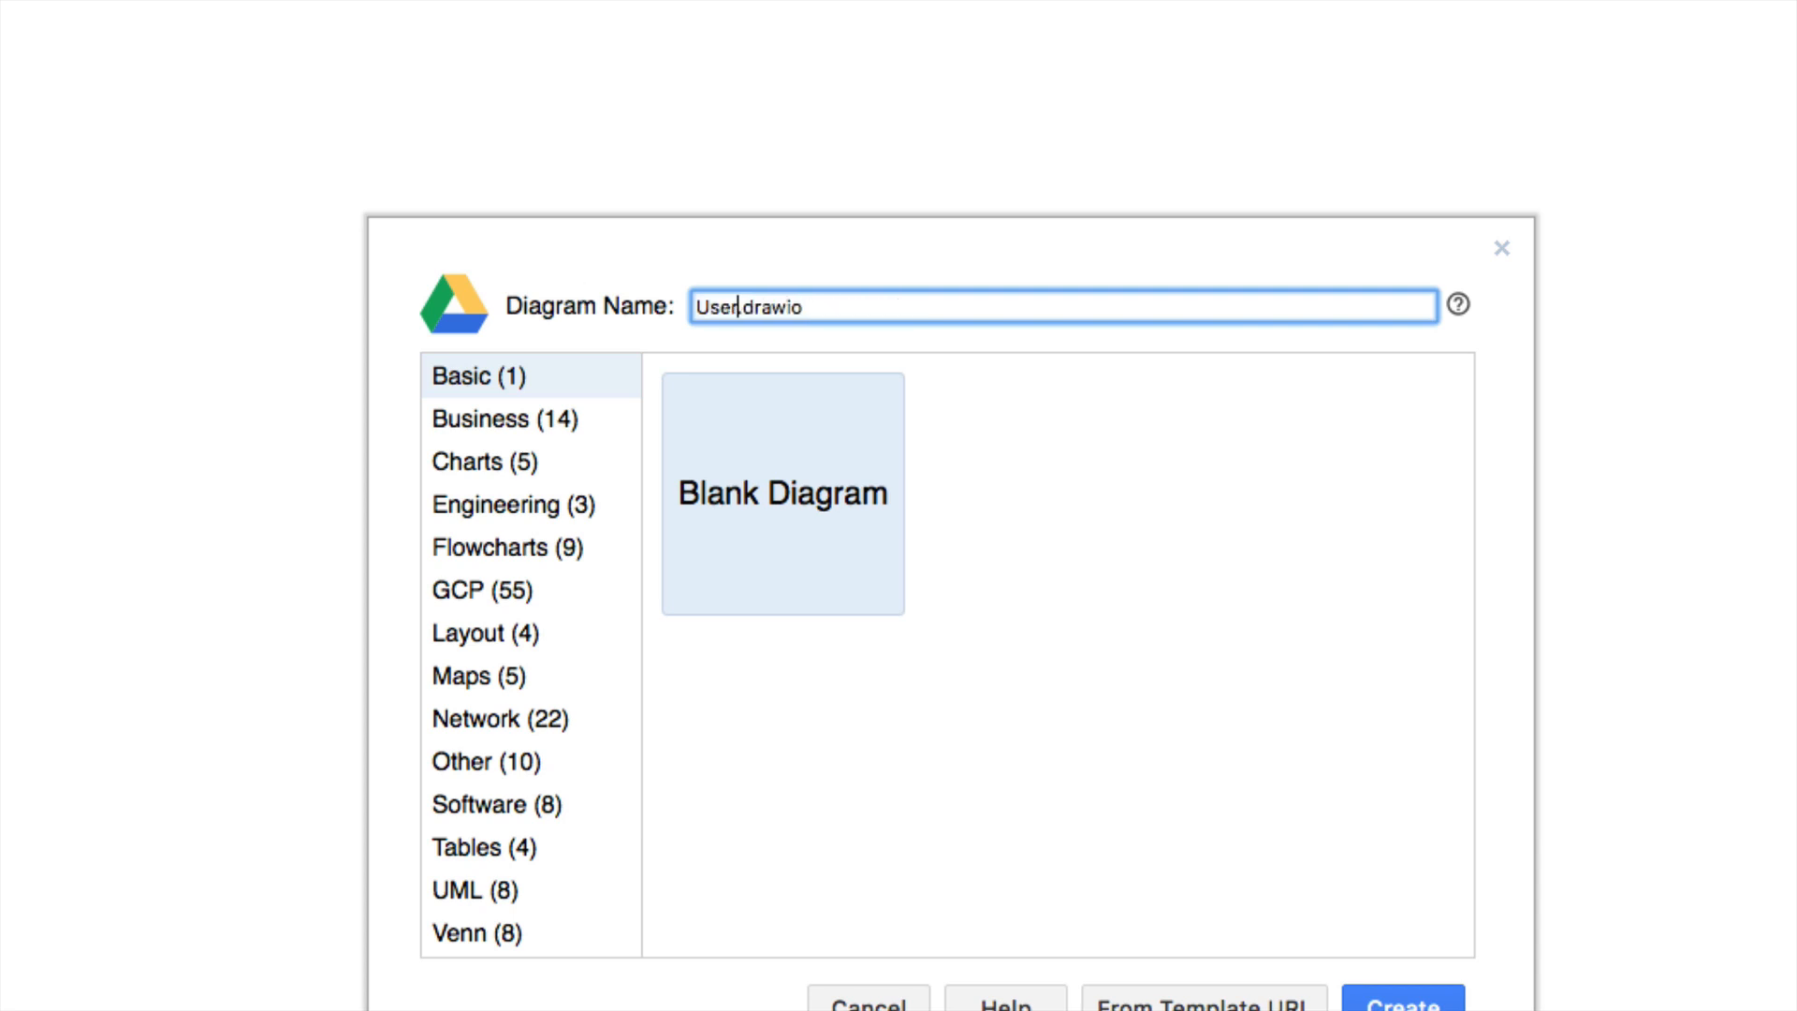
text(Flows dem)
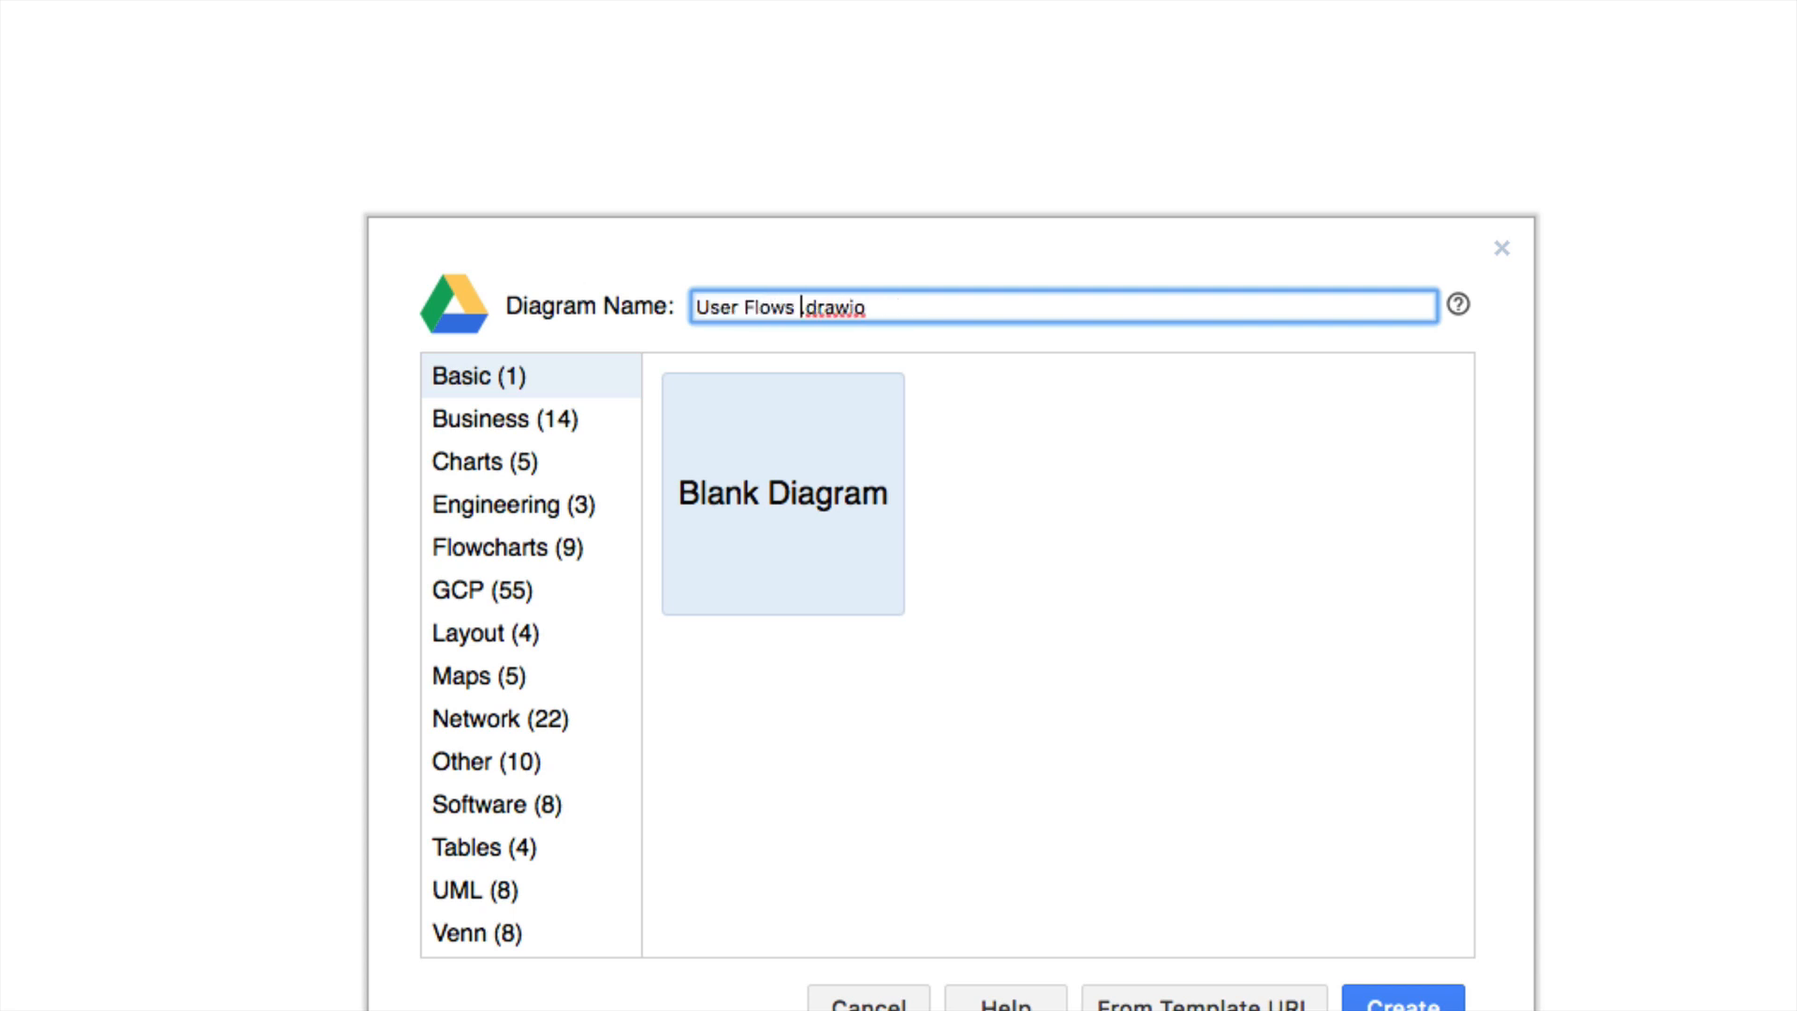
text(o)
click(1399, 1002)
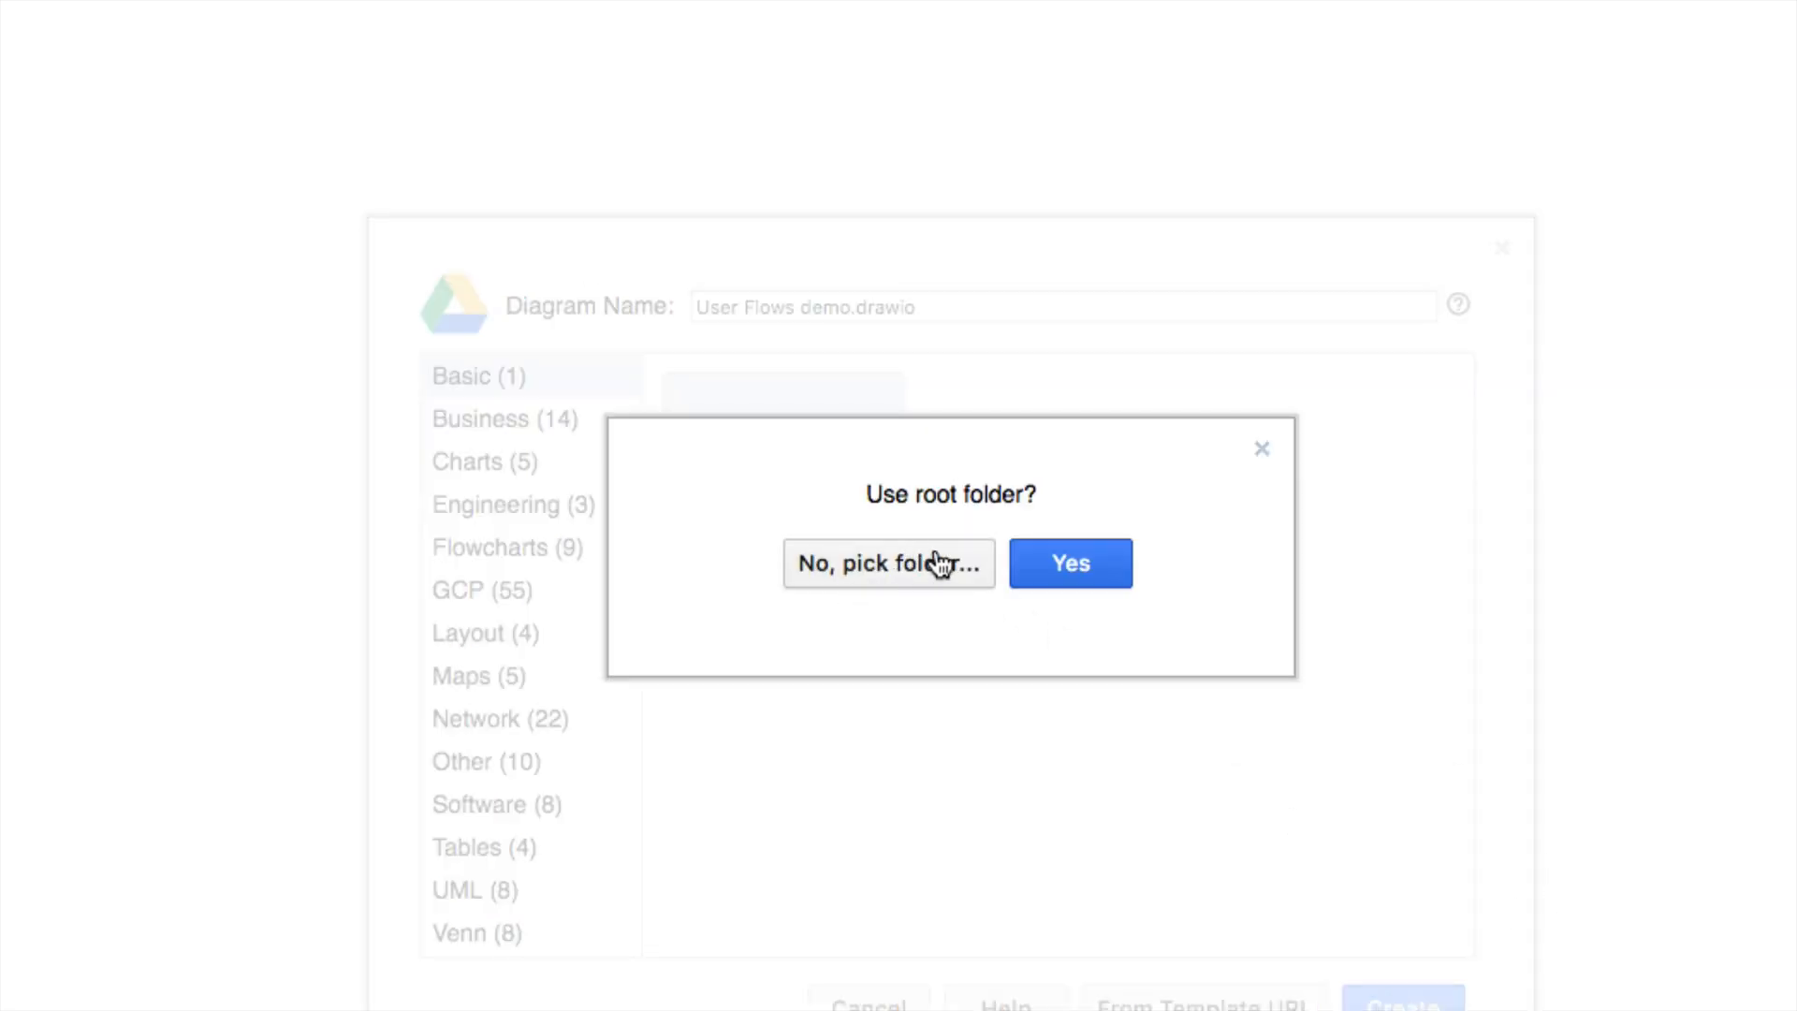
Save the new diagram in the "UX Design" folder instead of the root folder
click(865, 571)
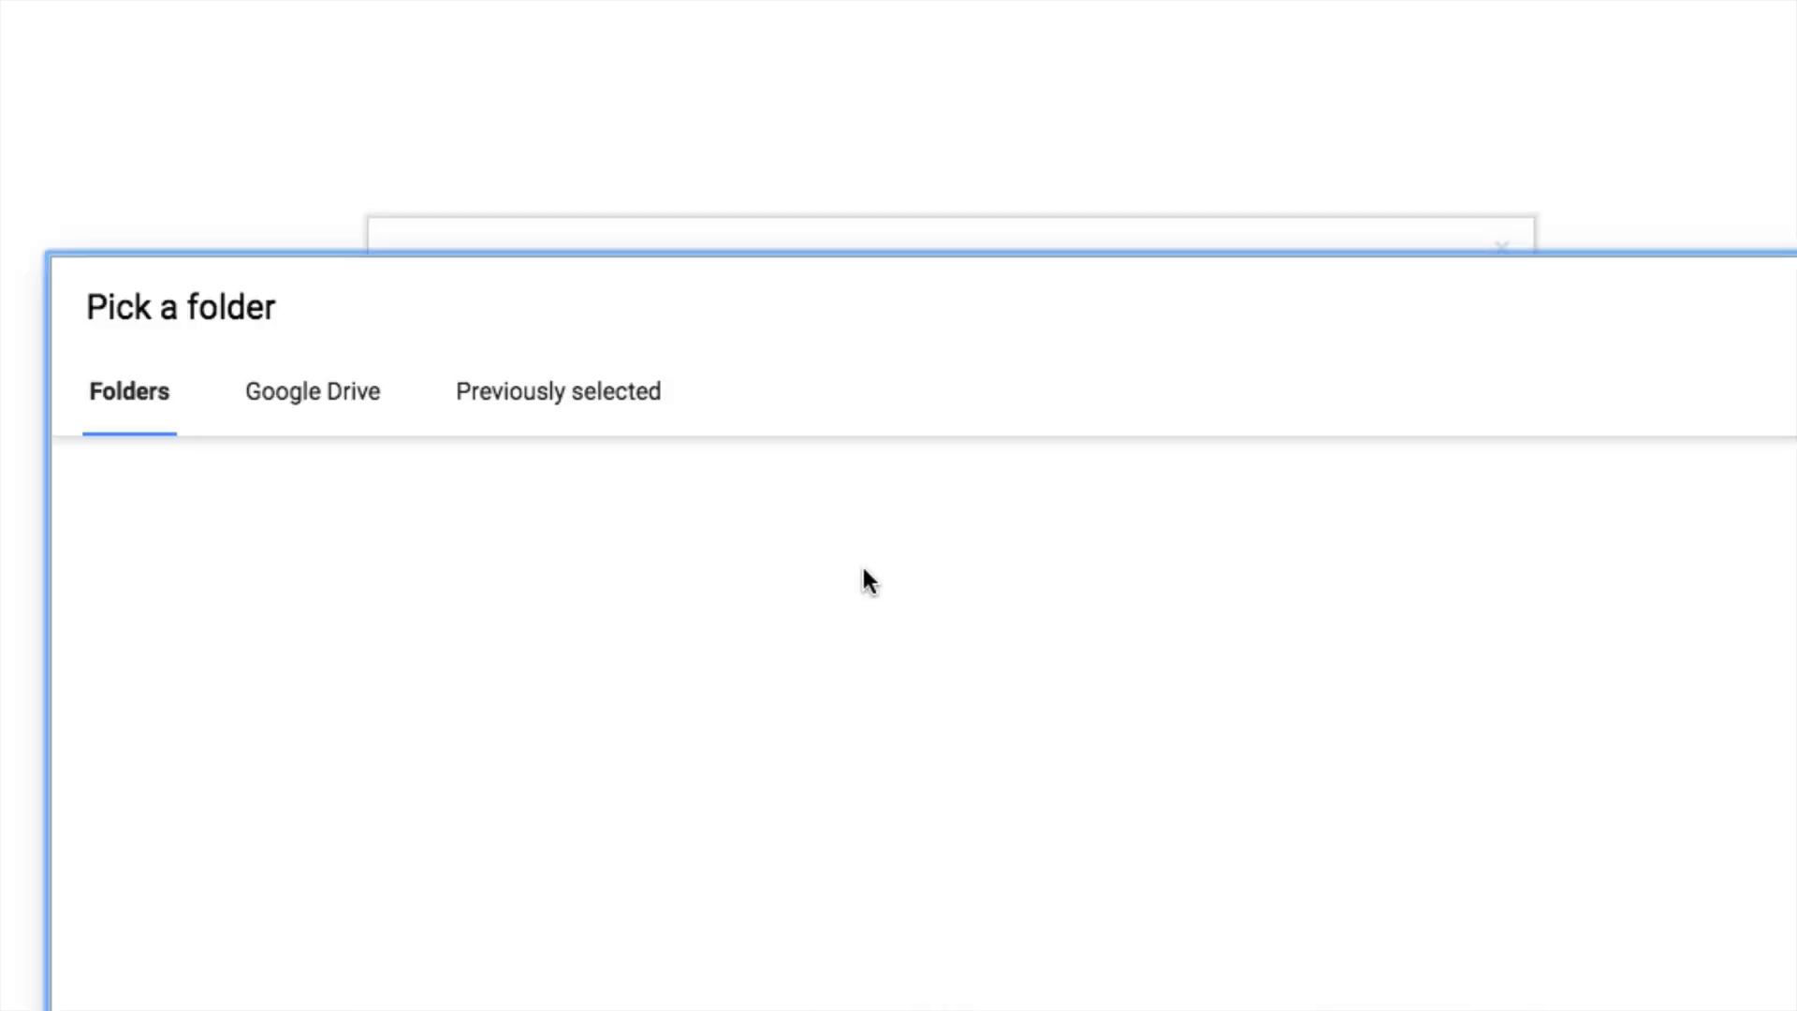
scroll(863, 568, down, 1)
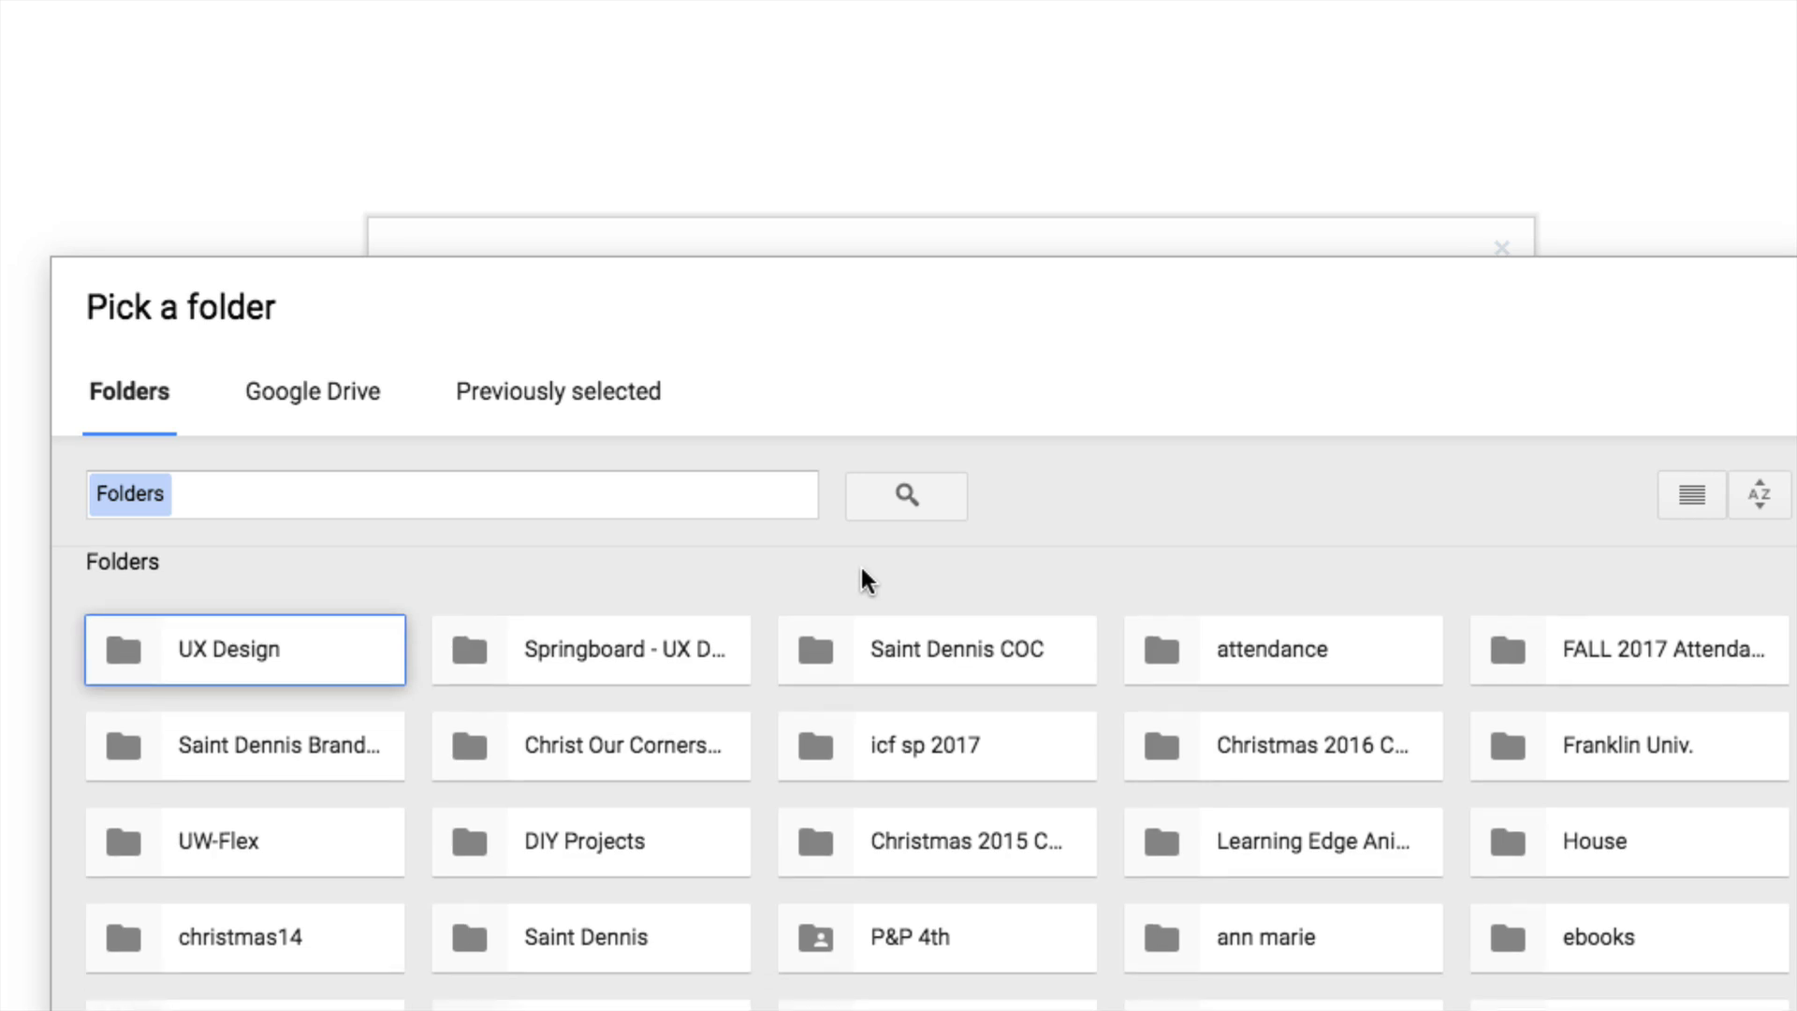
click(234, 646)
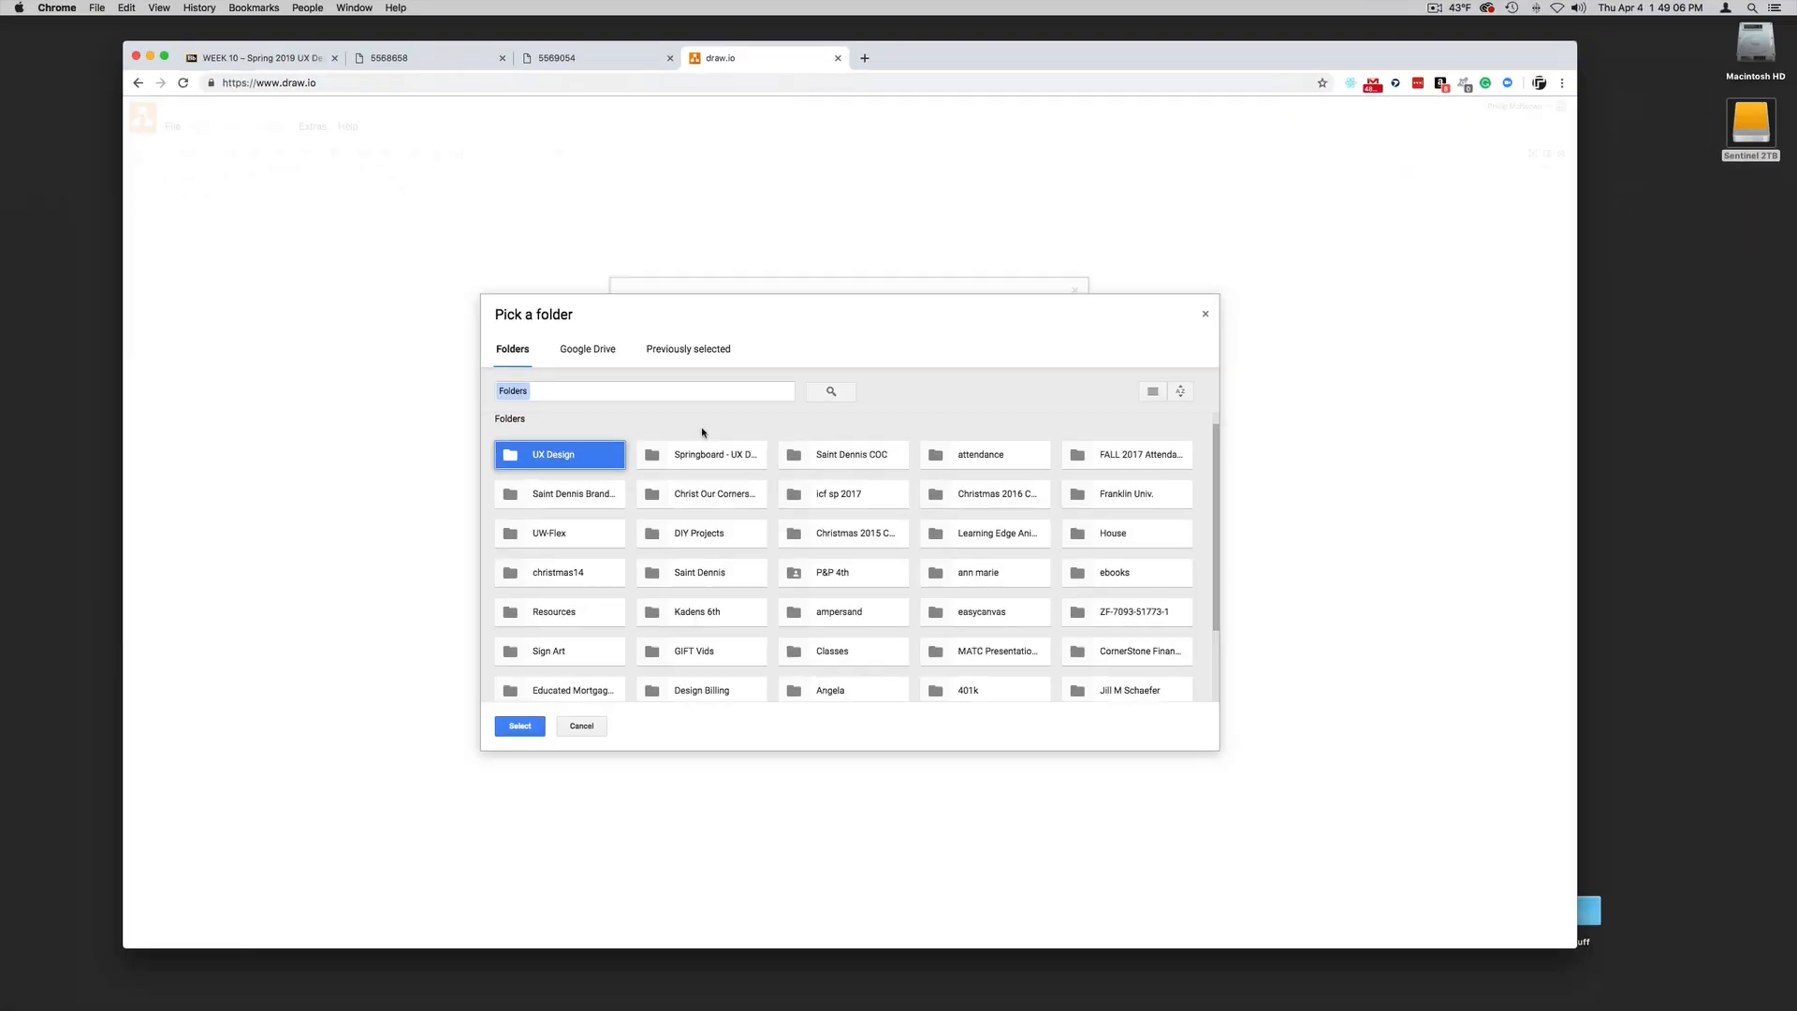
click(528, 729)
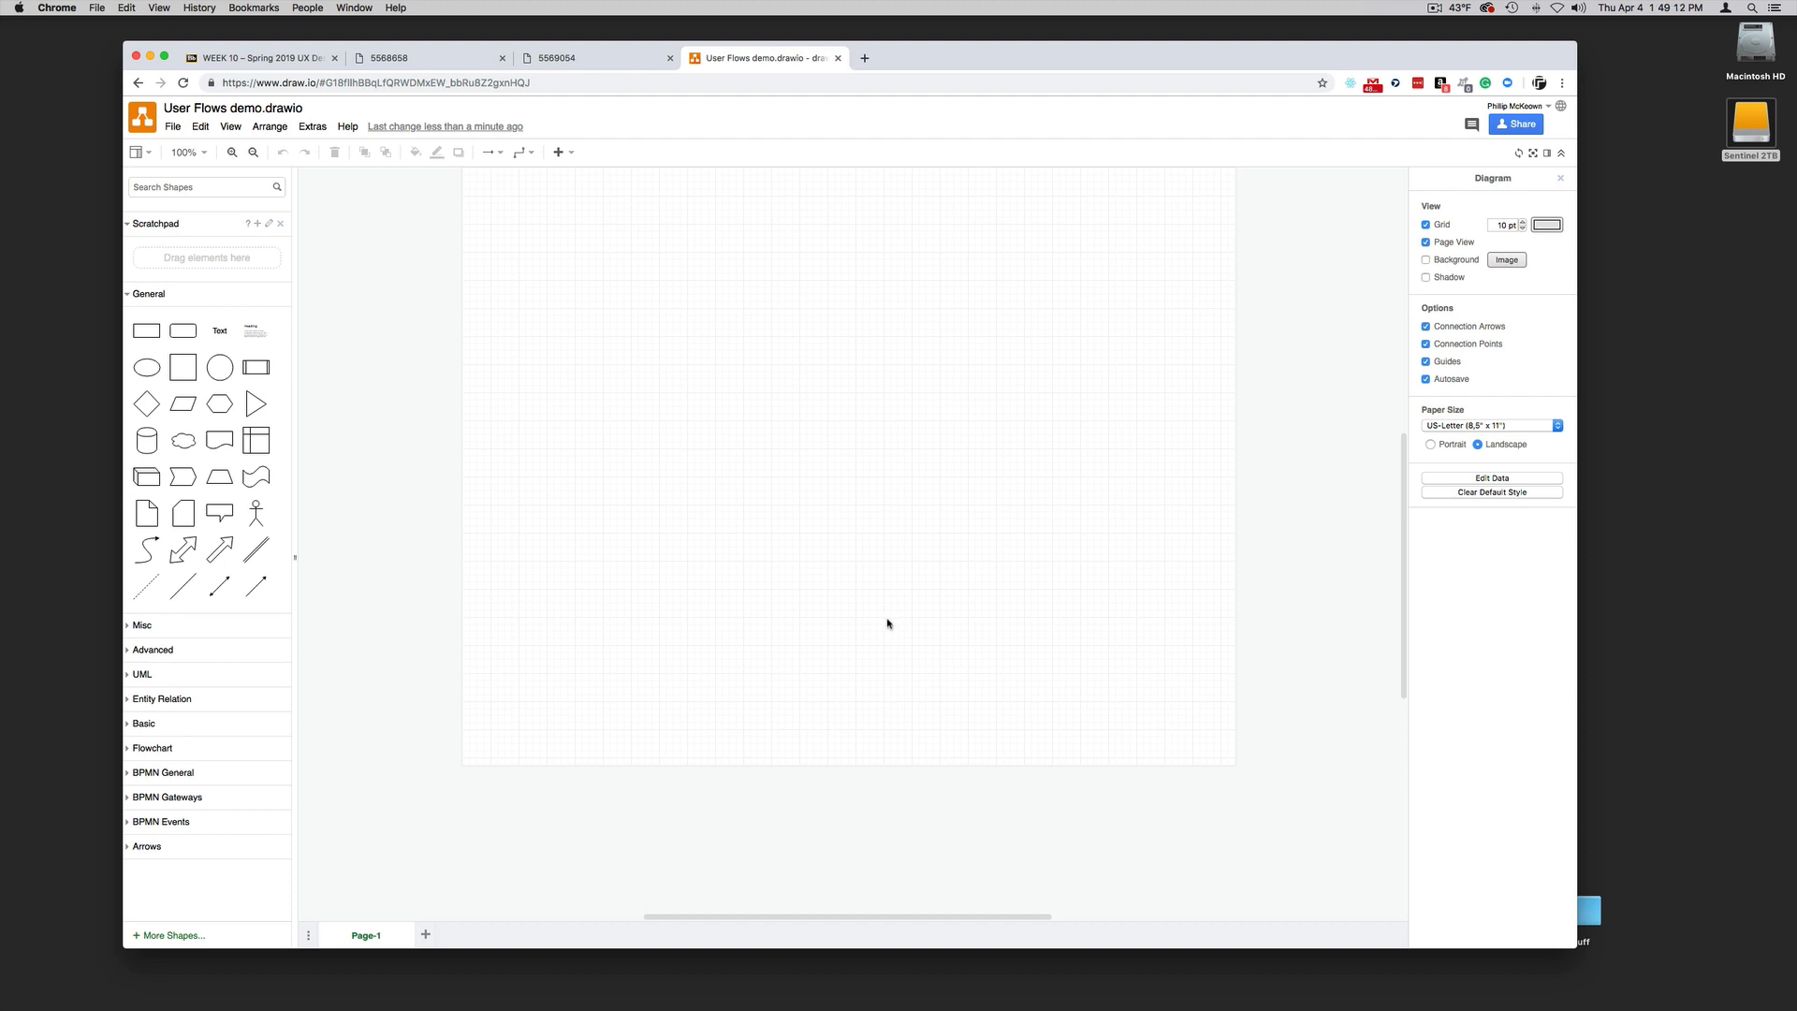
Switch the page orientation to Portrait and return it to Landscape
scroll(898, 608, up, 3)
scroll(898, 608, down, 1)
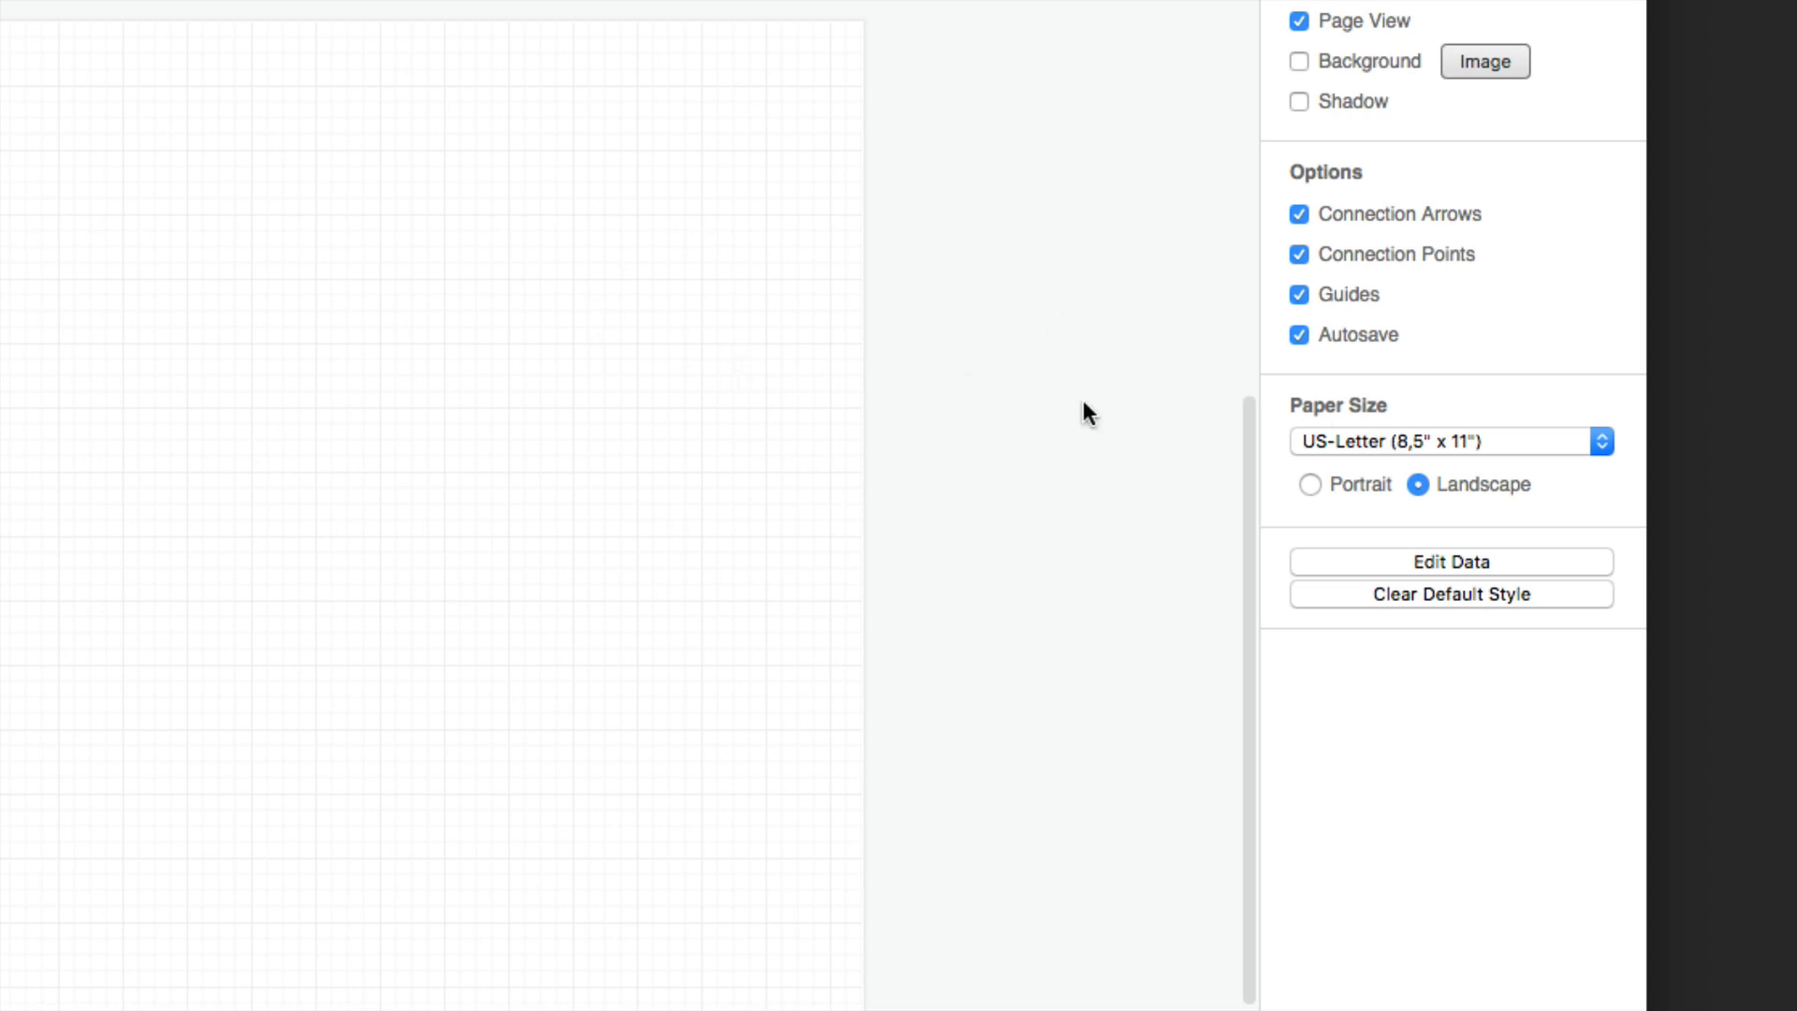
click(1345, 479)
click(1441, 488)
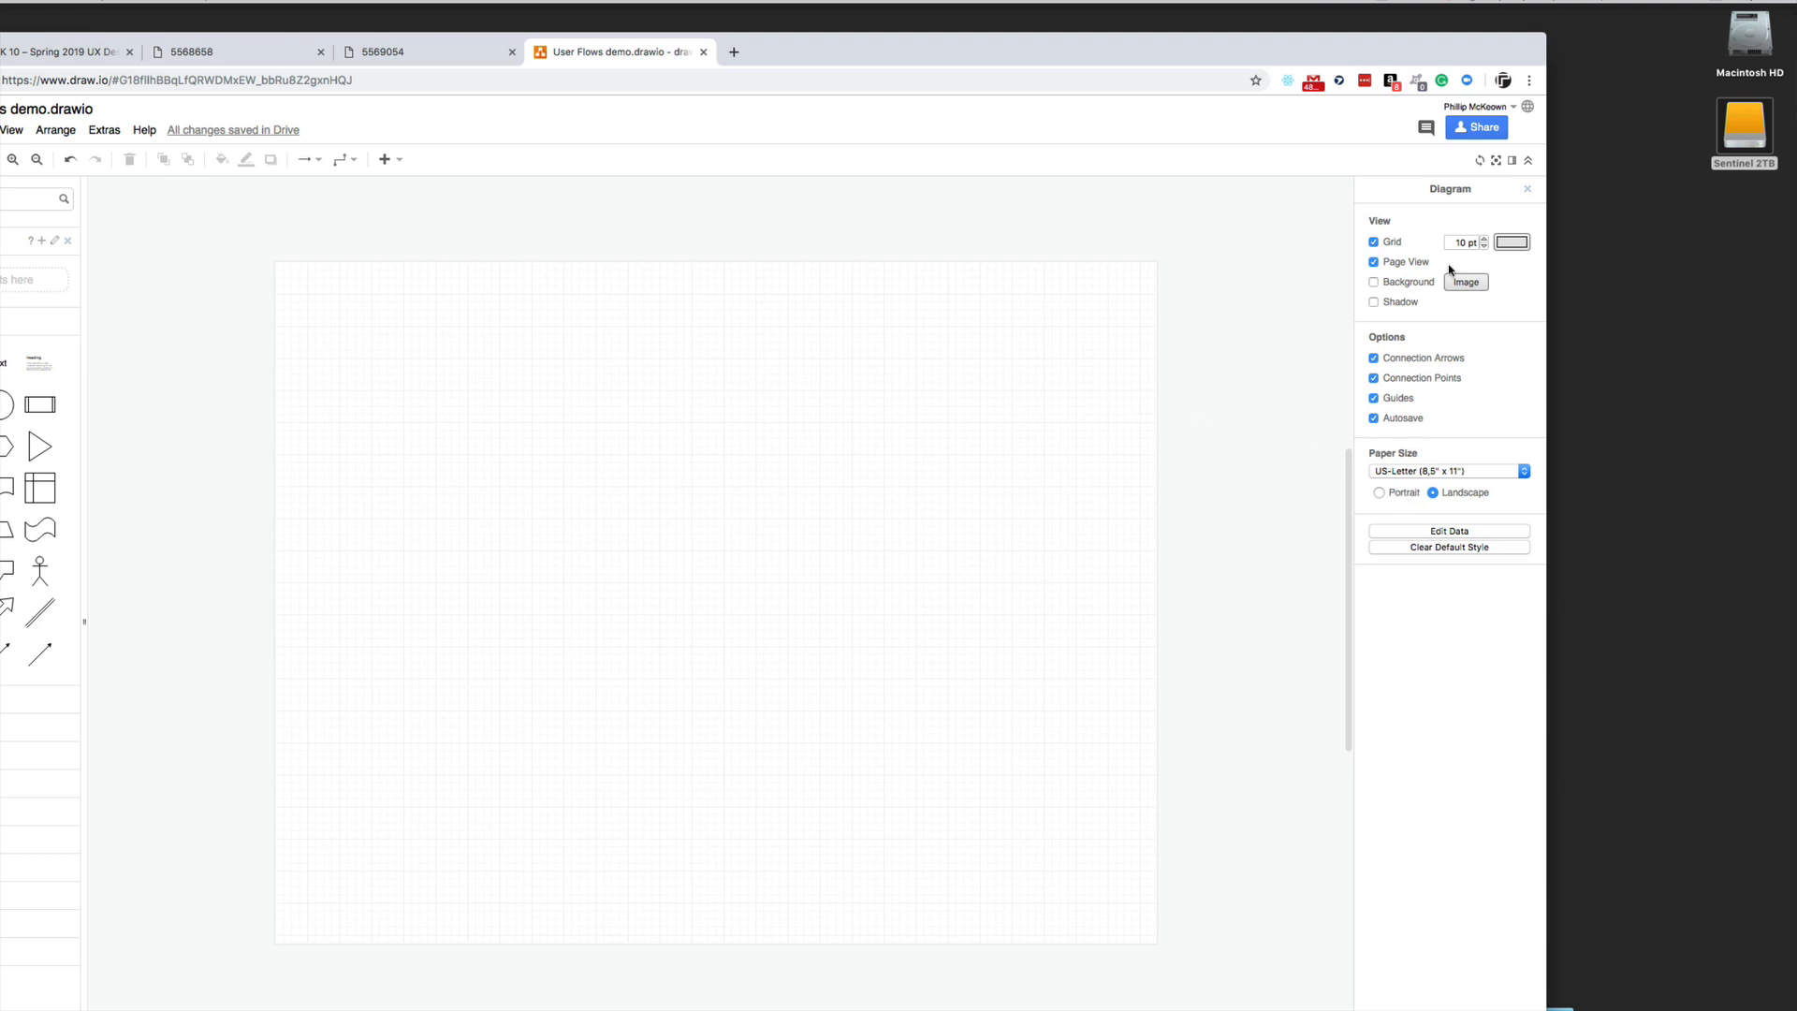
Turn the canvas grid off and on again twice, leaving it enabled
click(1374, 242)
click(1373, 243)
click(1373, 243)
click(1374, 243)
Turn Page View off and on again twice, leaving it enabled
click(1373, 262)
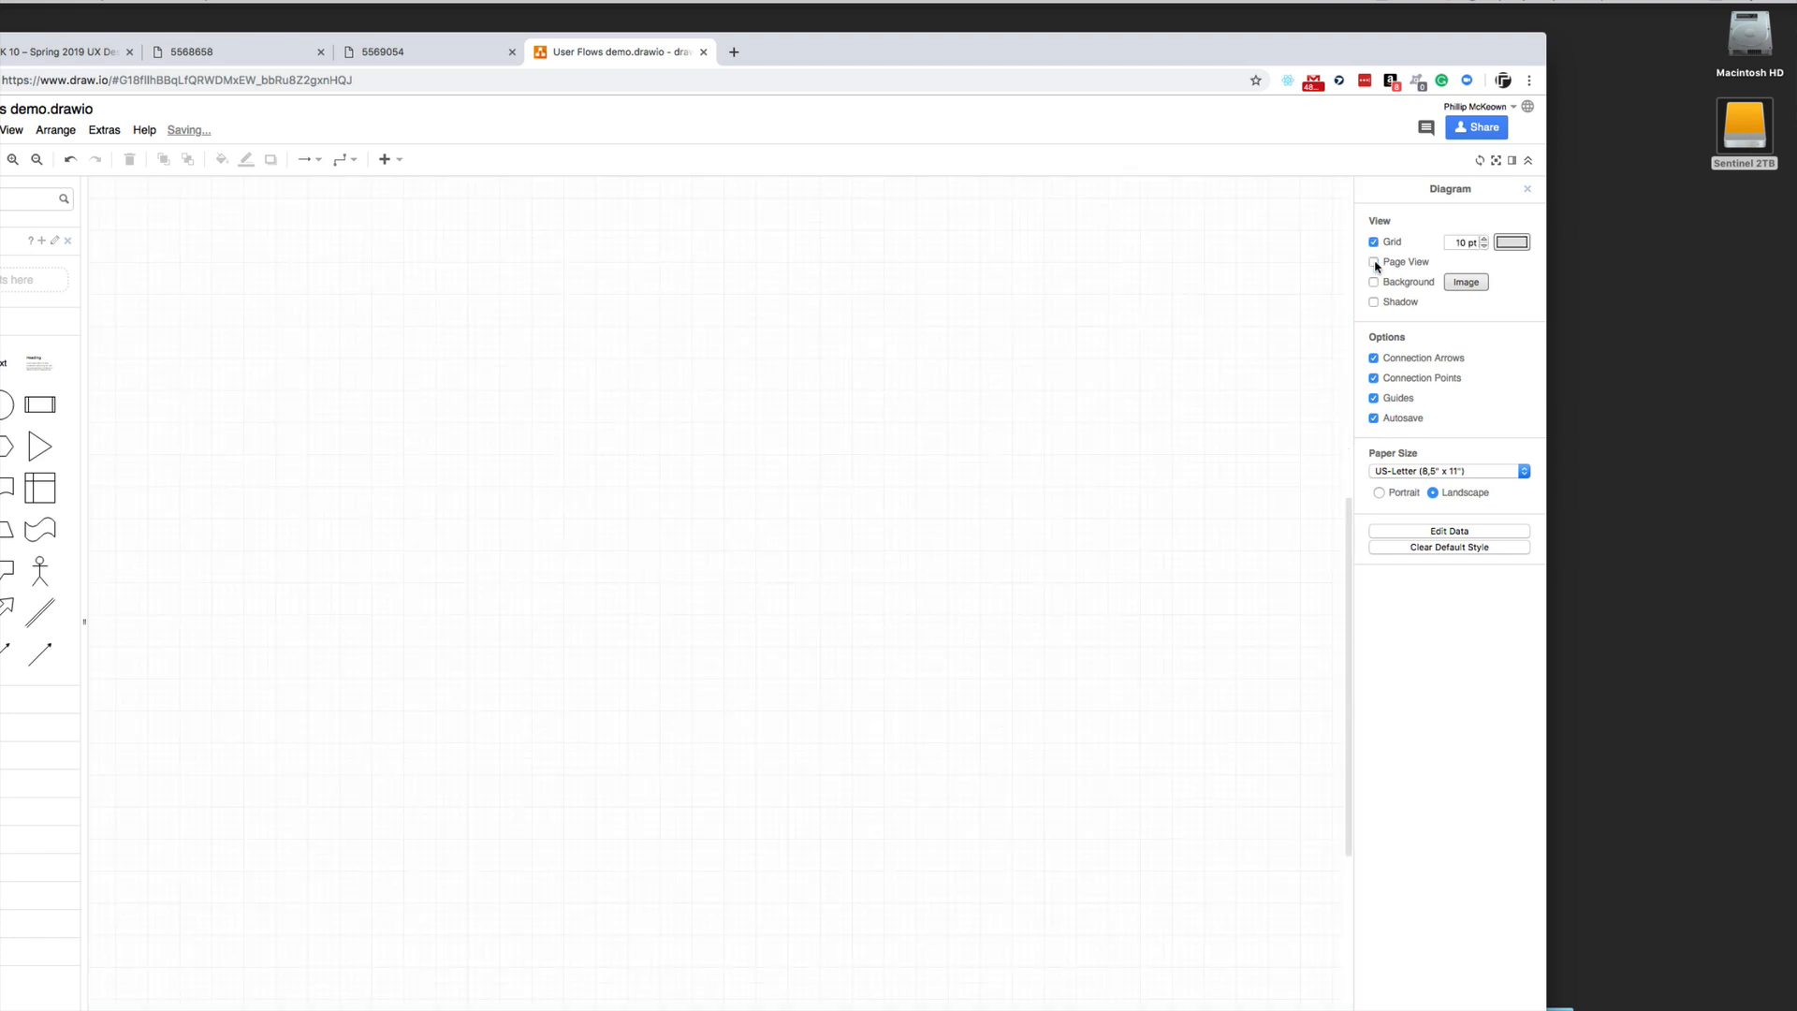
click(1374, 263)
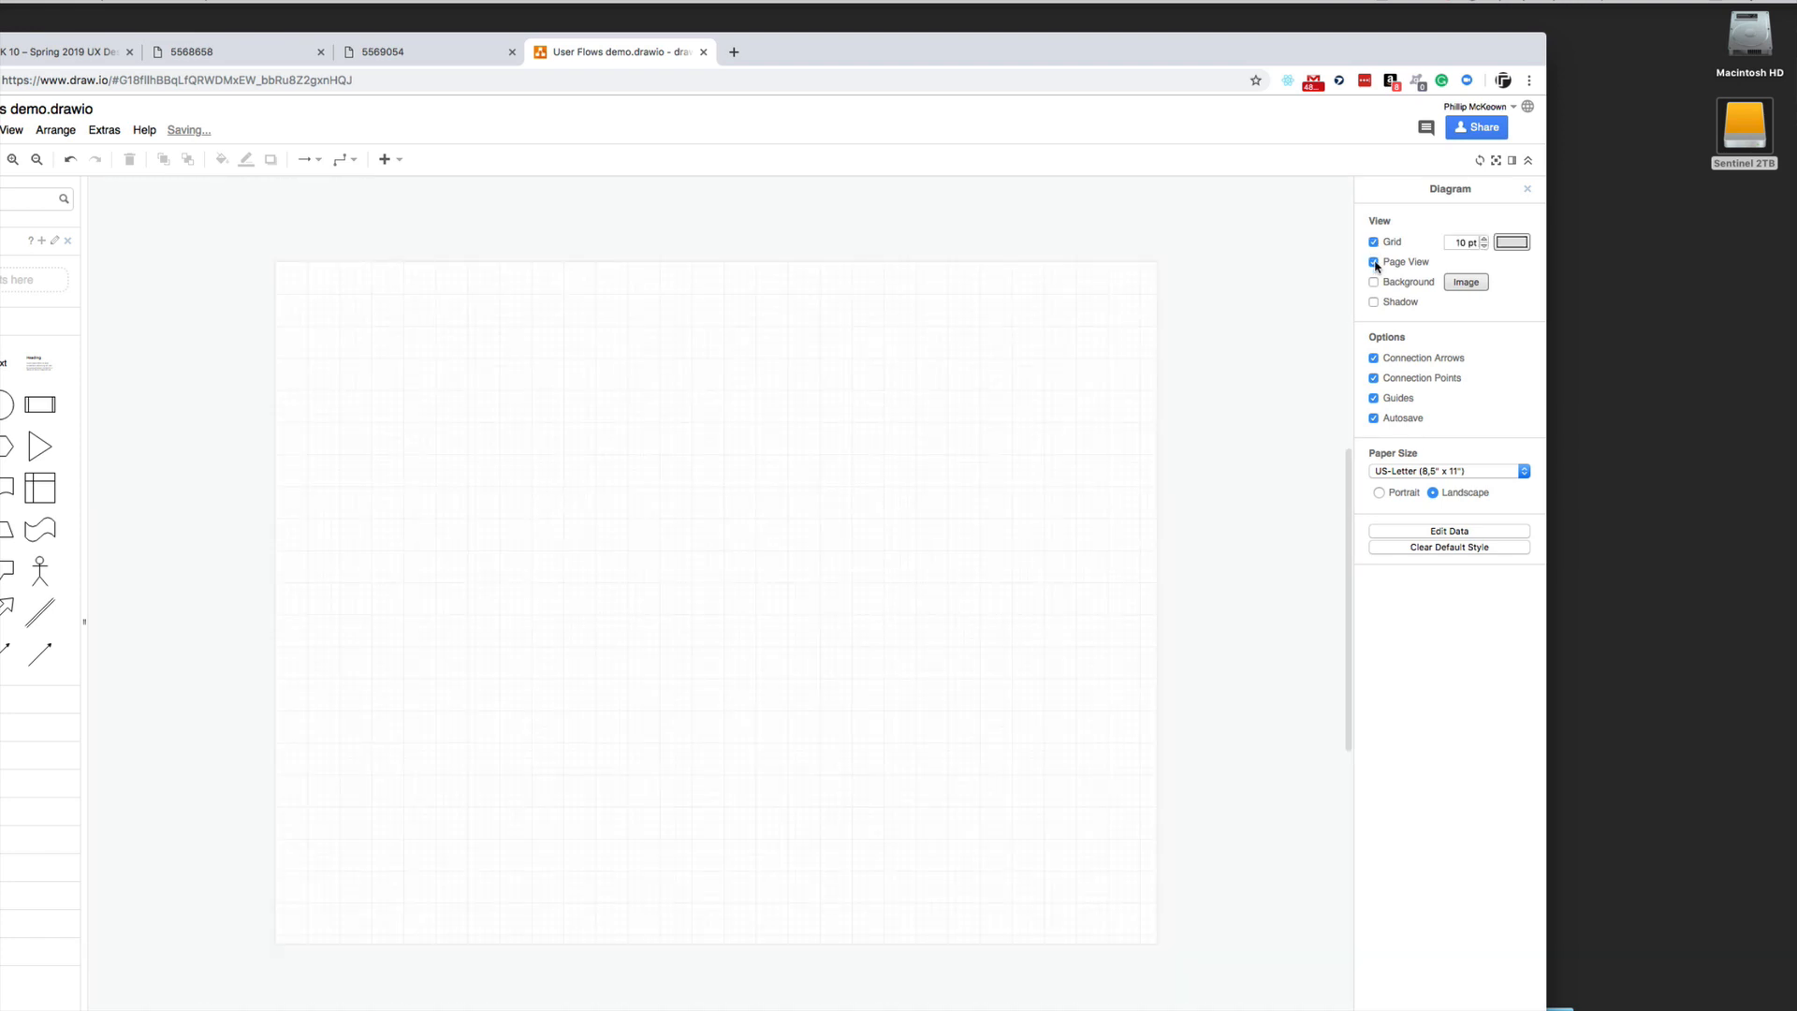
click(1374, 263)
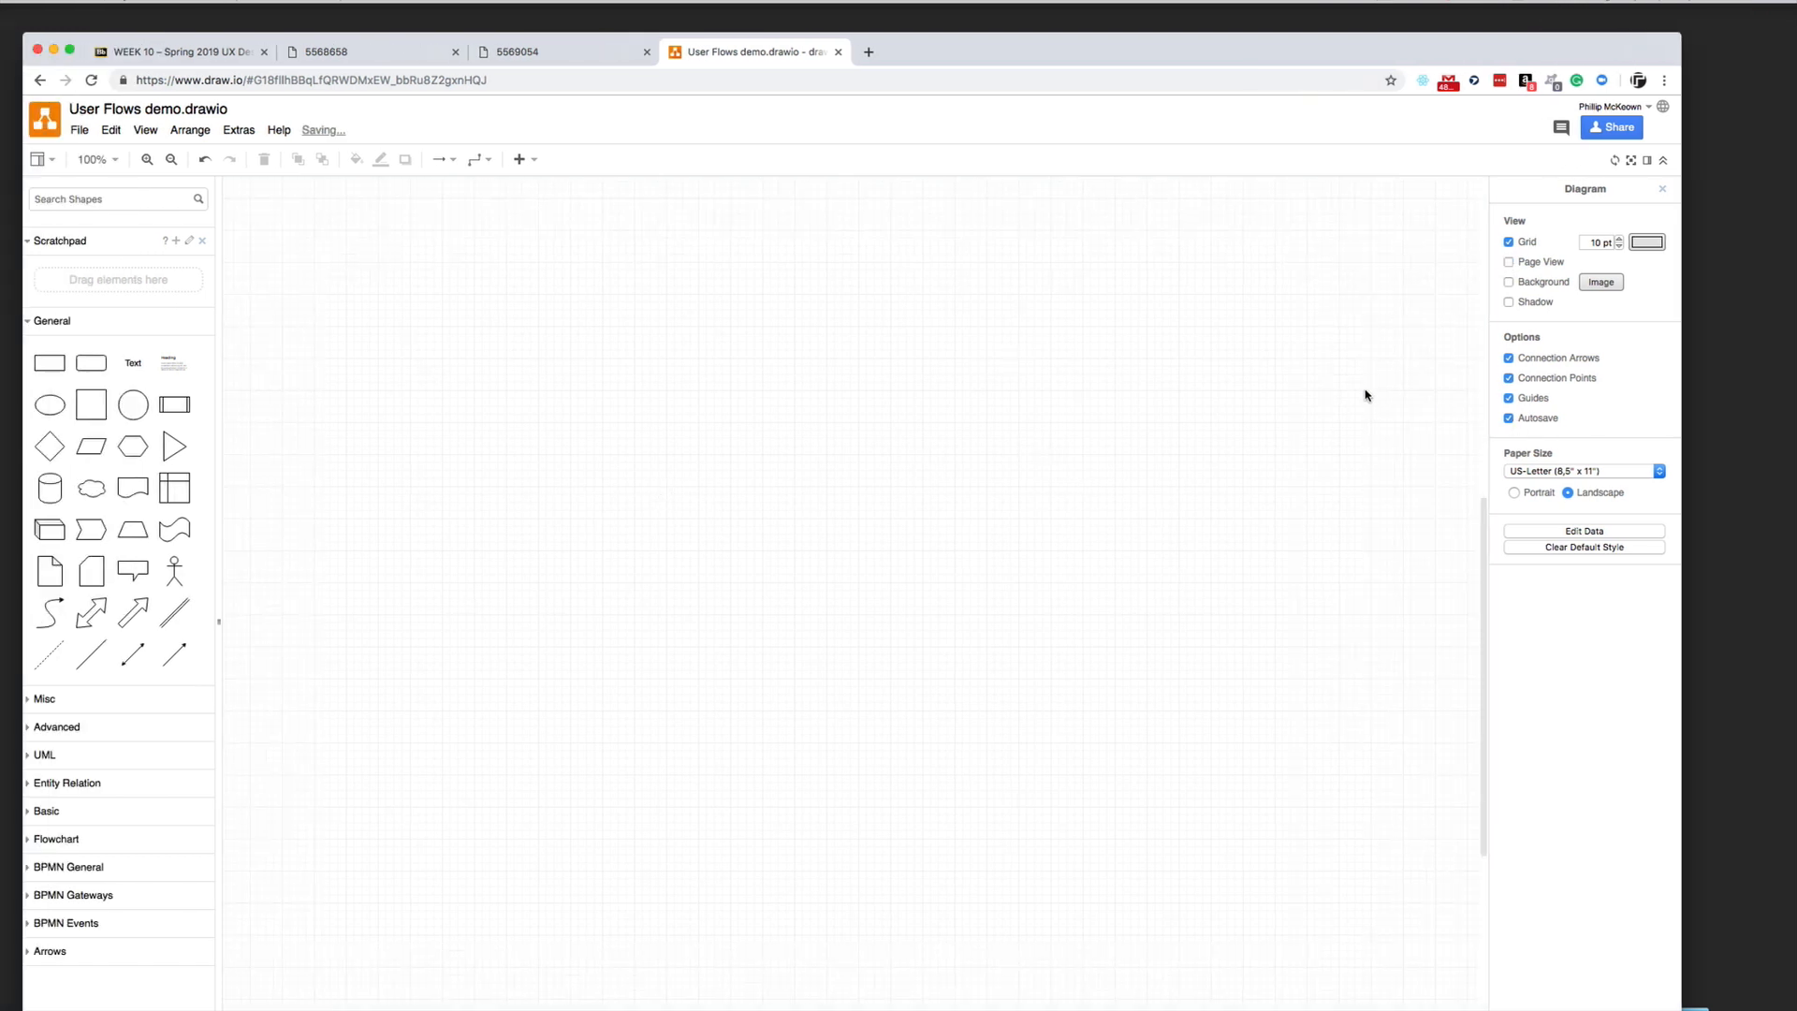
click(1520, 265)
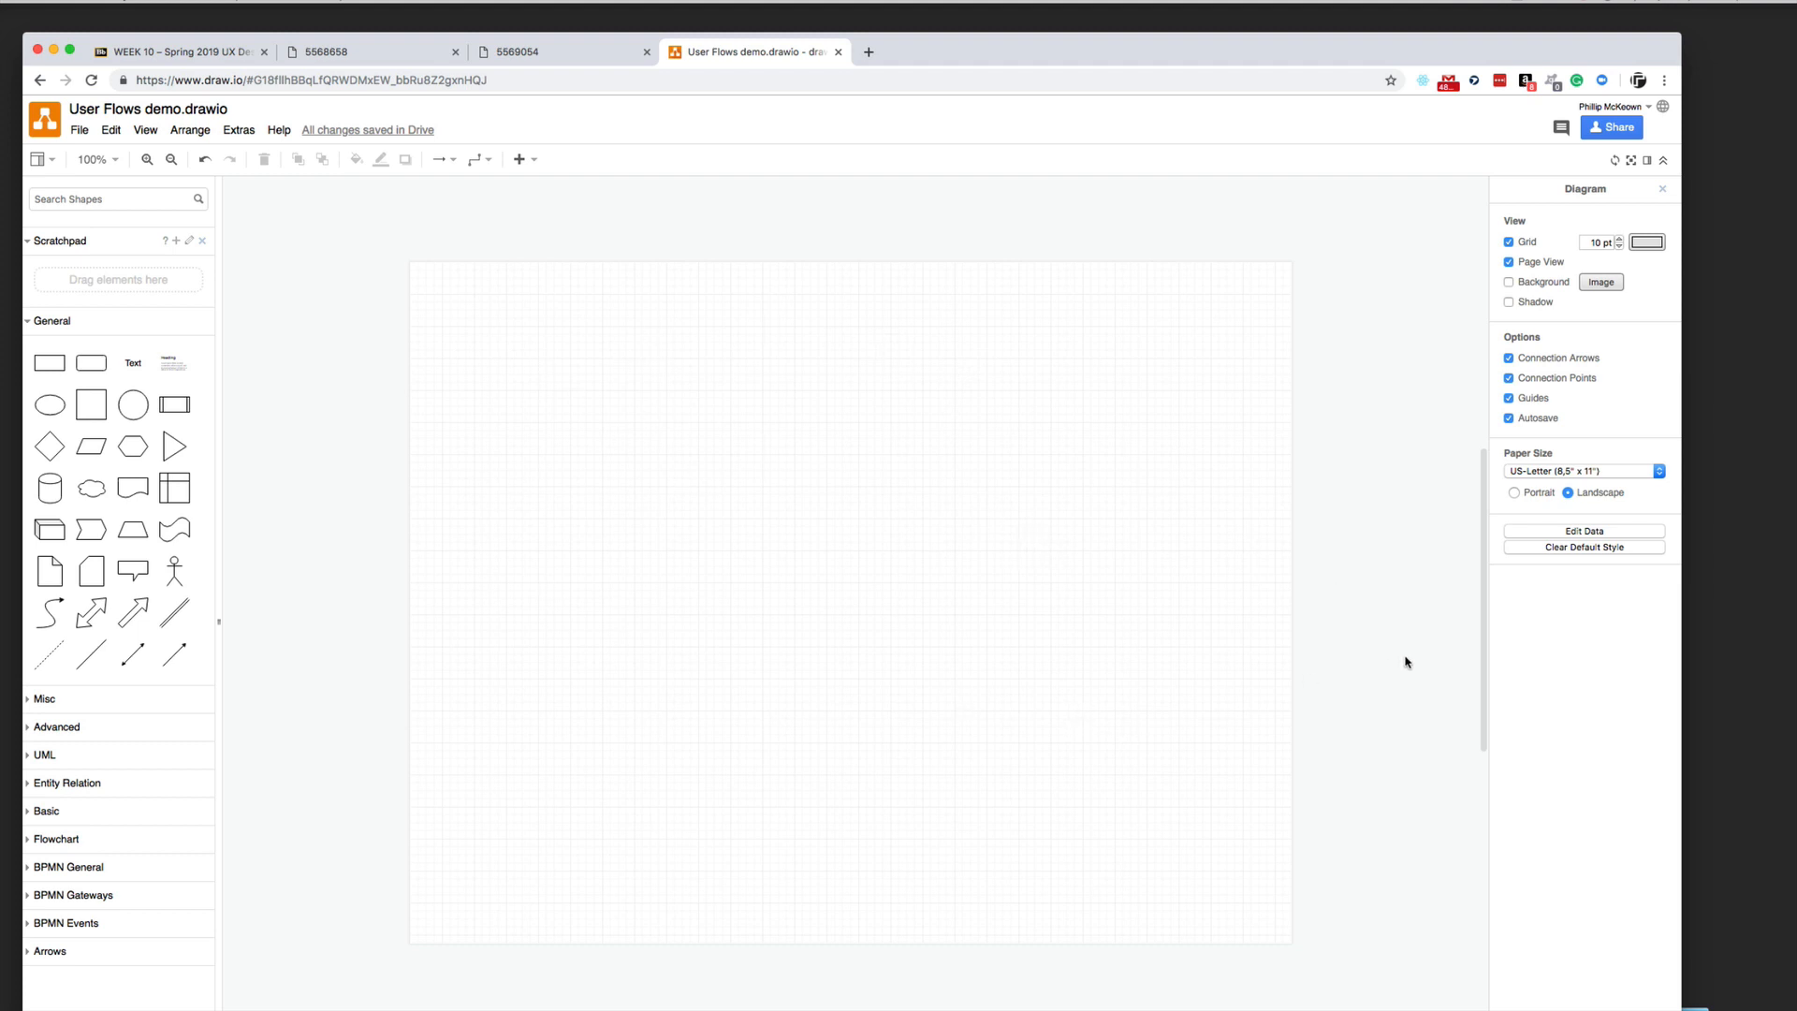
Examine the shapes in the Misc library and collapse the library again
scroll(1405, 661, down, 1)
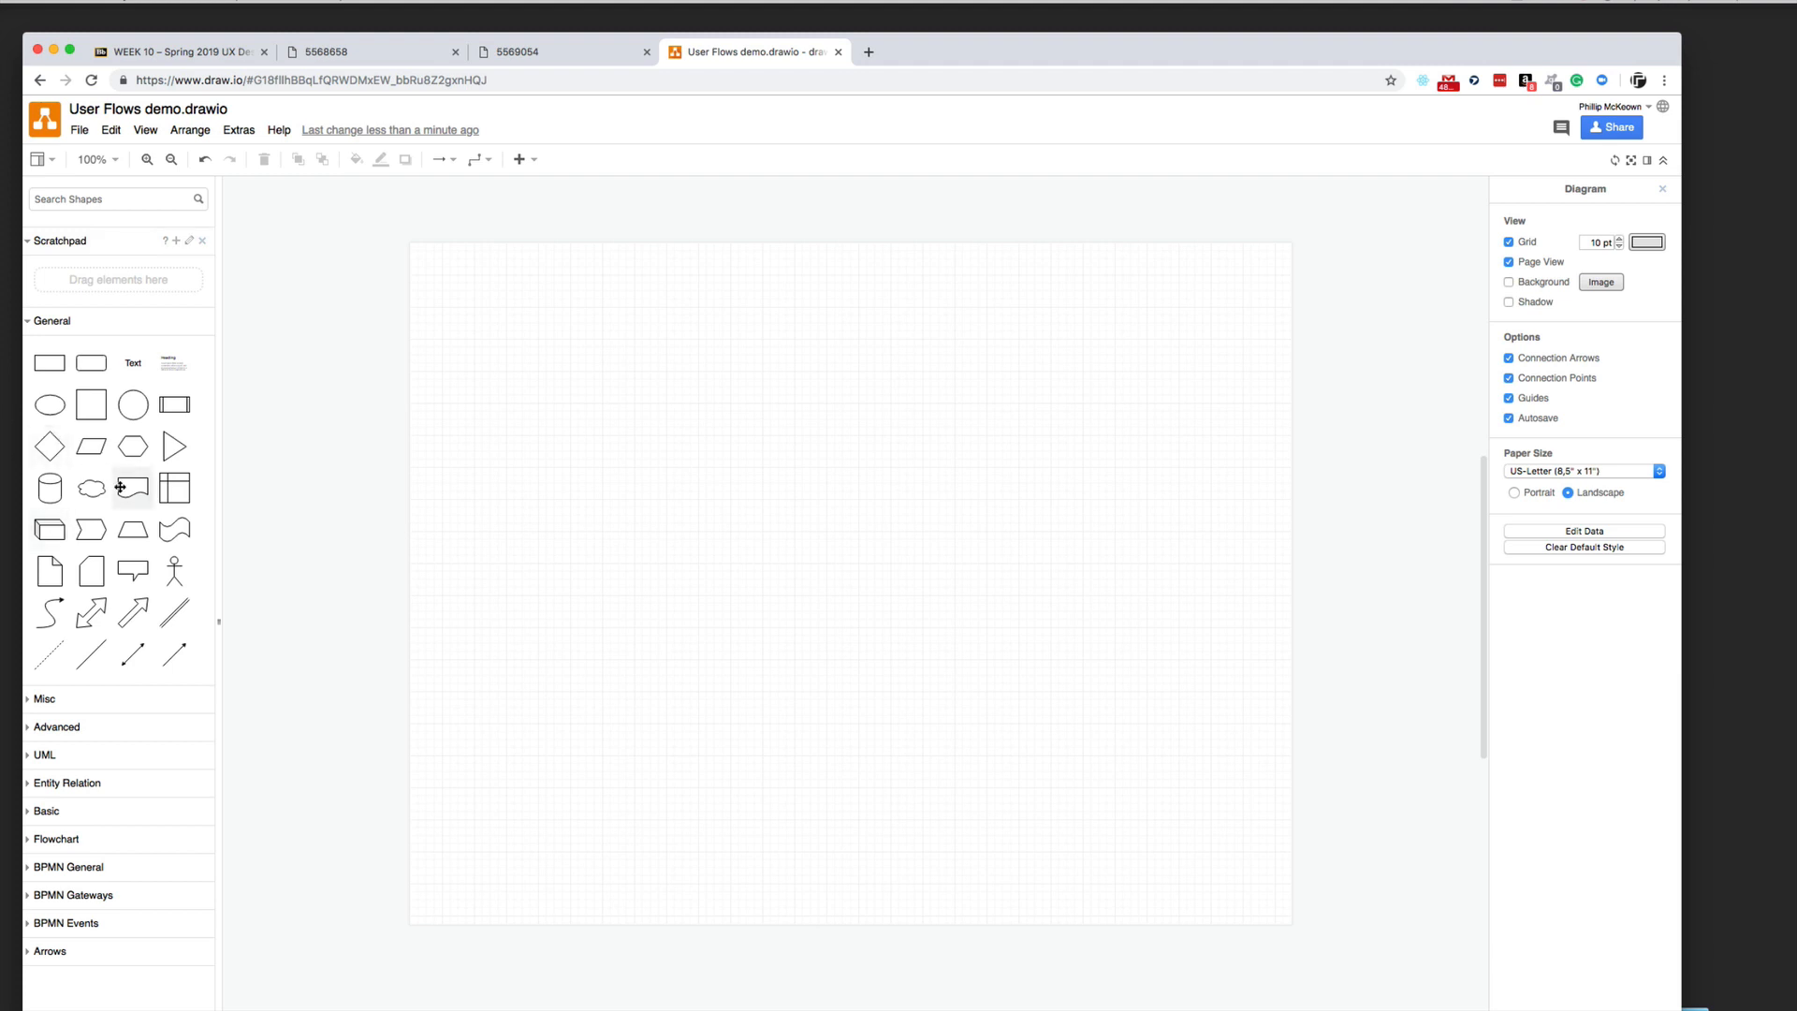
mouse_move(121, 532)
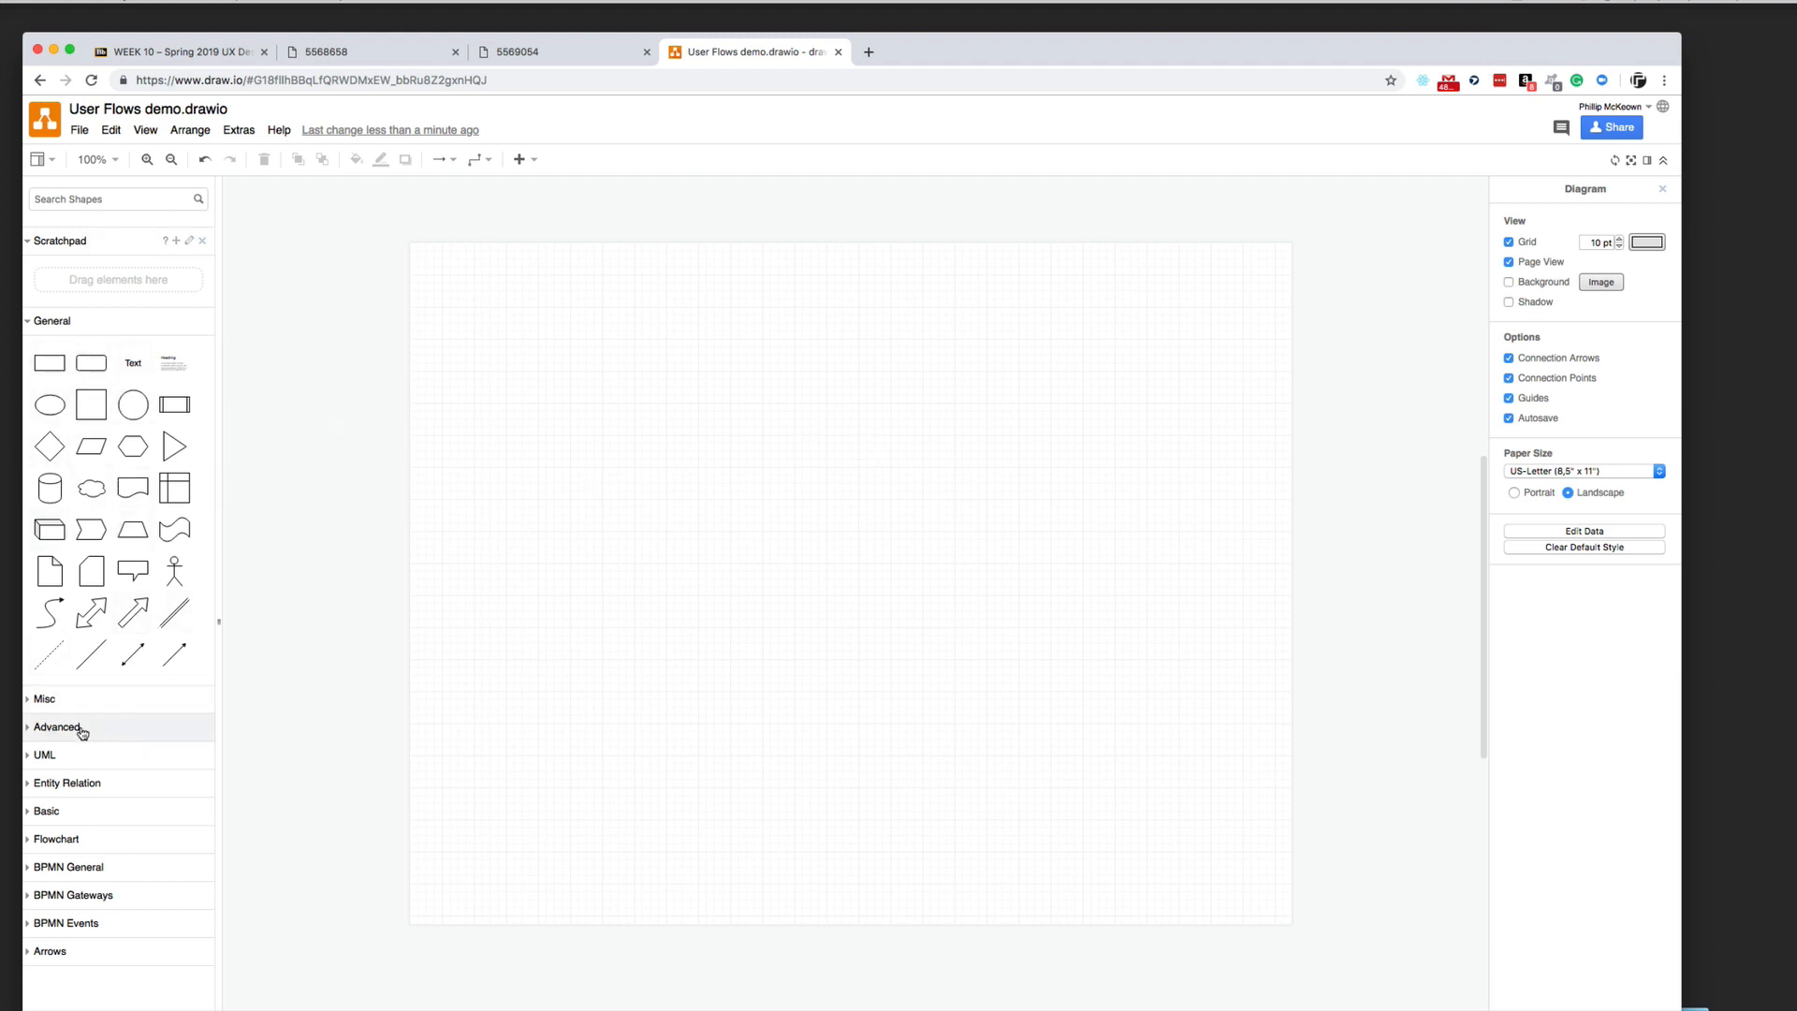
click(42, 699)
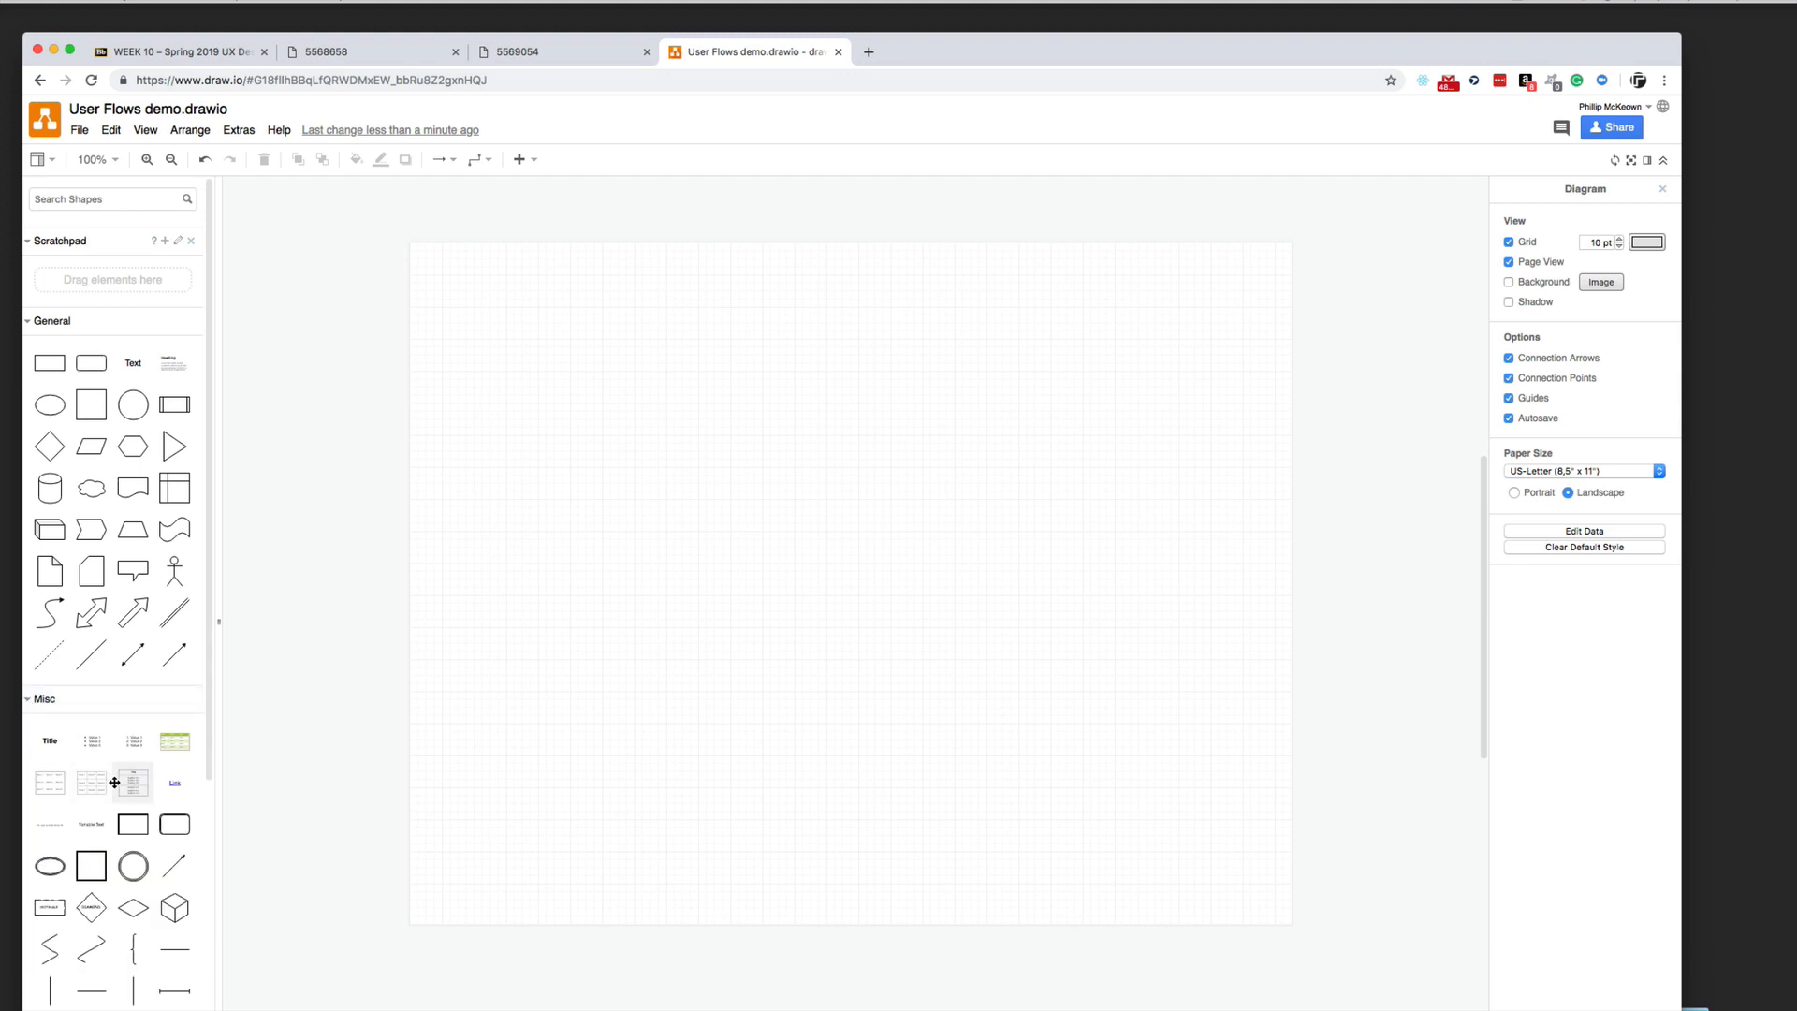
scroll(117, 760, down, 4)
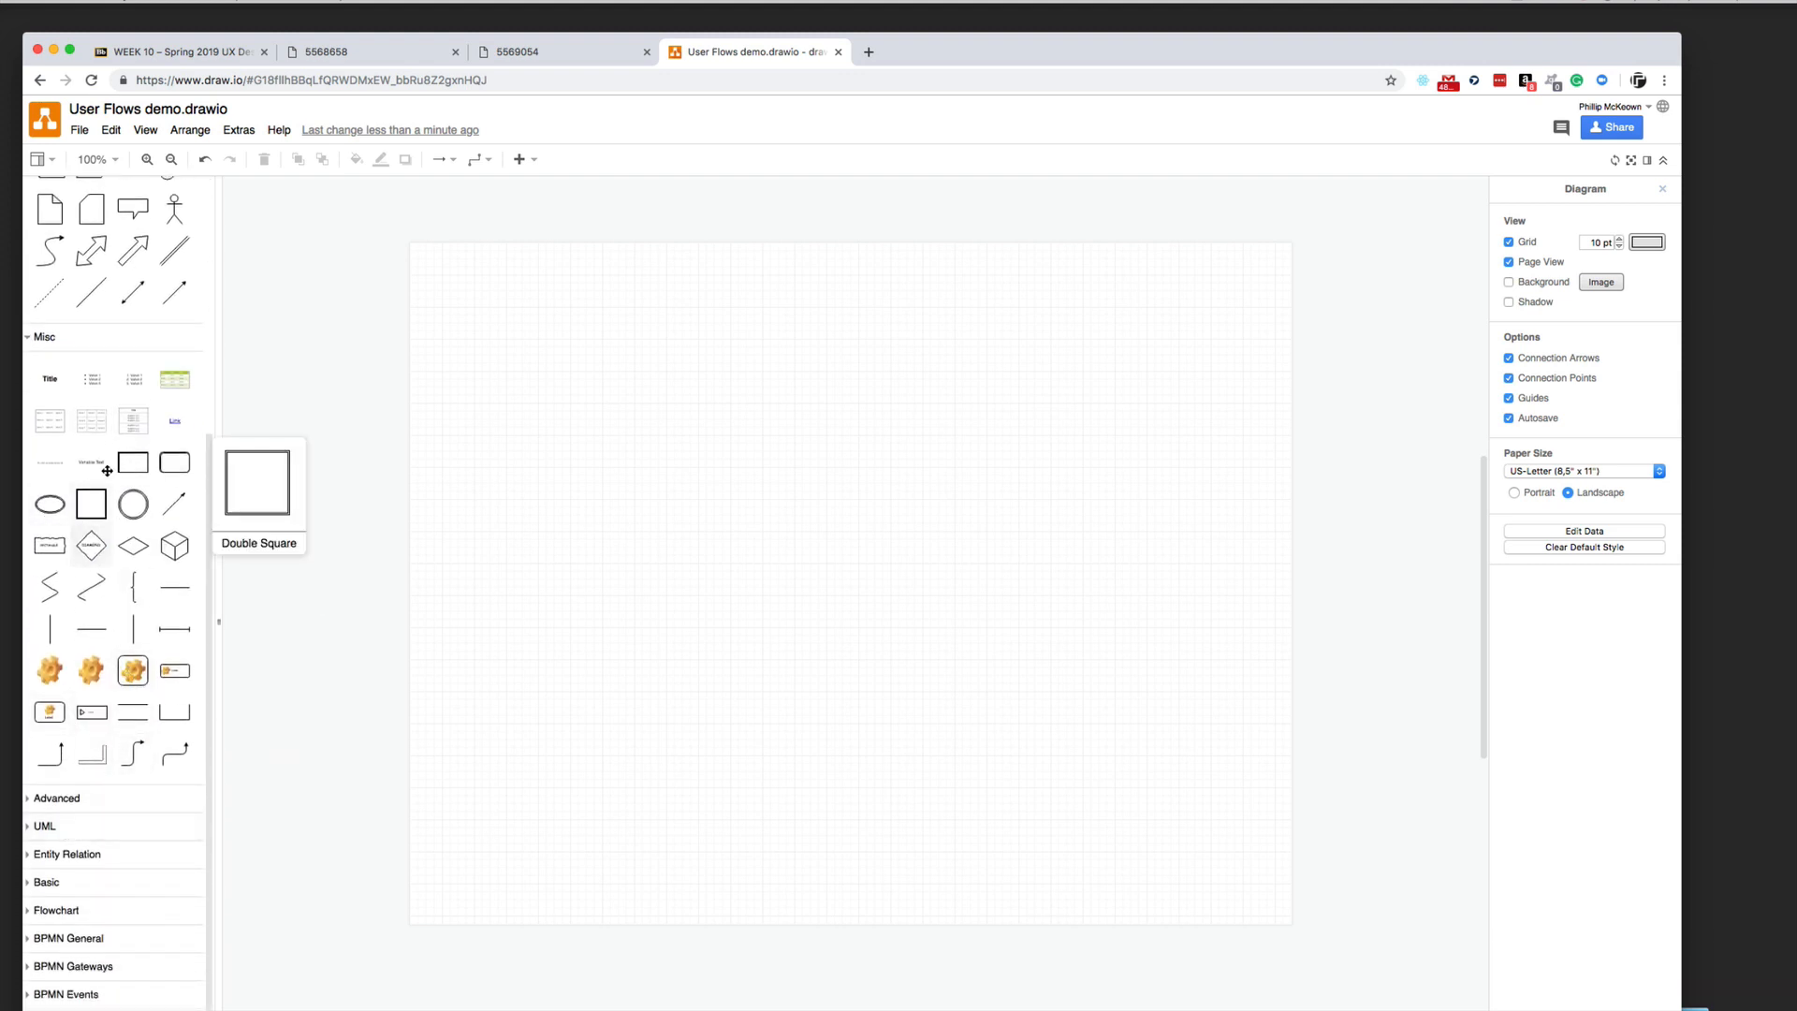
click(31, 338)
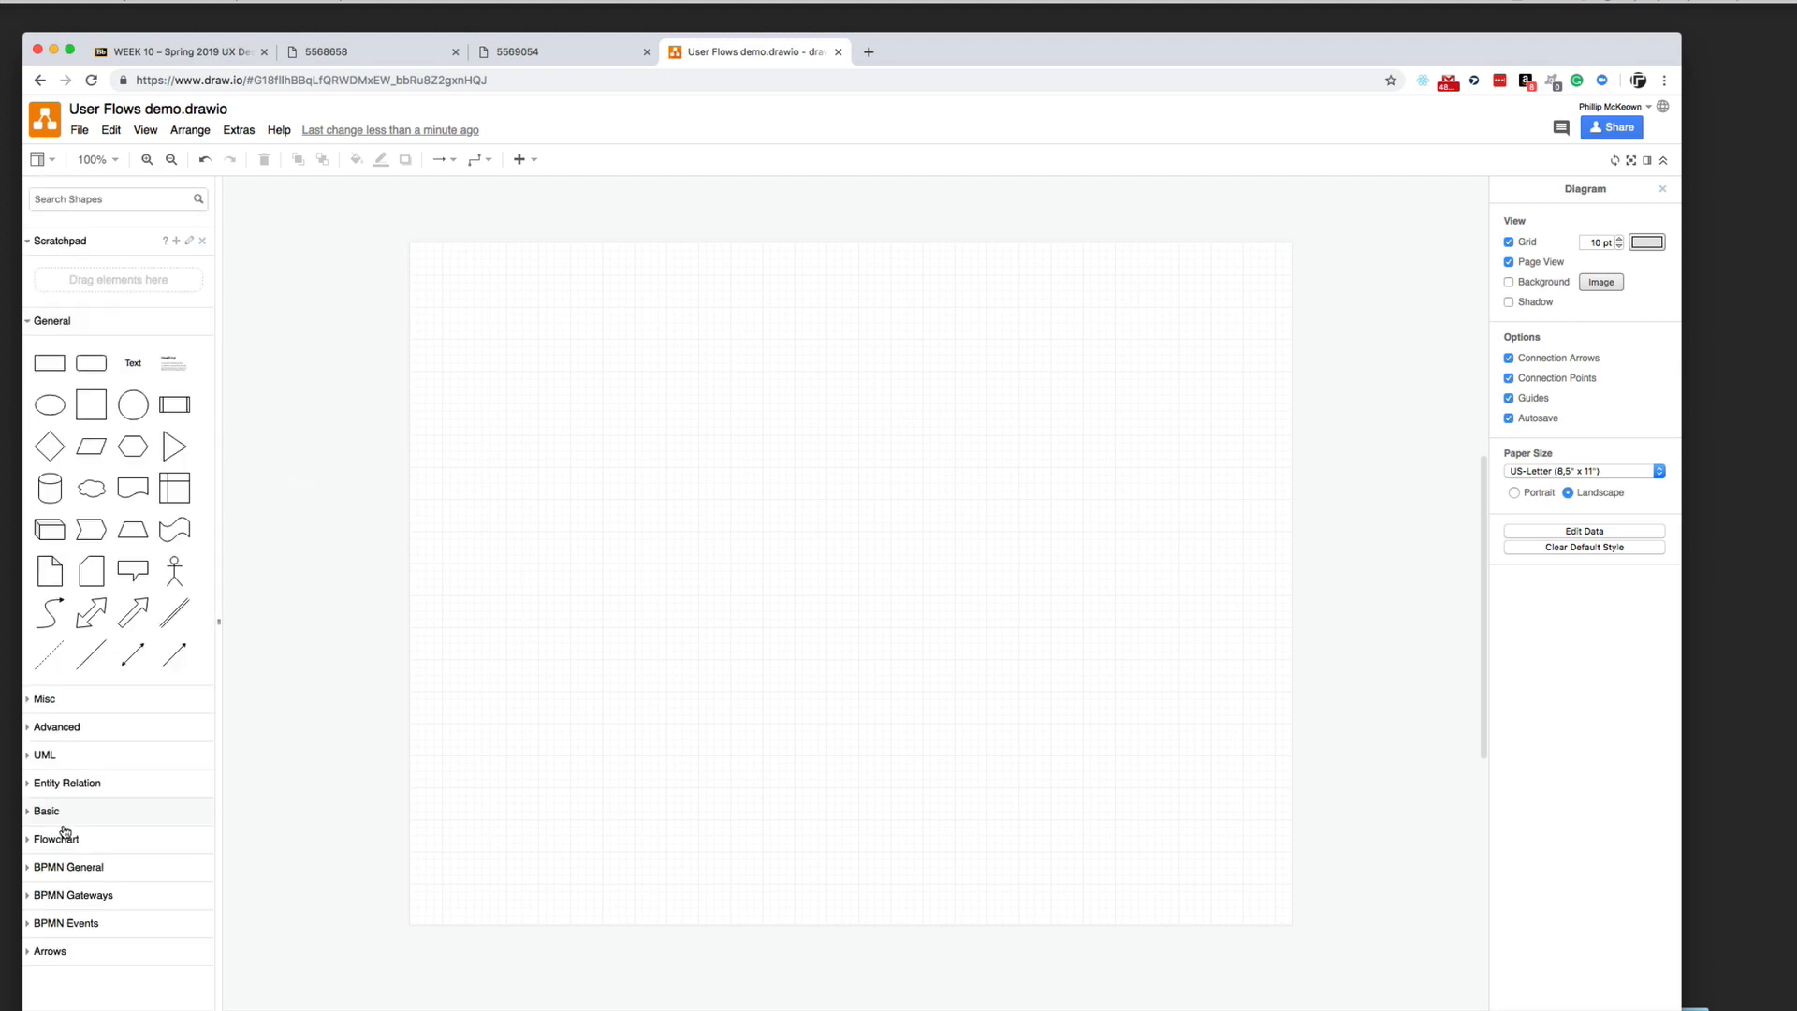
Examine the shapes in the Advanced library and collapse the library again
click(54, 735)
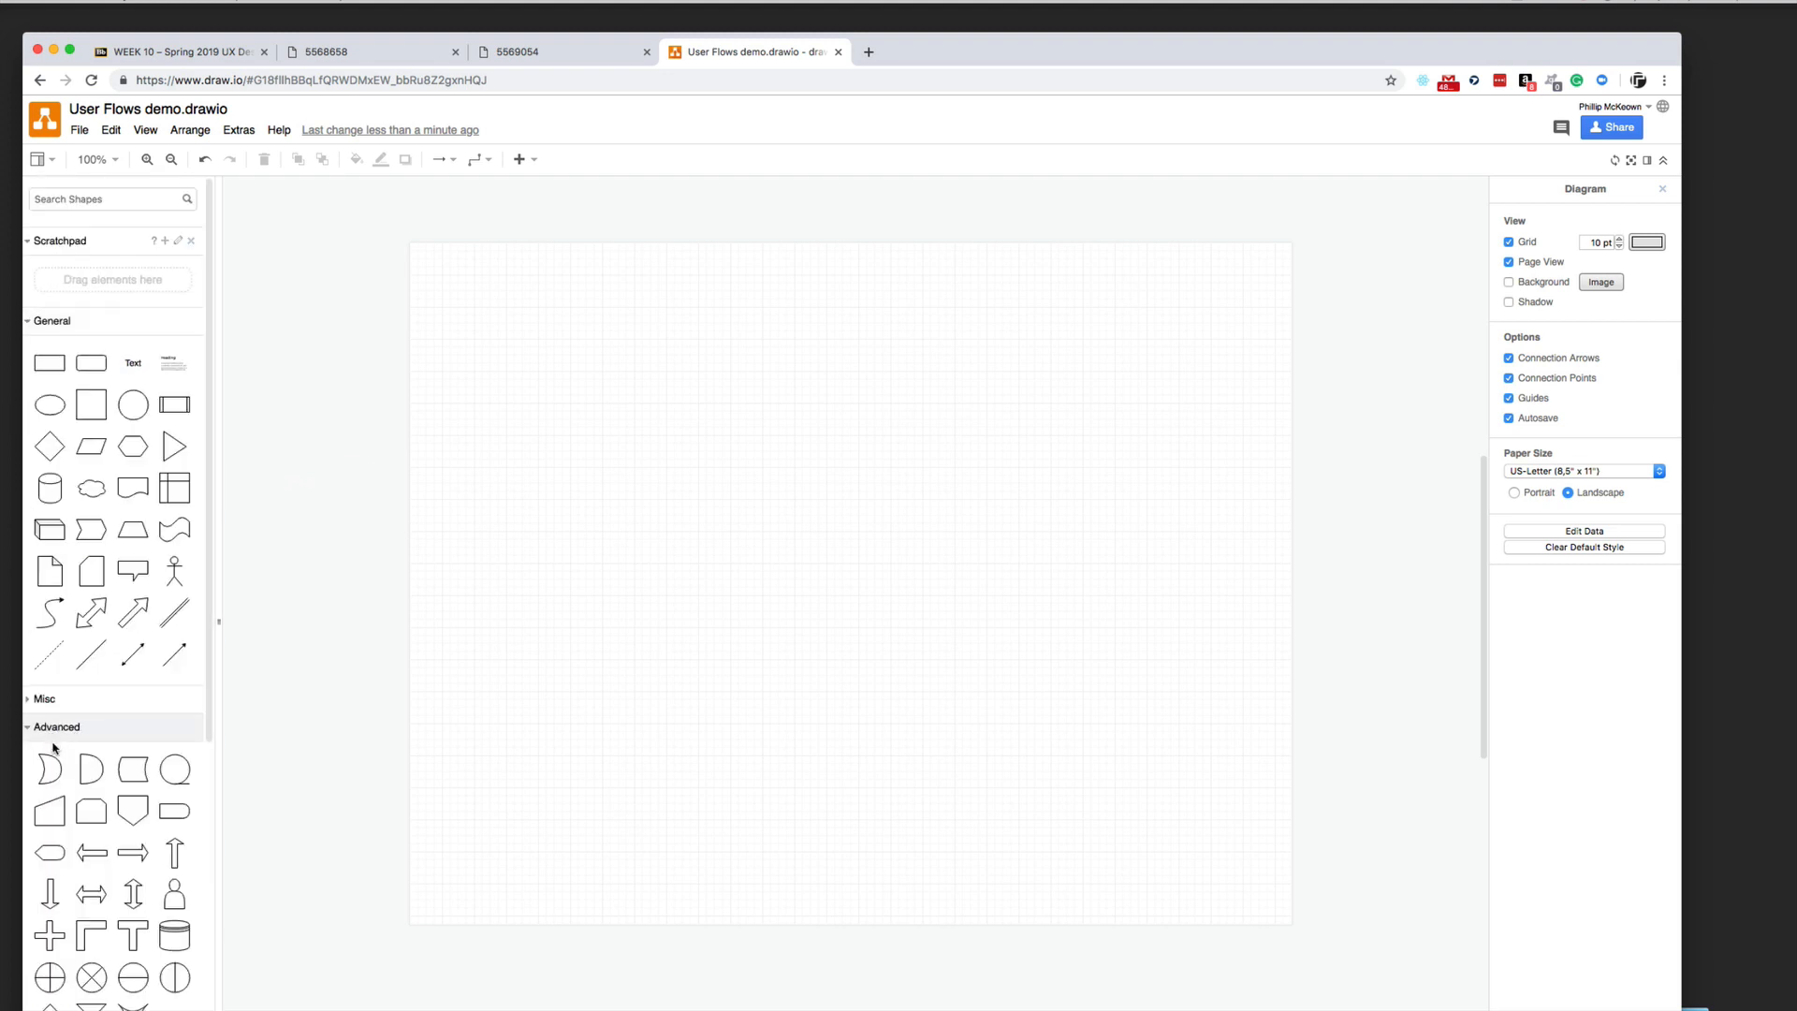
scroll(56, 749, down, 5)
scroll(80, 793, down, 3)
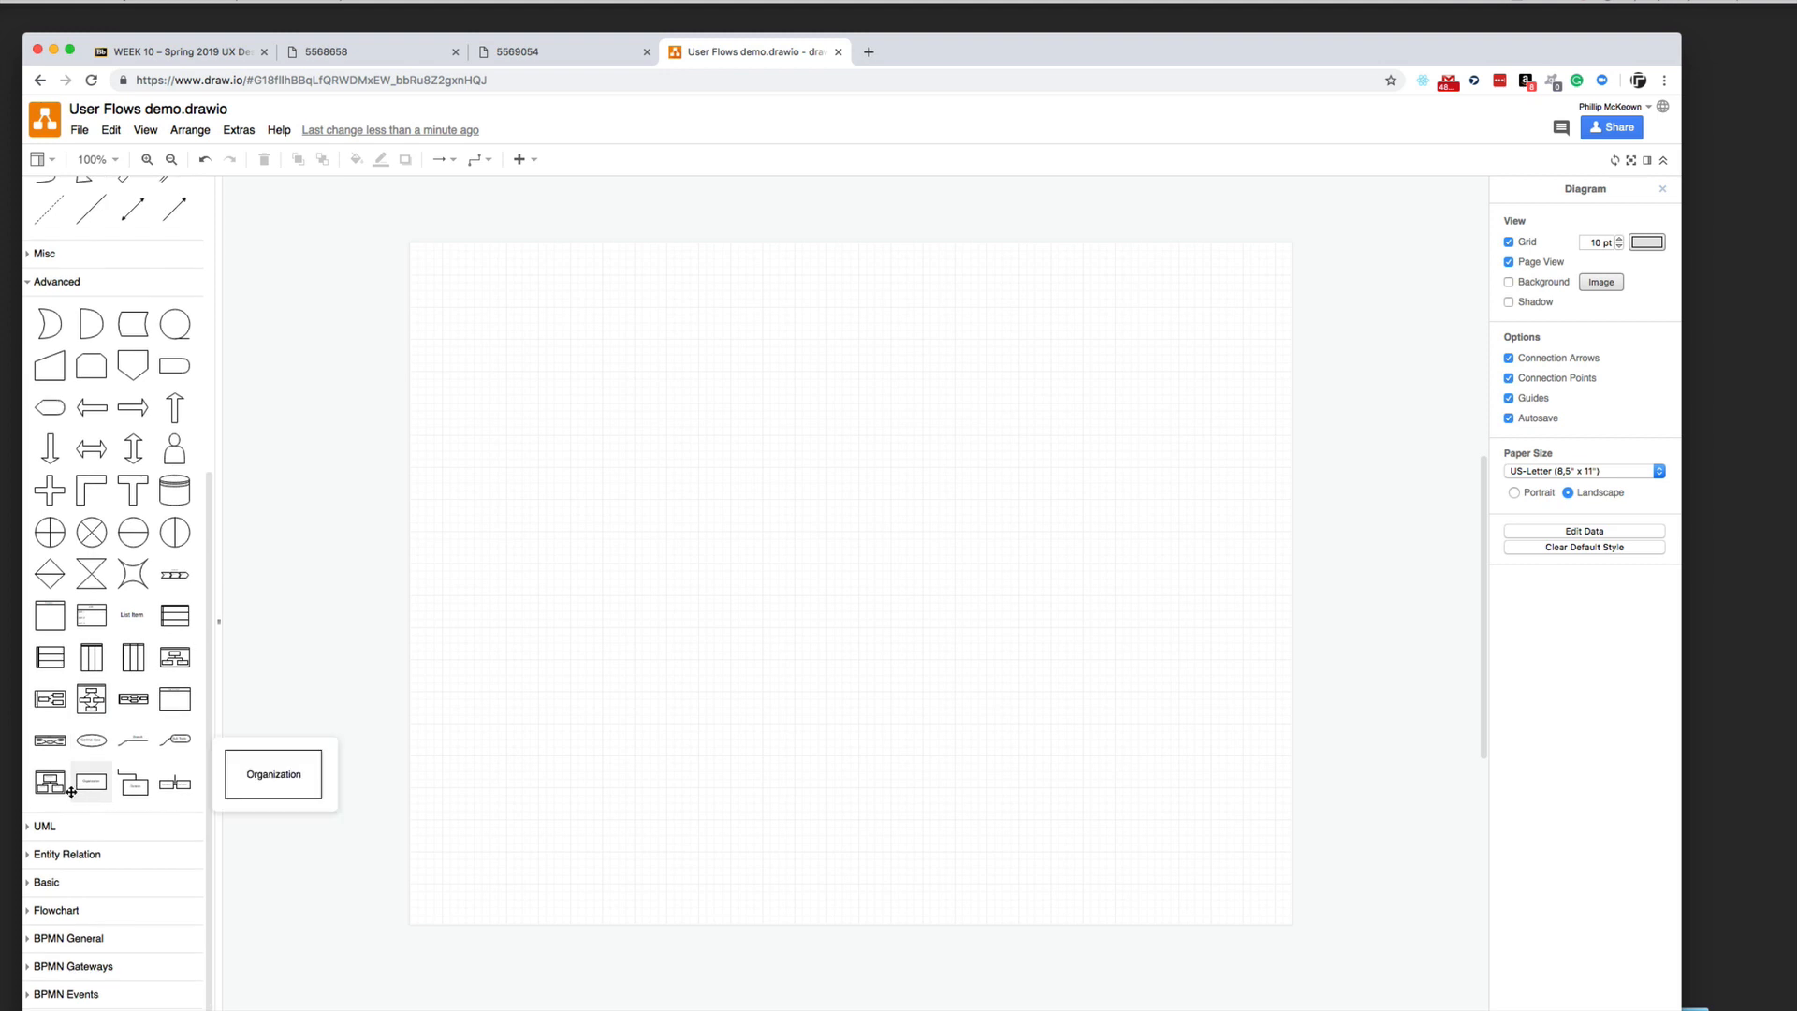
click(46, 282)
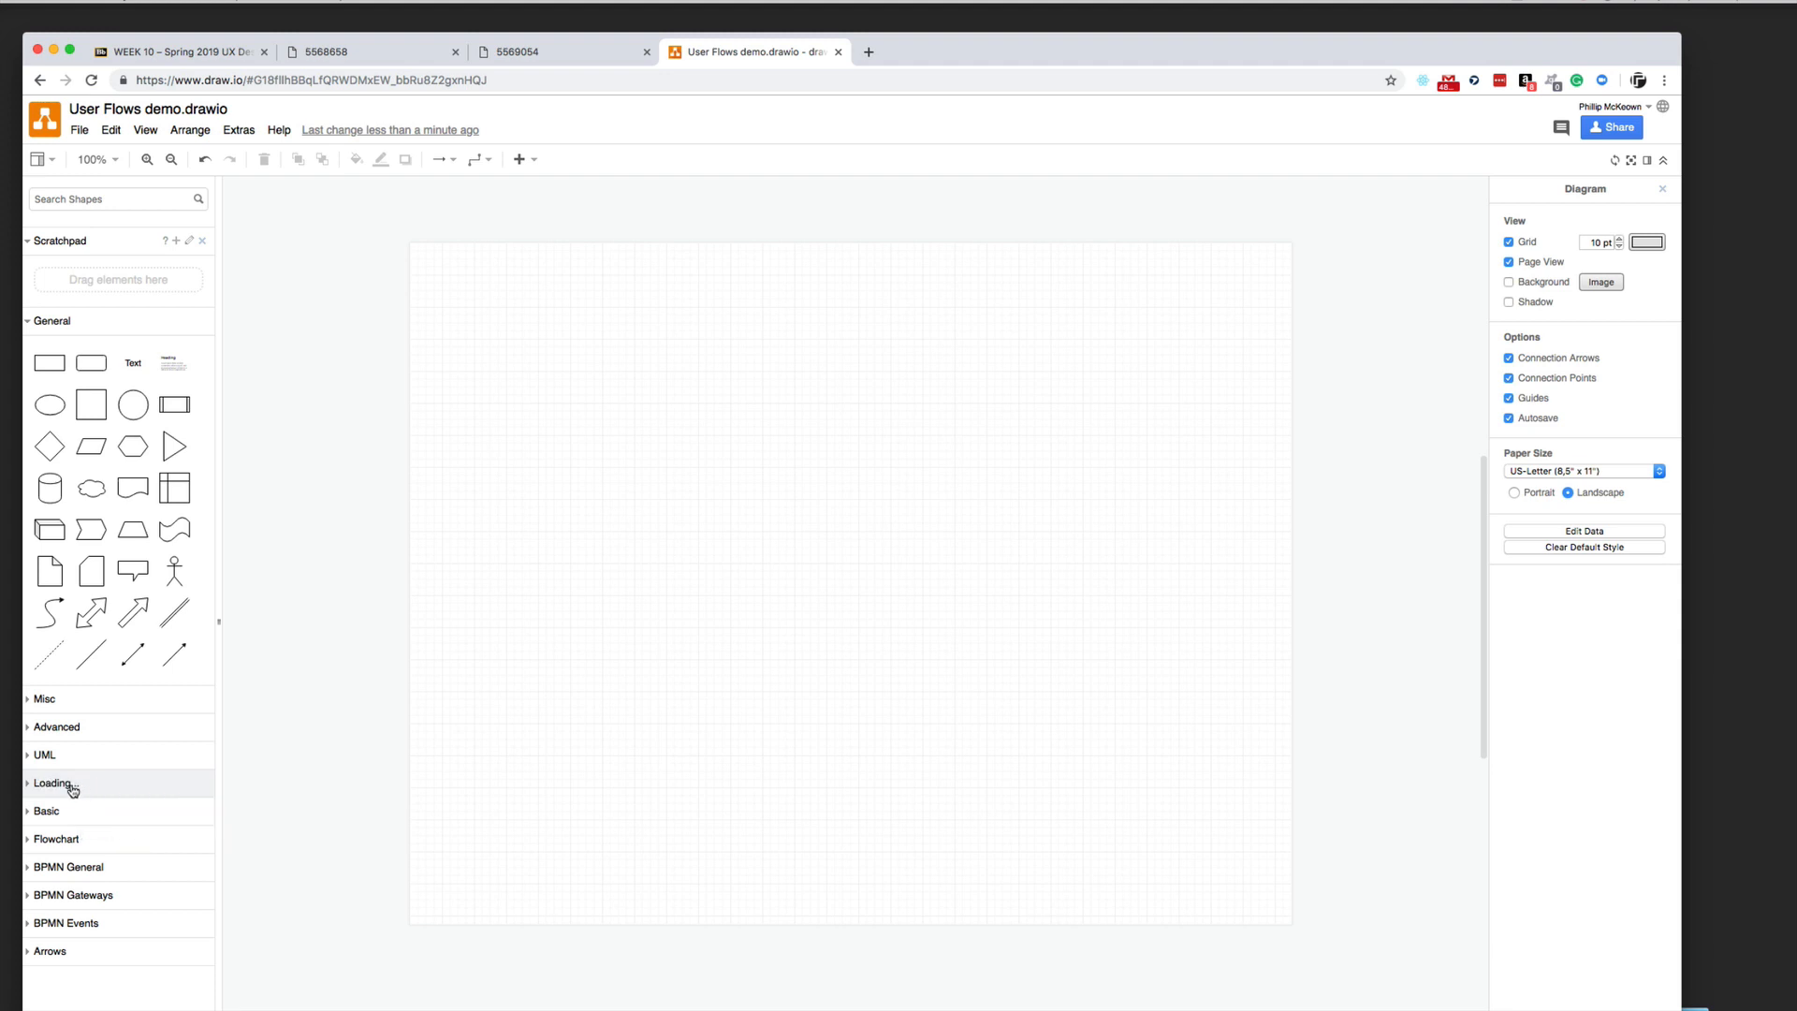
Examine the shapes in the Entity Relation library and collapse the library again
click(72, 785)
scroll(81, 798, down, 5)
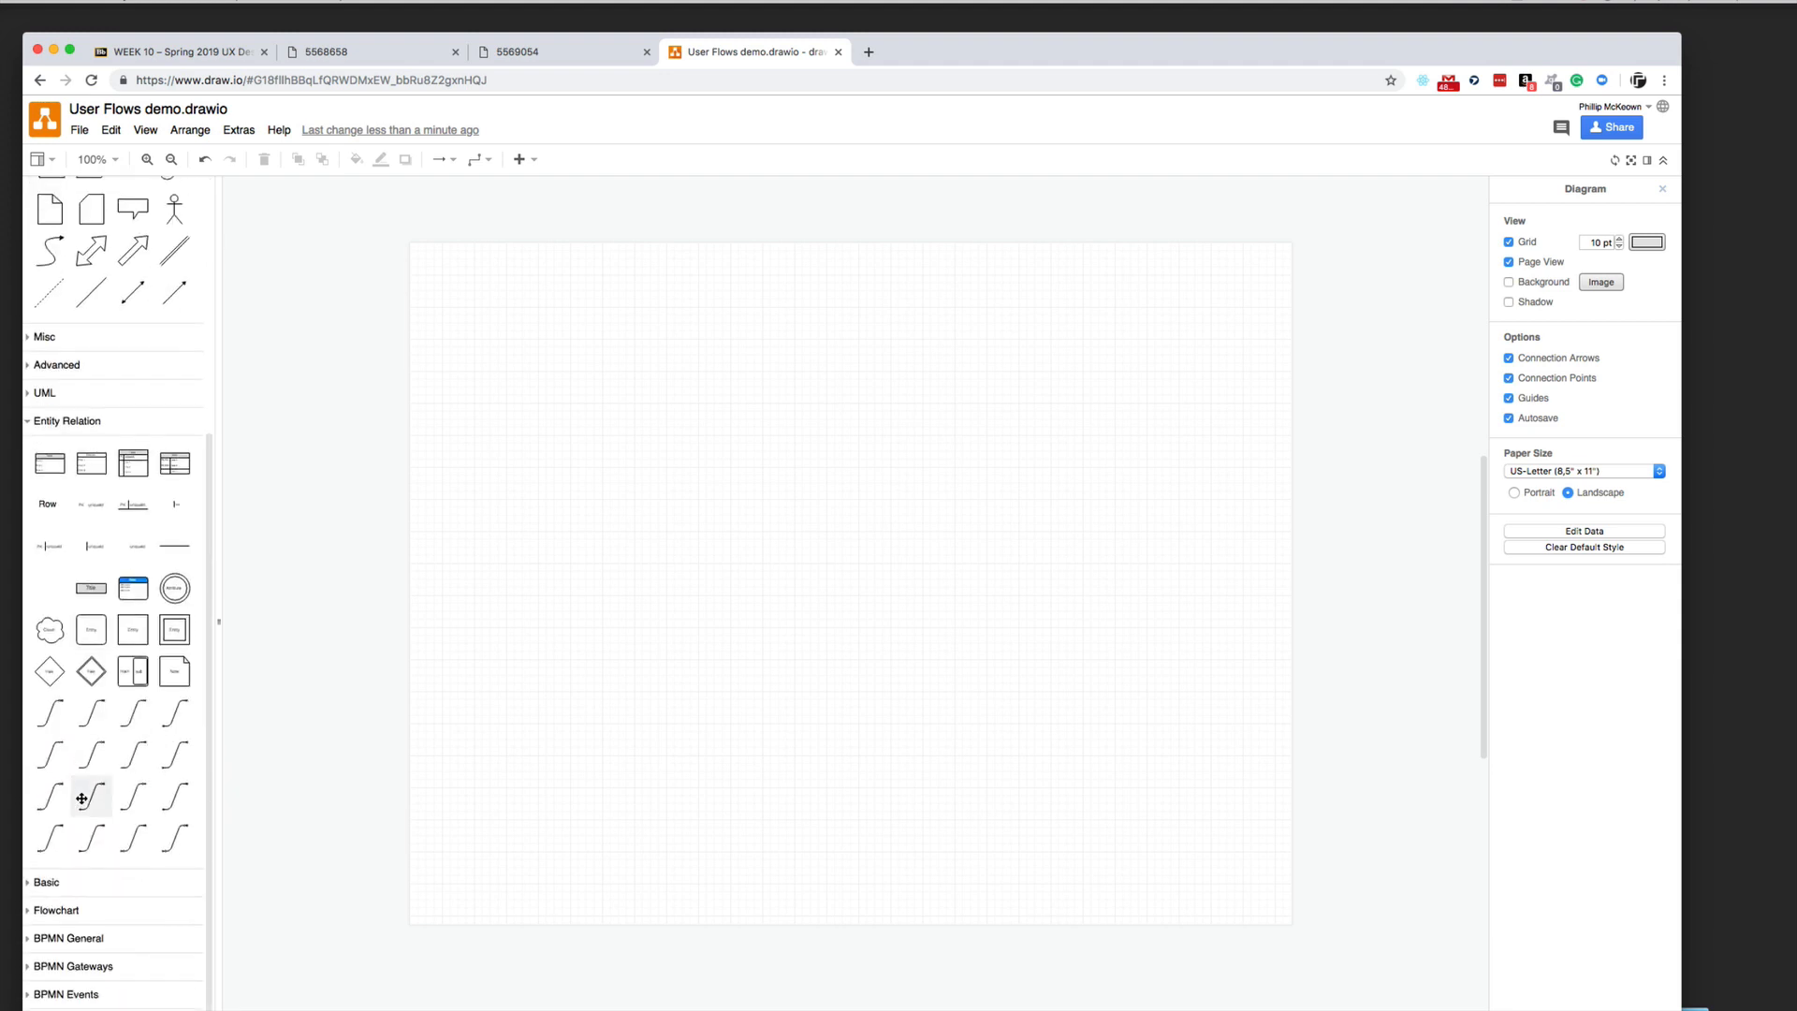
mouse_move(81, 798)
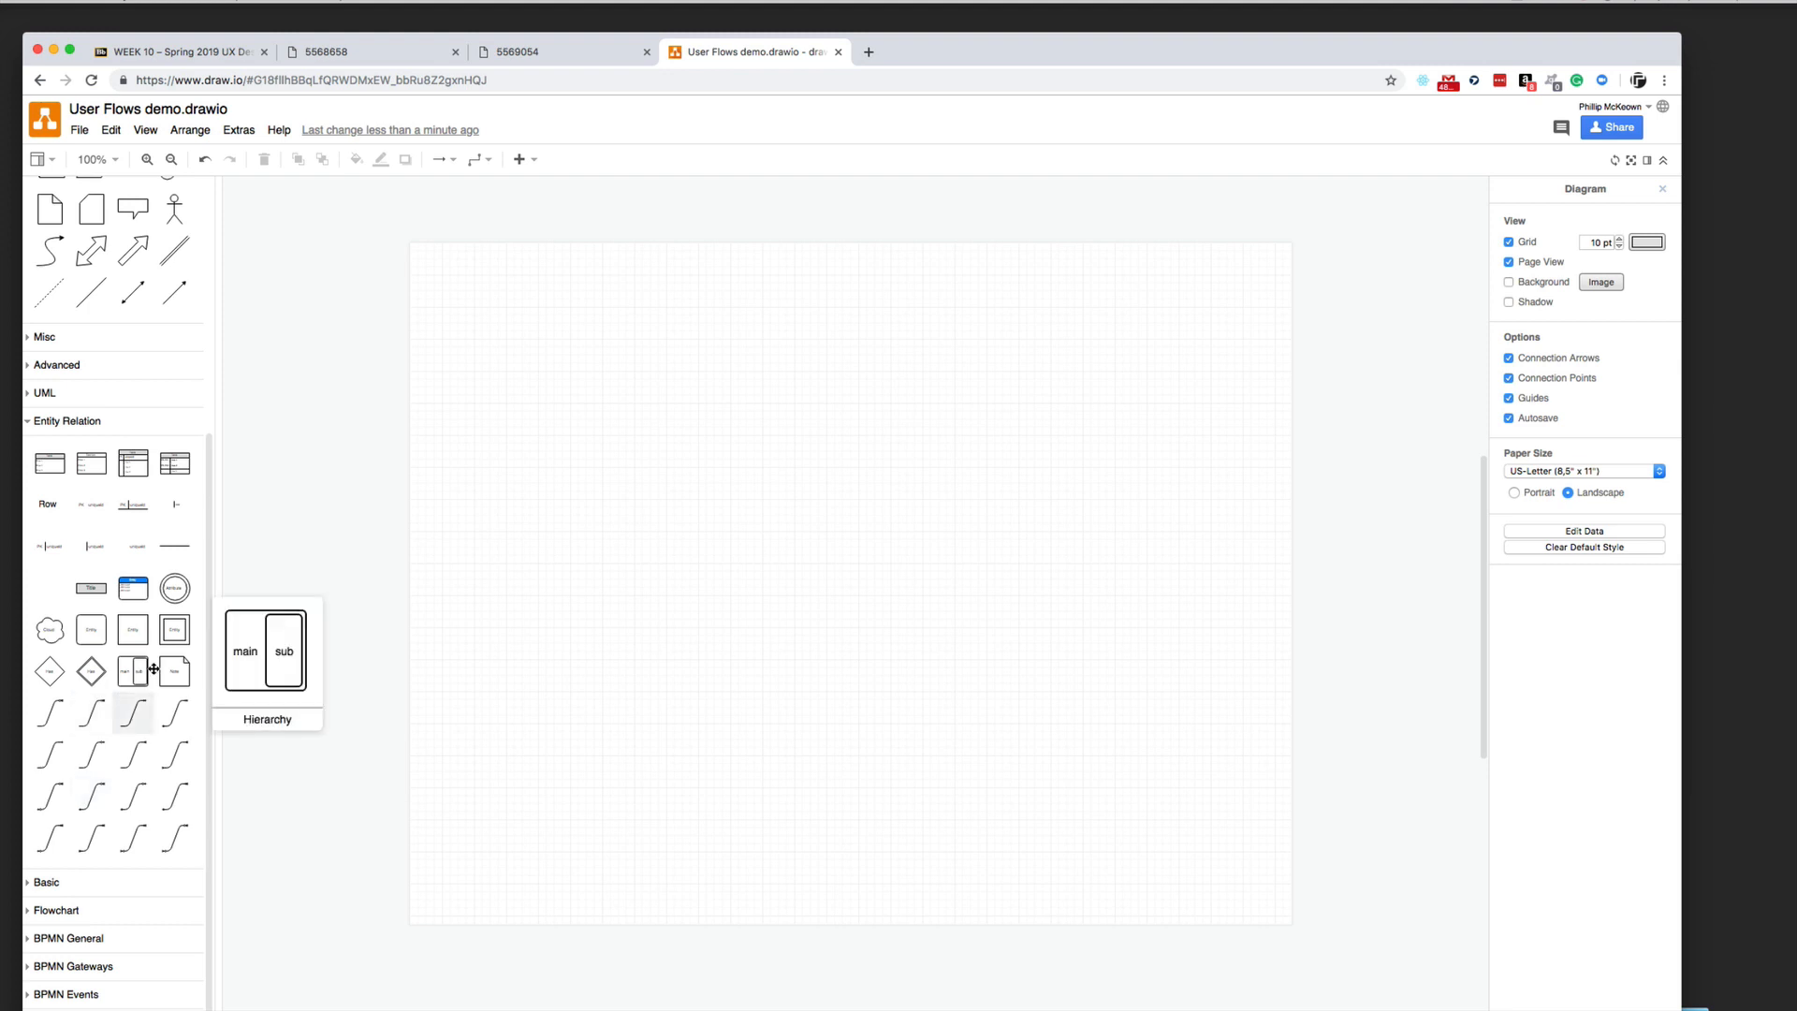
click(35, 421)
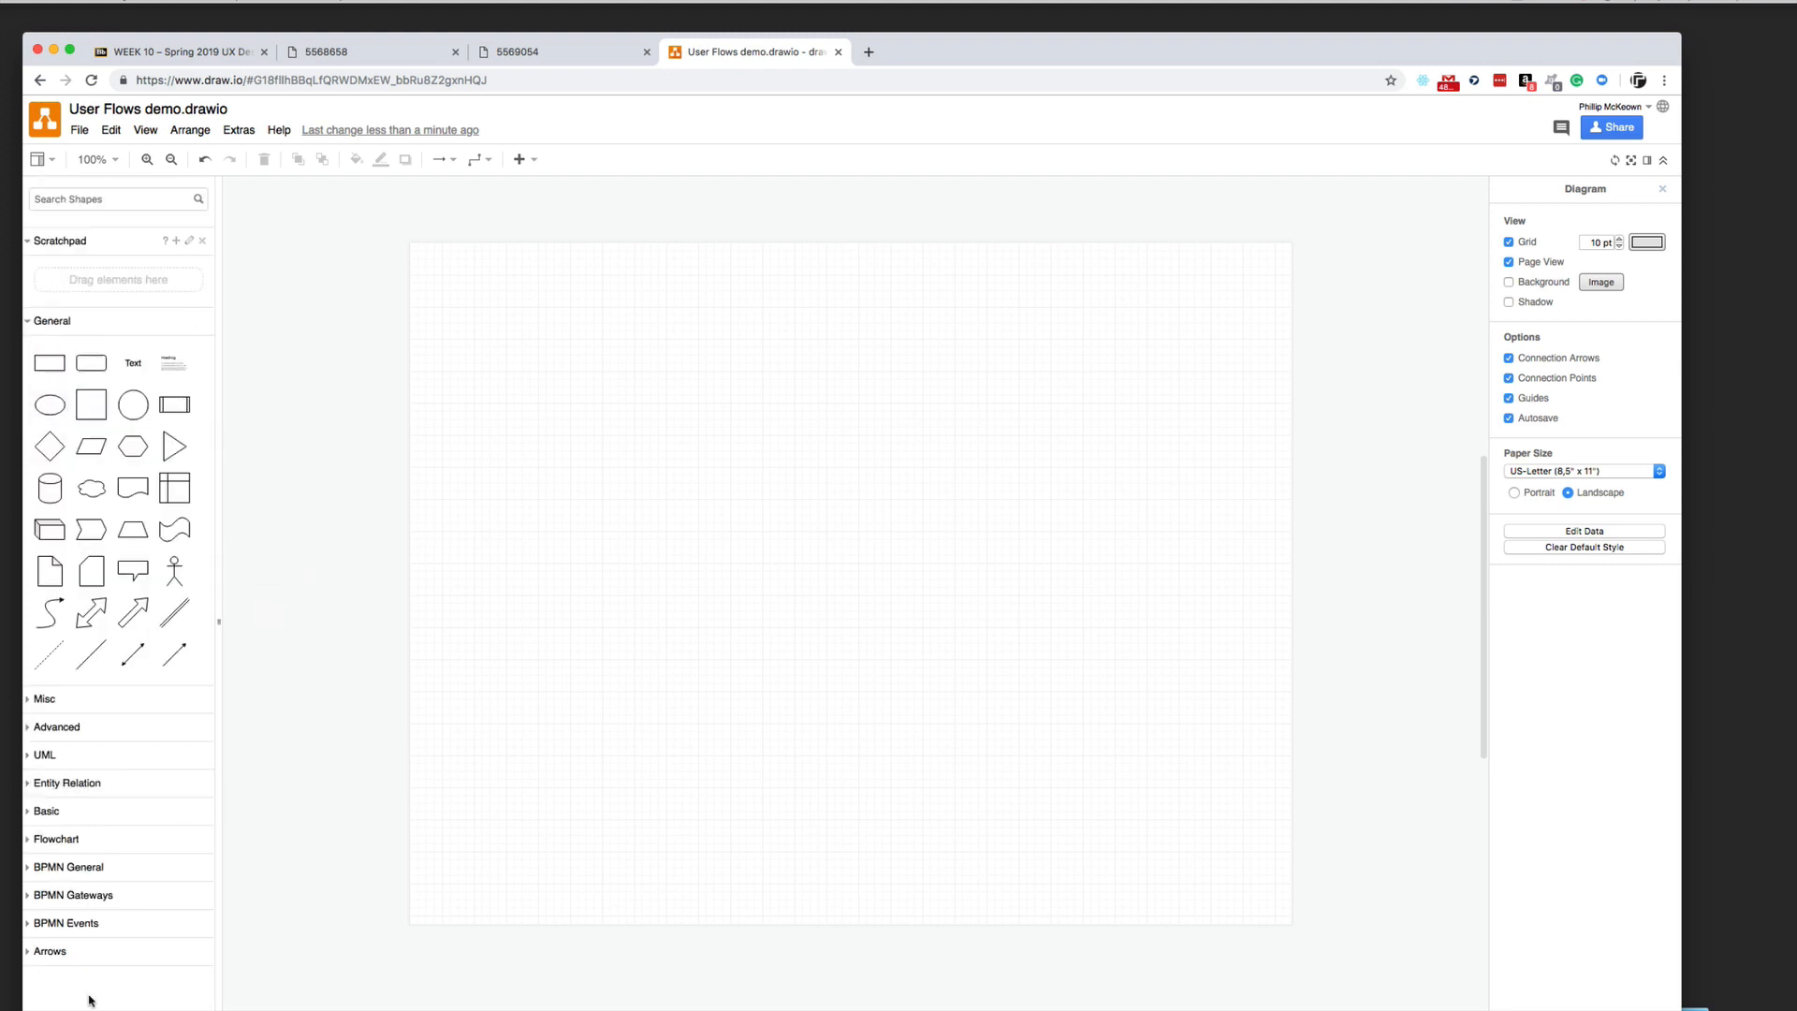
Examine the shapes in the Flowchart library and collapse the library again
click(66, 841)
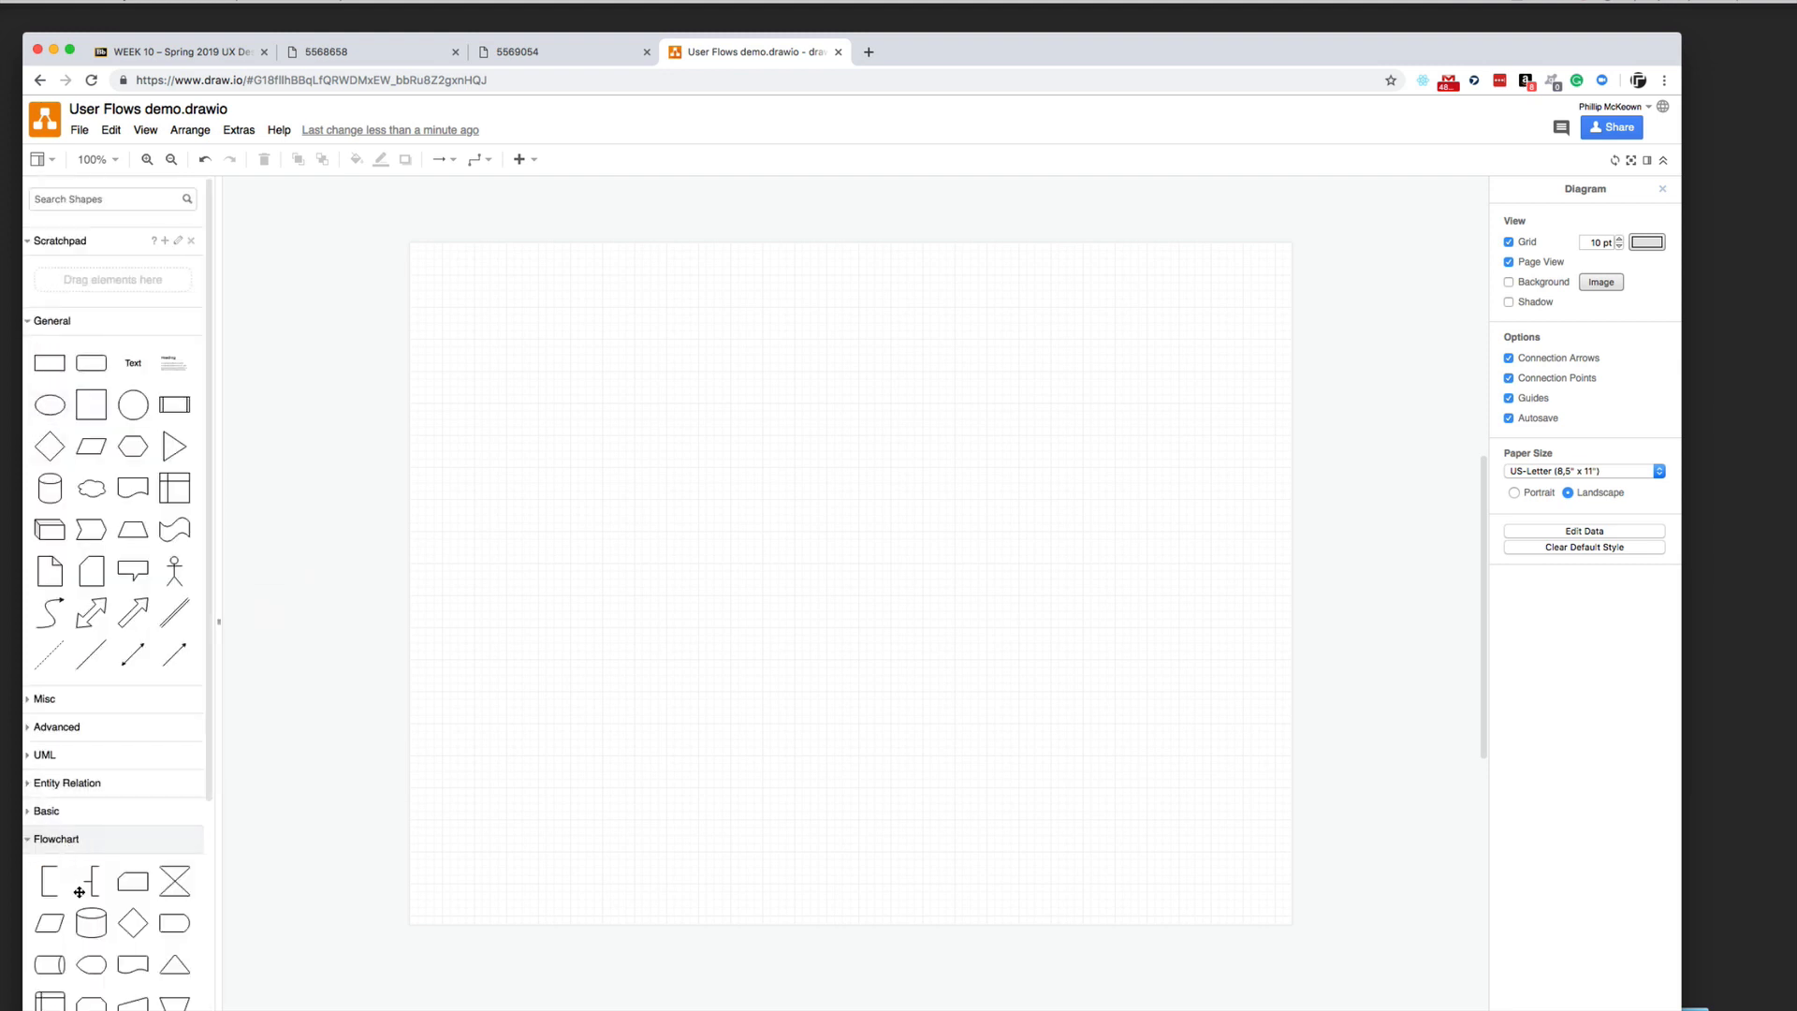
scroll(88, 899, down, 5)
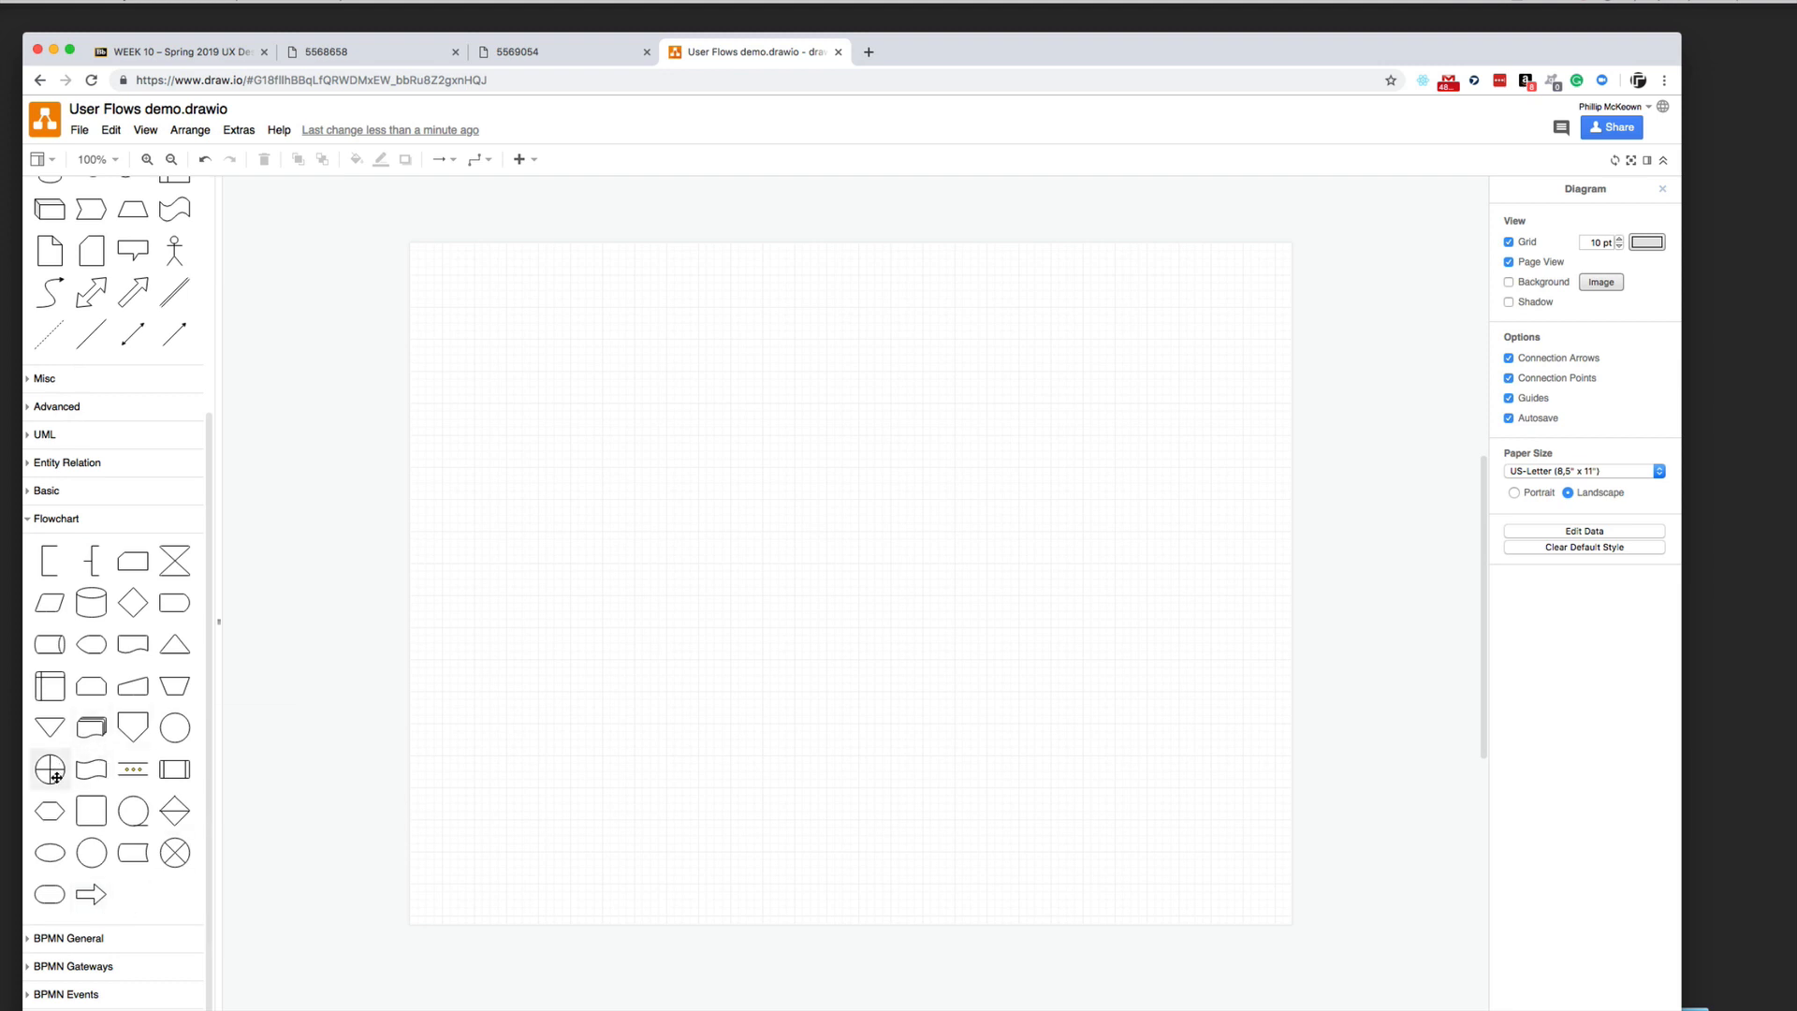
scroll(52, 784, up, 1)
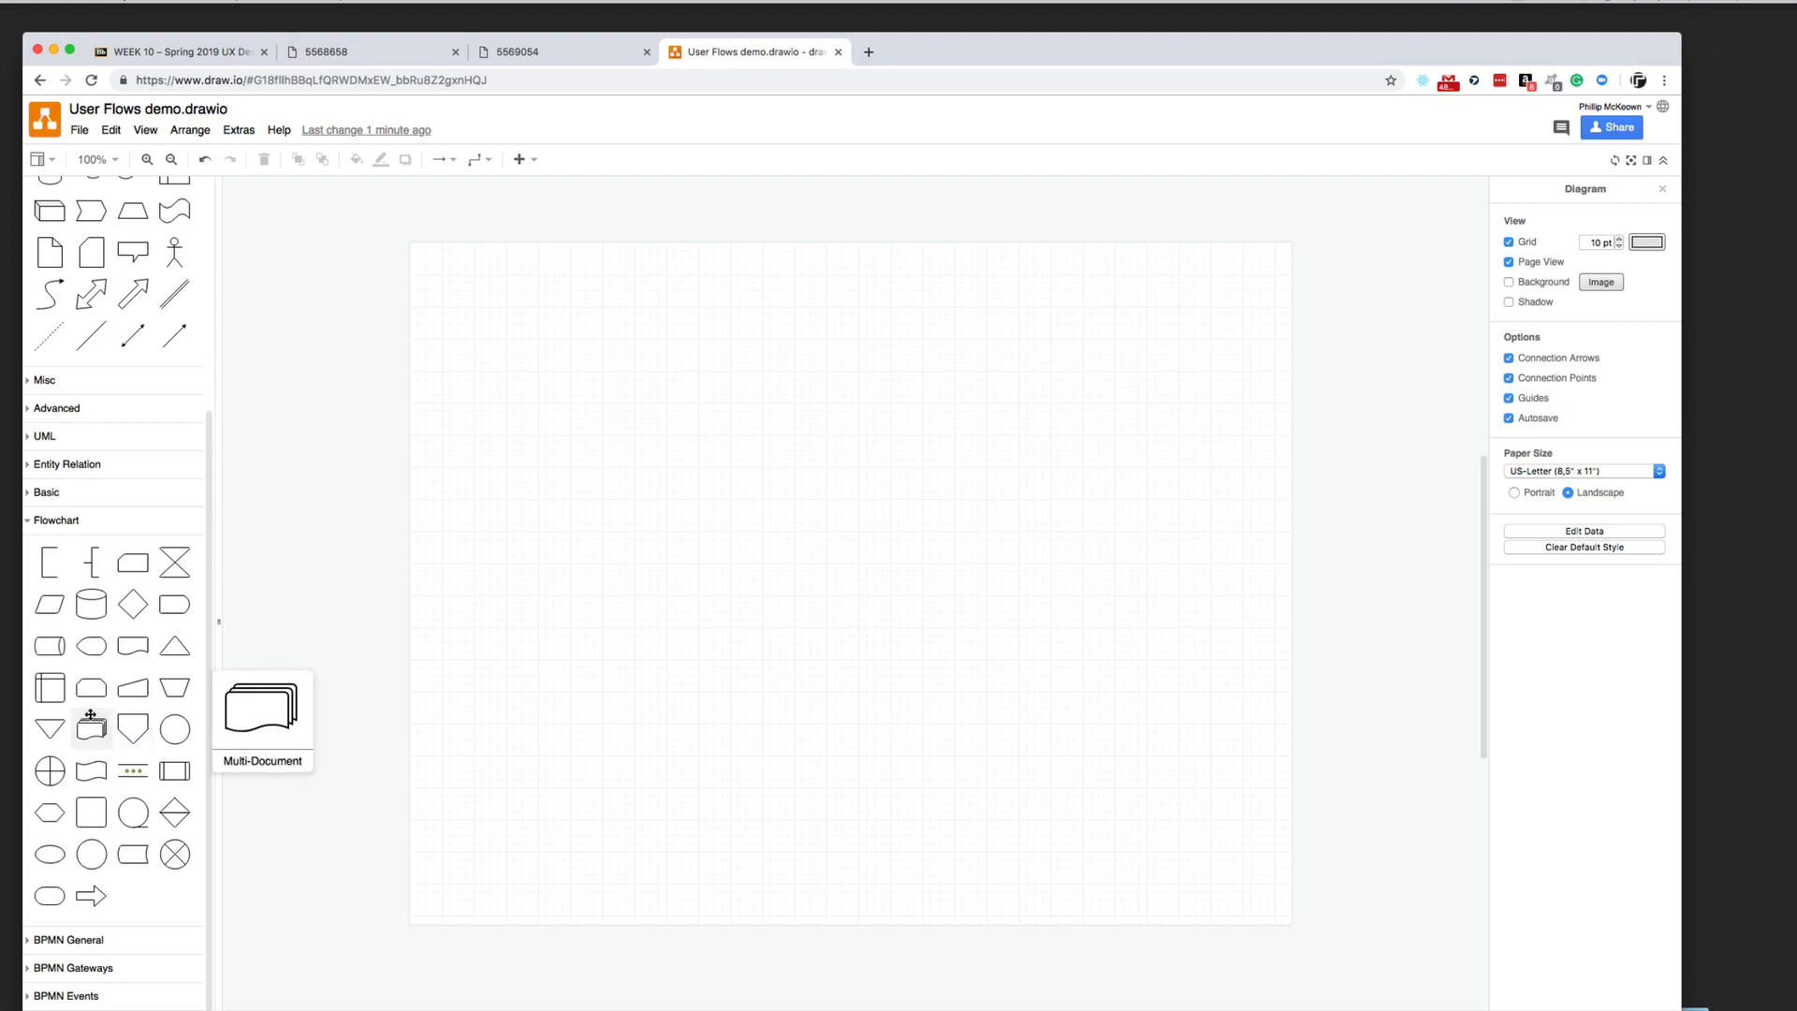
click(38, 522)
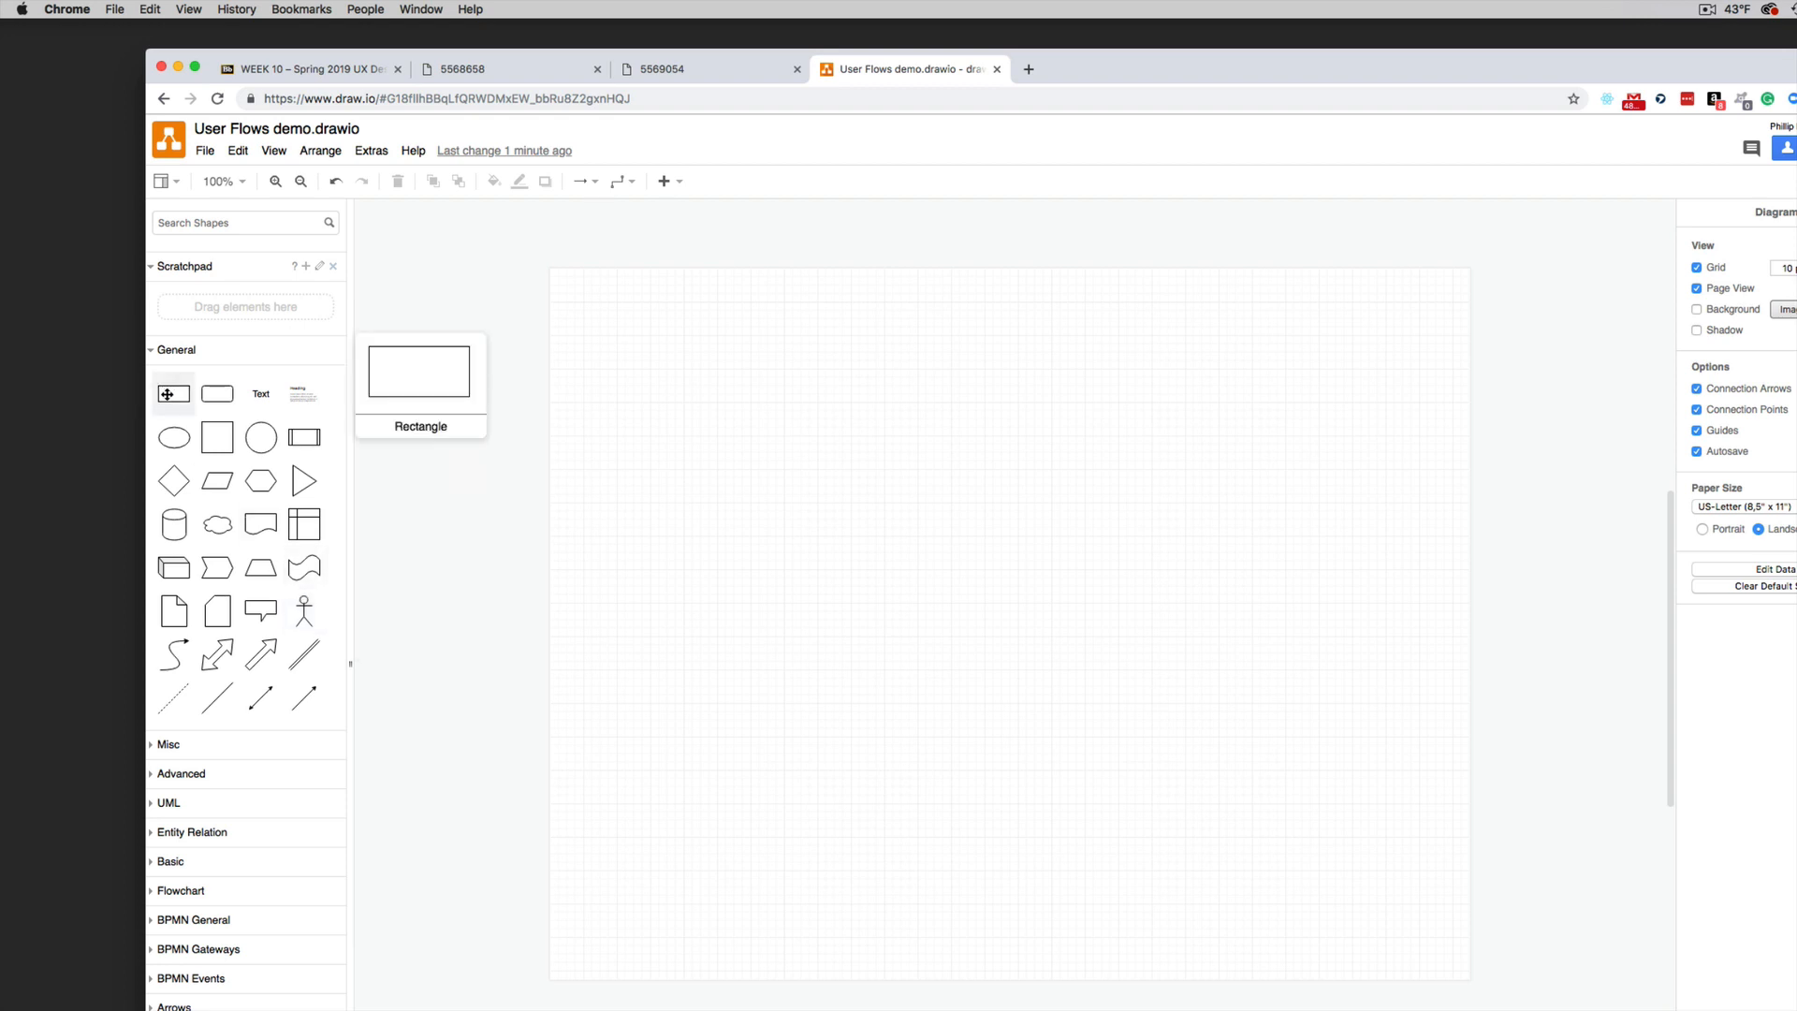
Place a Rectangle from the General library near the page's upper-left corner and label it "Loading/Splash"
drag(174, 395, 674, 335)
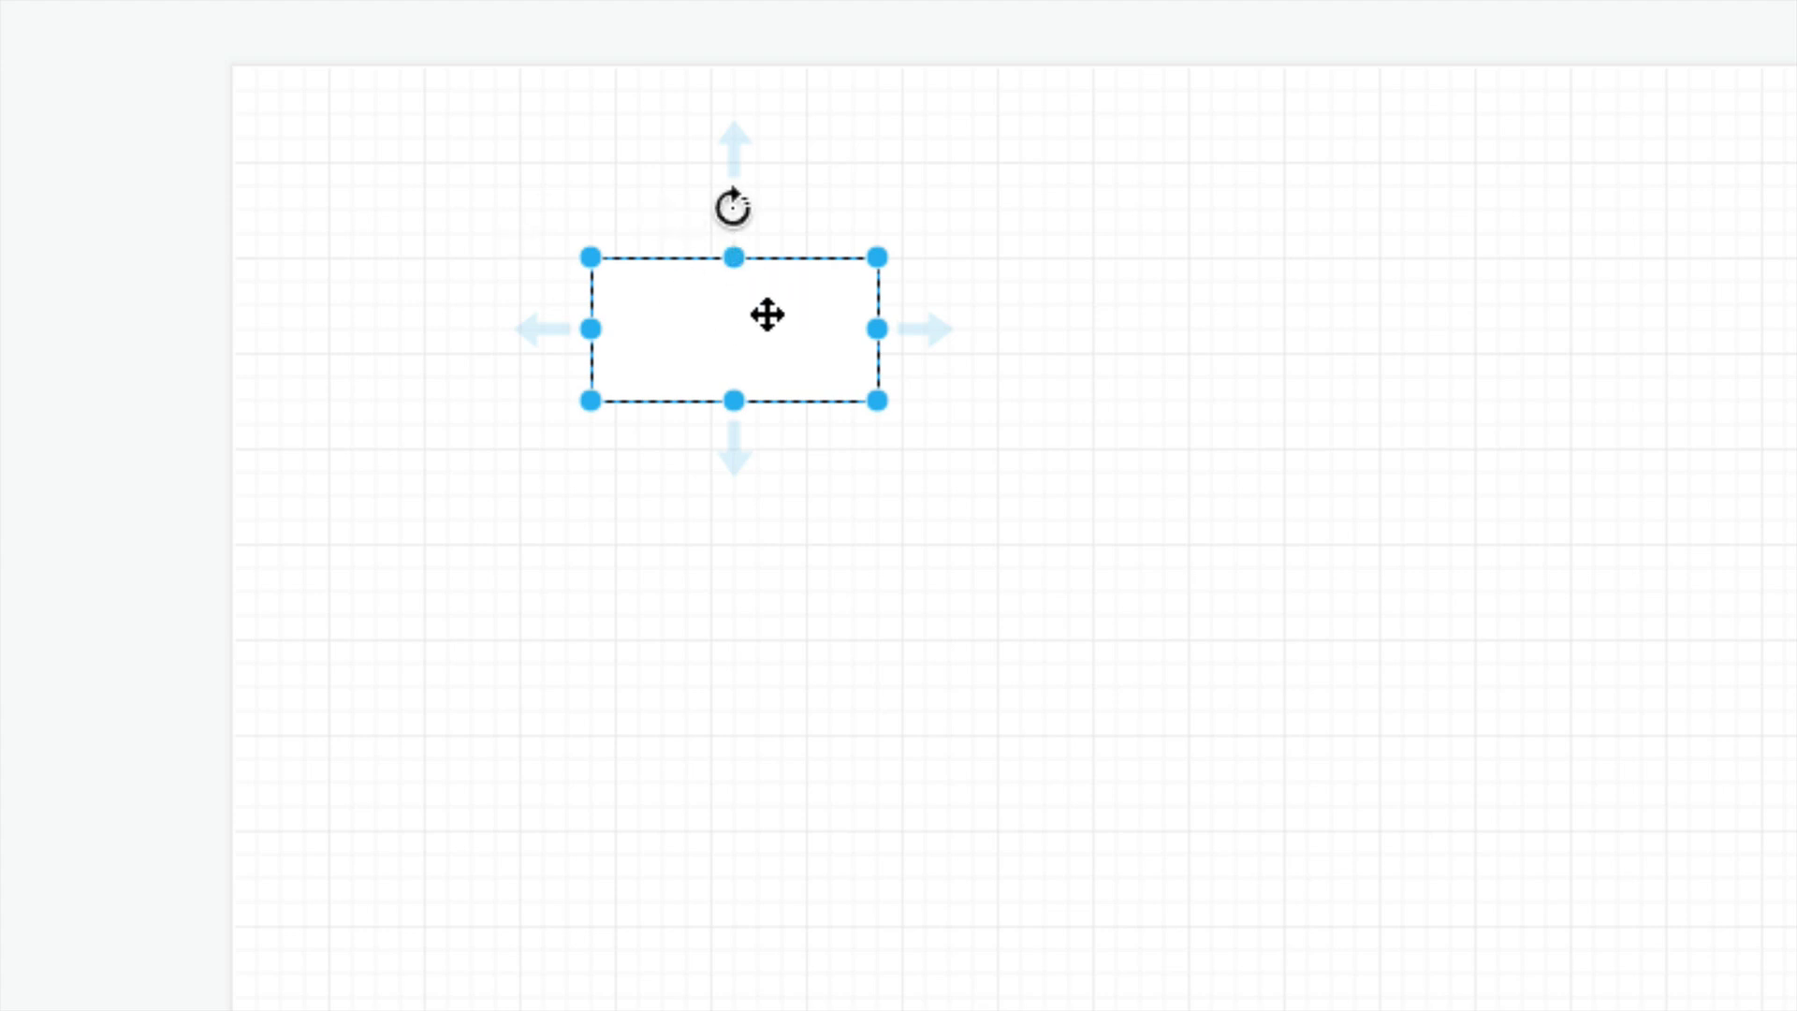
double_click(712, 328)
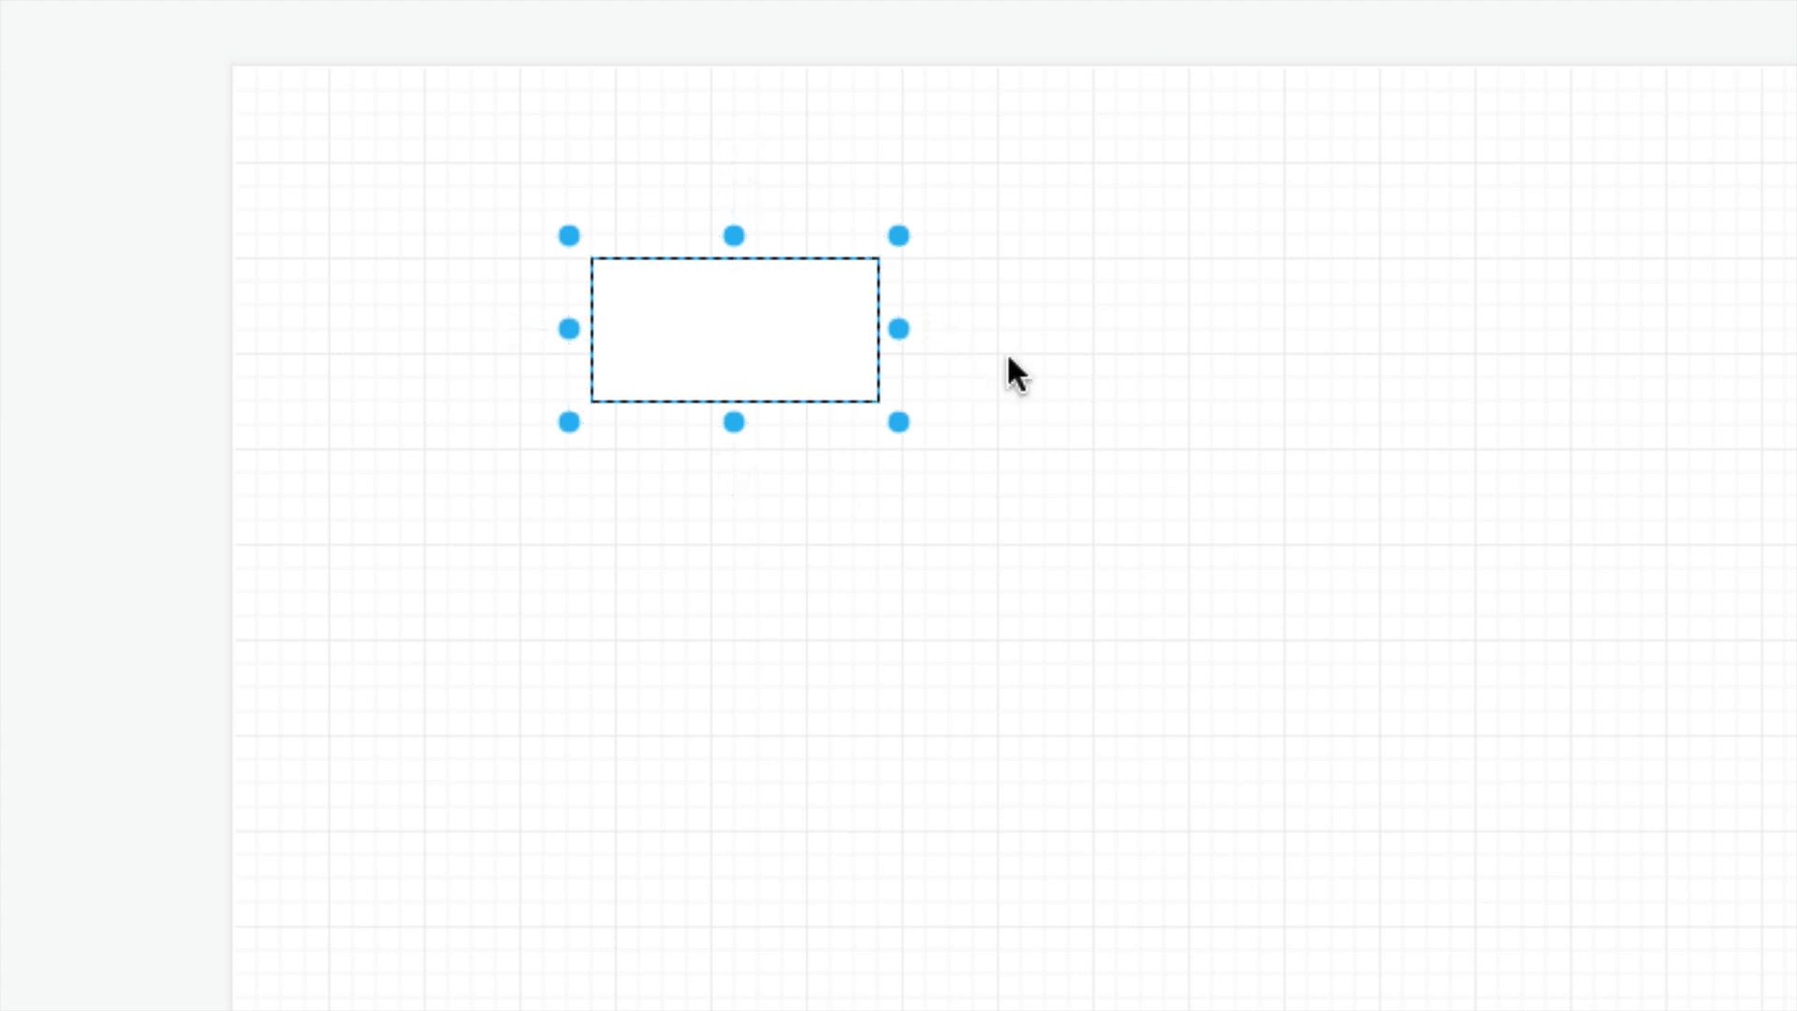
text(Loading/Splash)
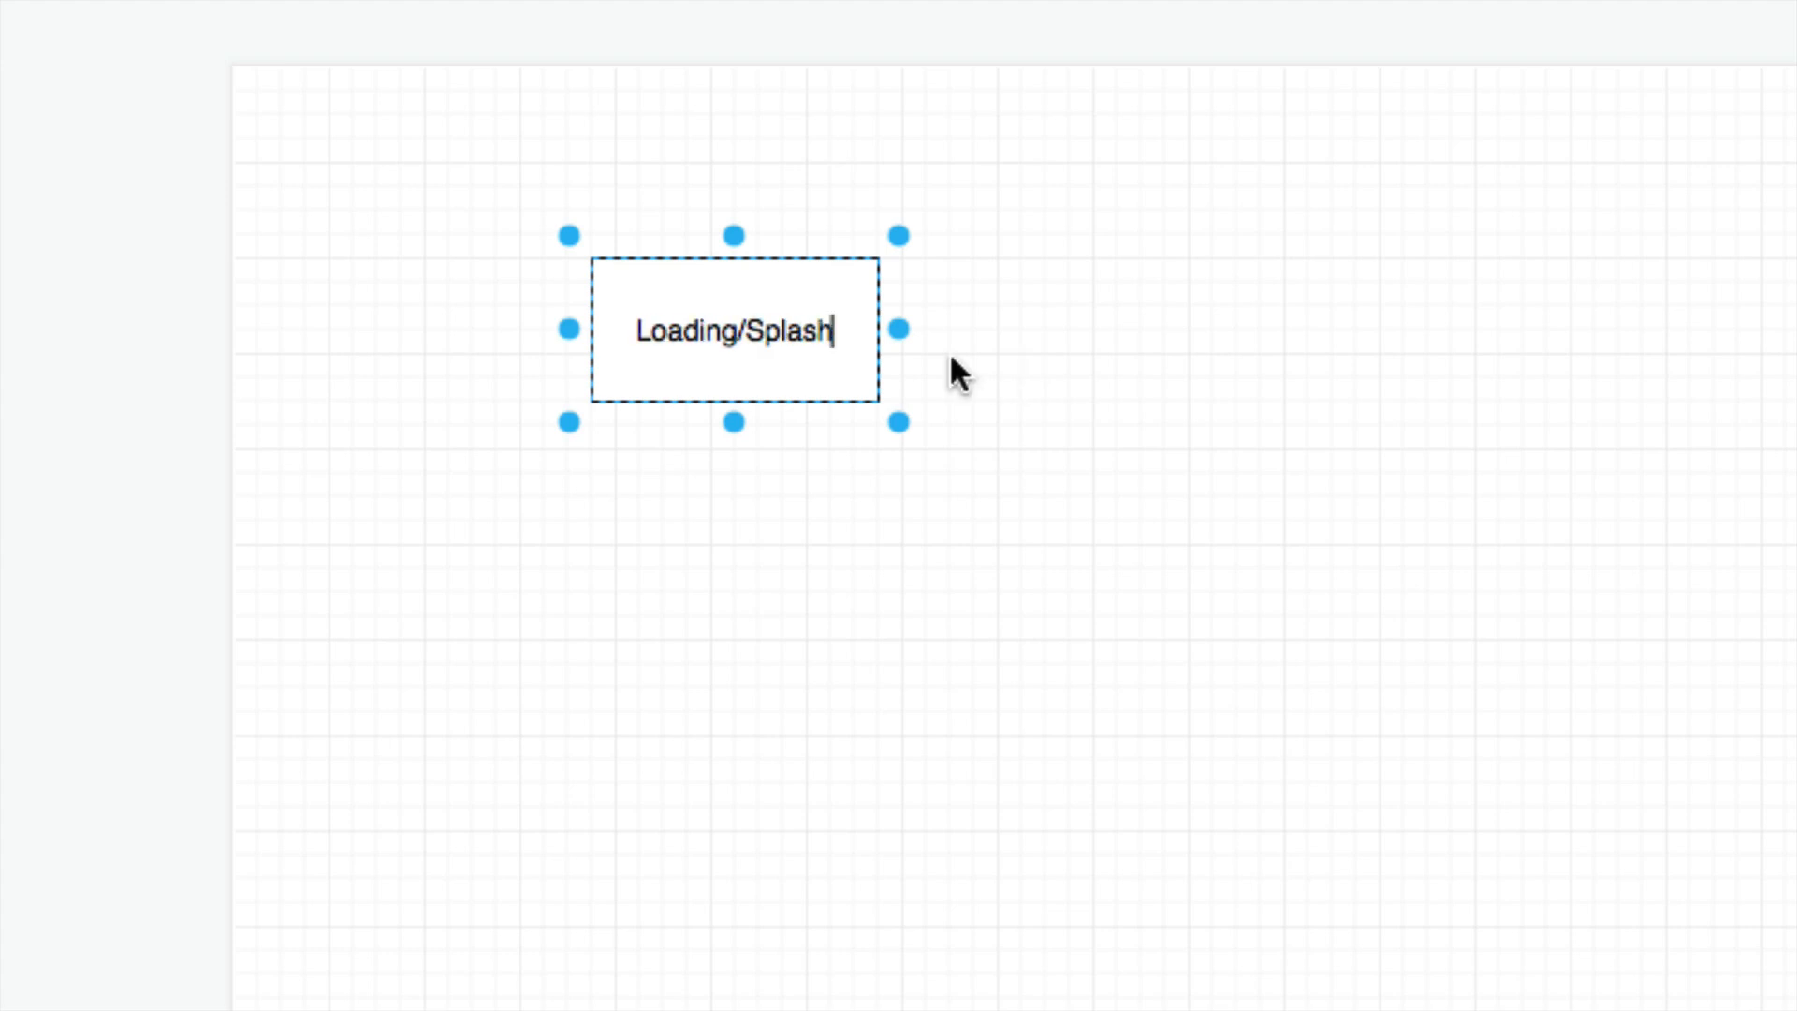
key(Escape)
click(991, 382)
click(750, 364)
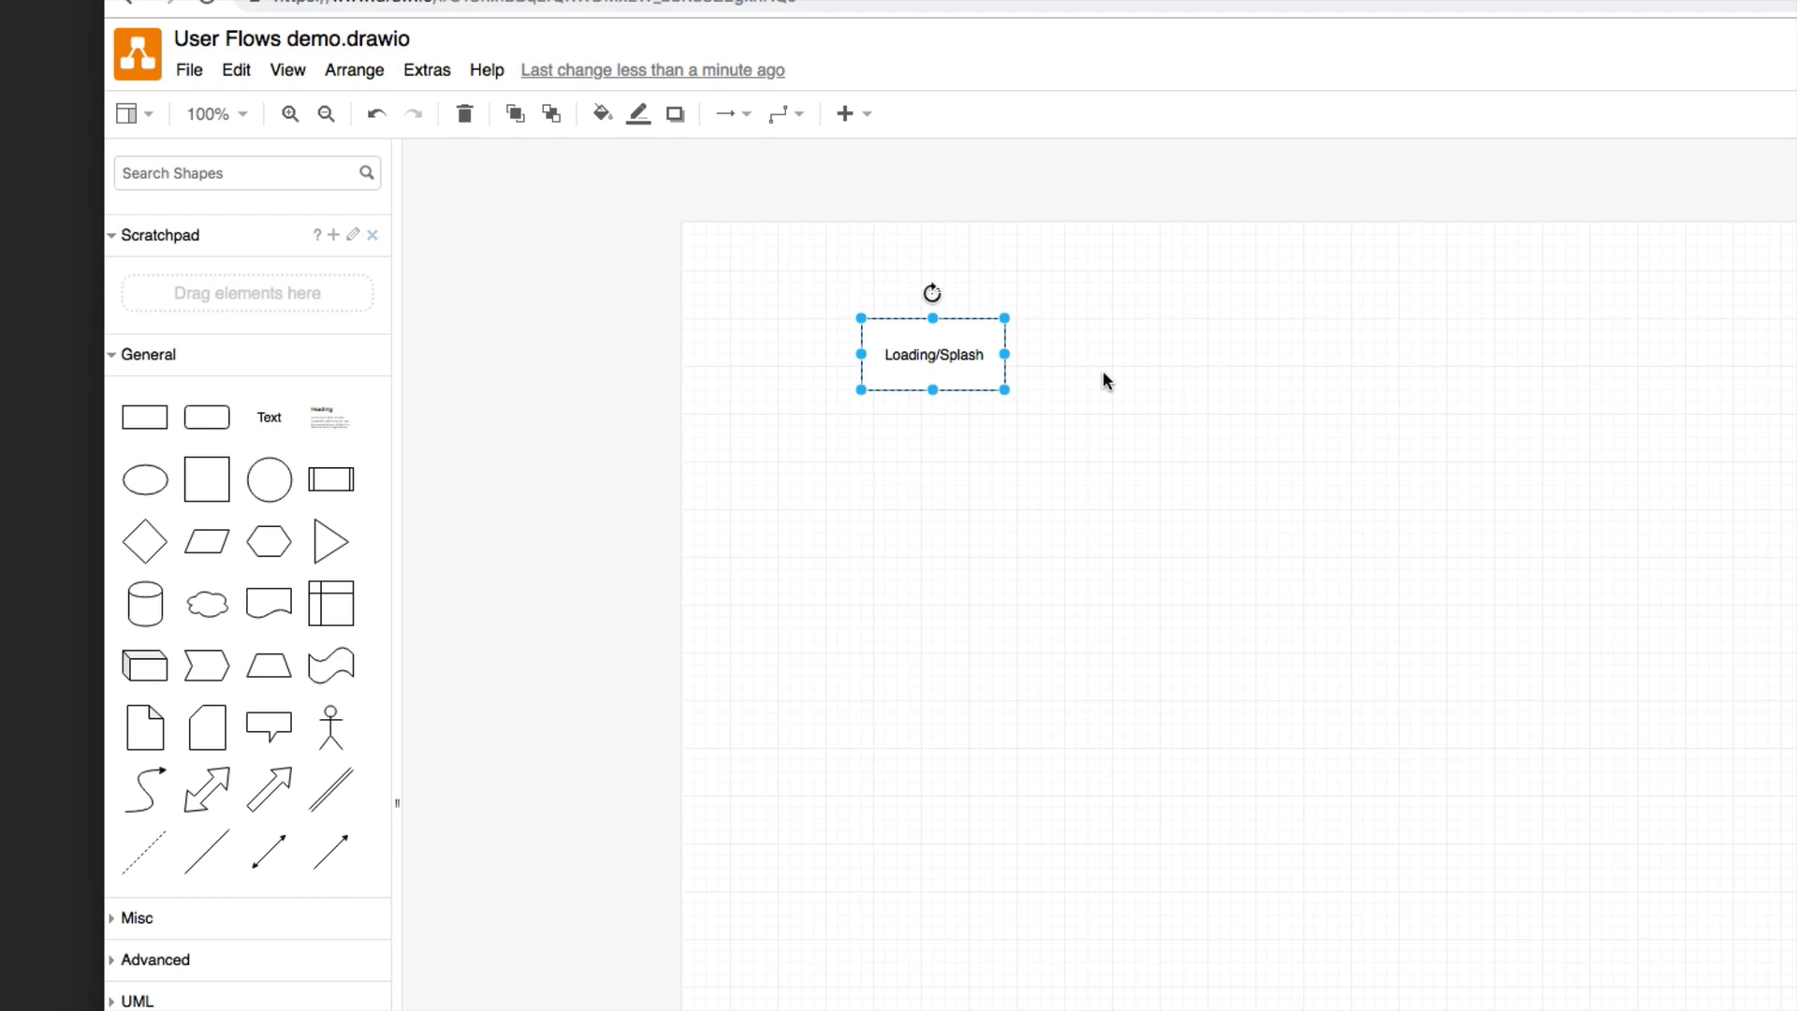
Place a Textbox shape with heading and paragraph just right of the Loading/Splash rectangle, keeping its placeholder text
mouse_move(309, 417)
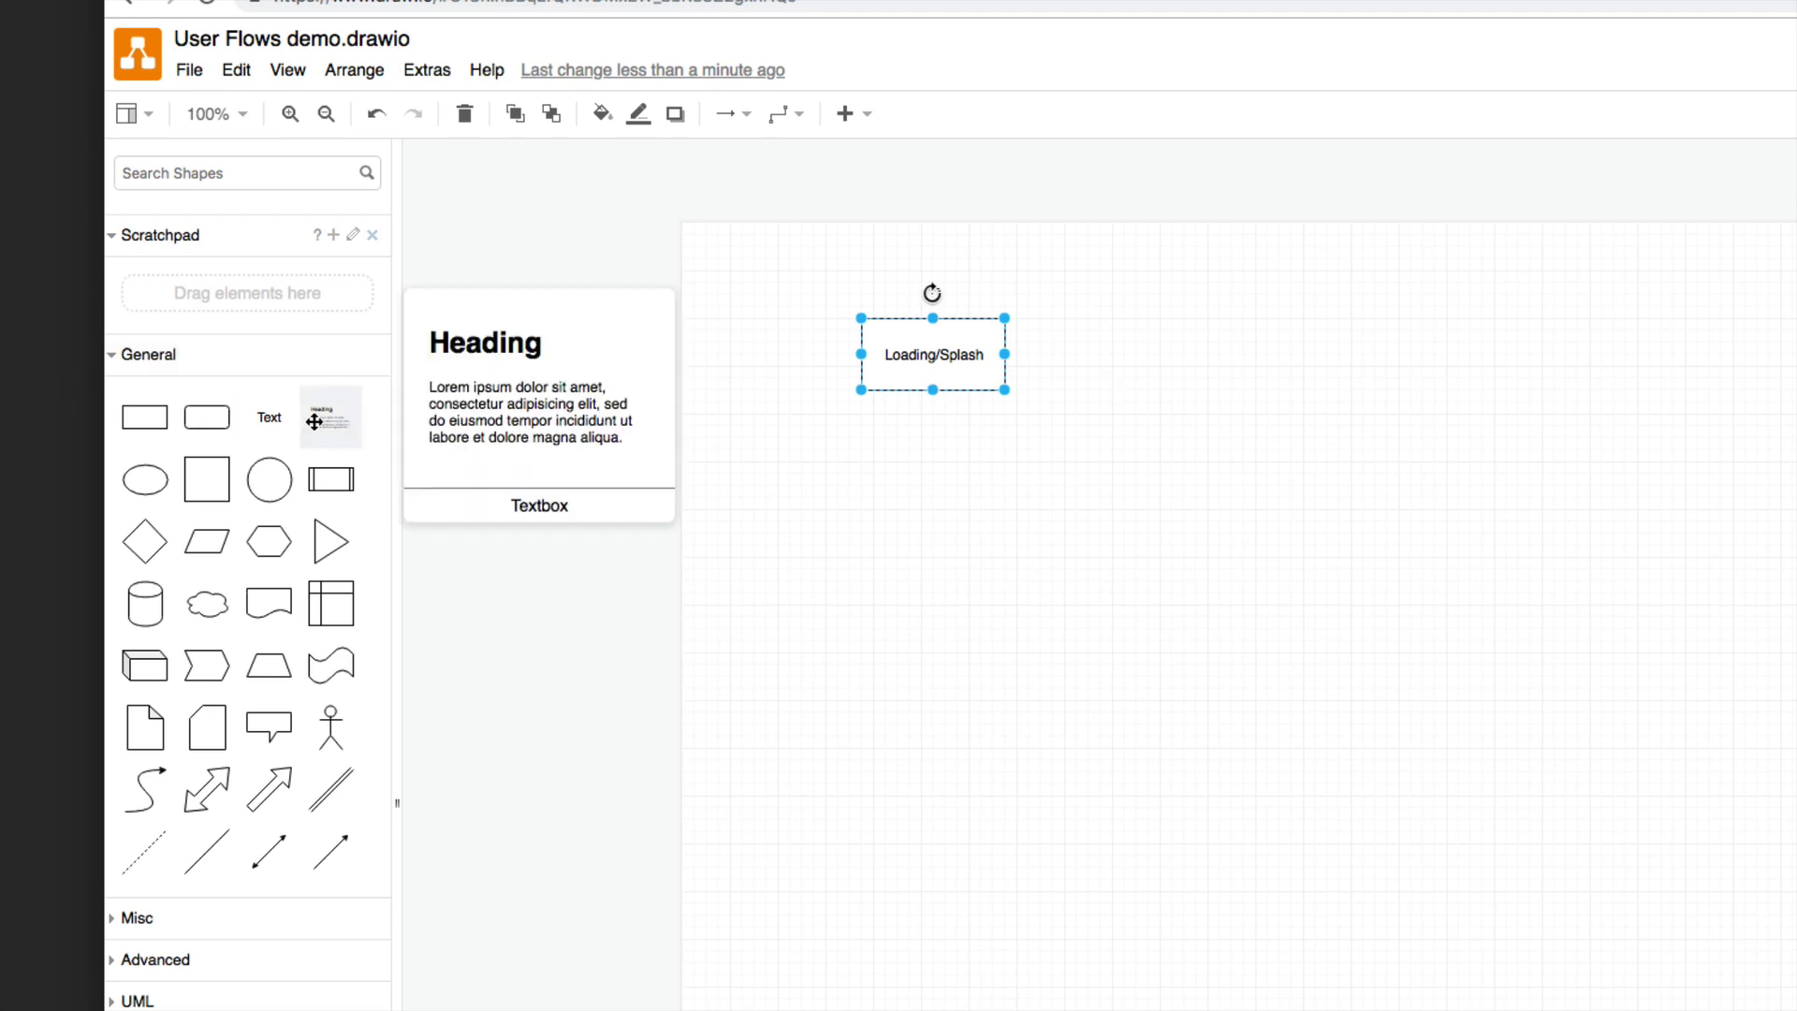
drag(314, 421, 1081, 290)
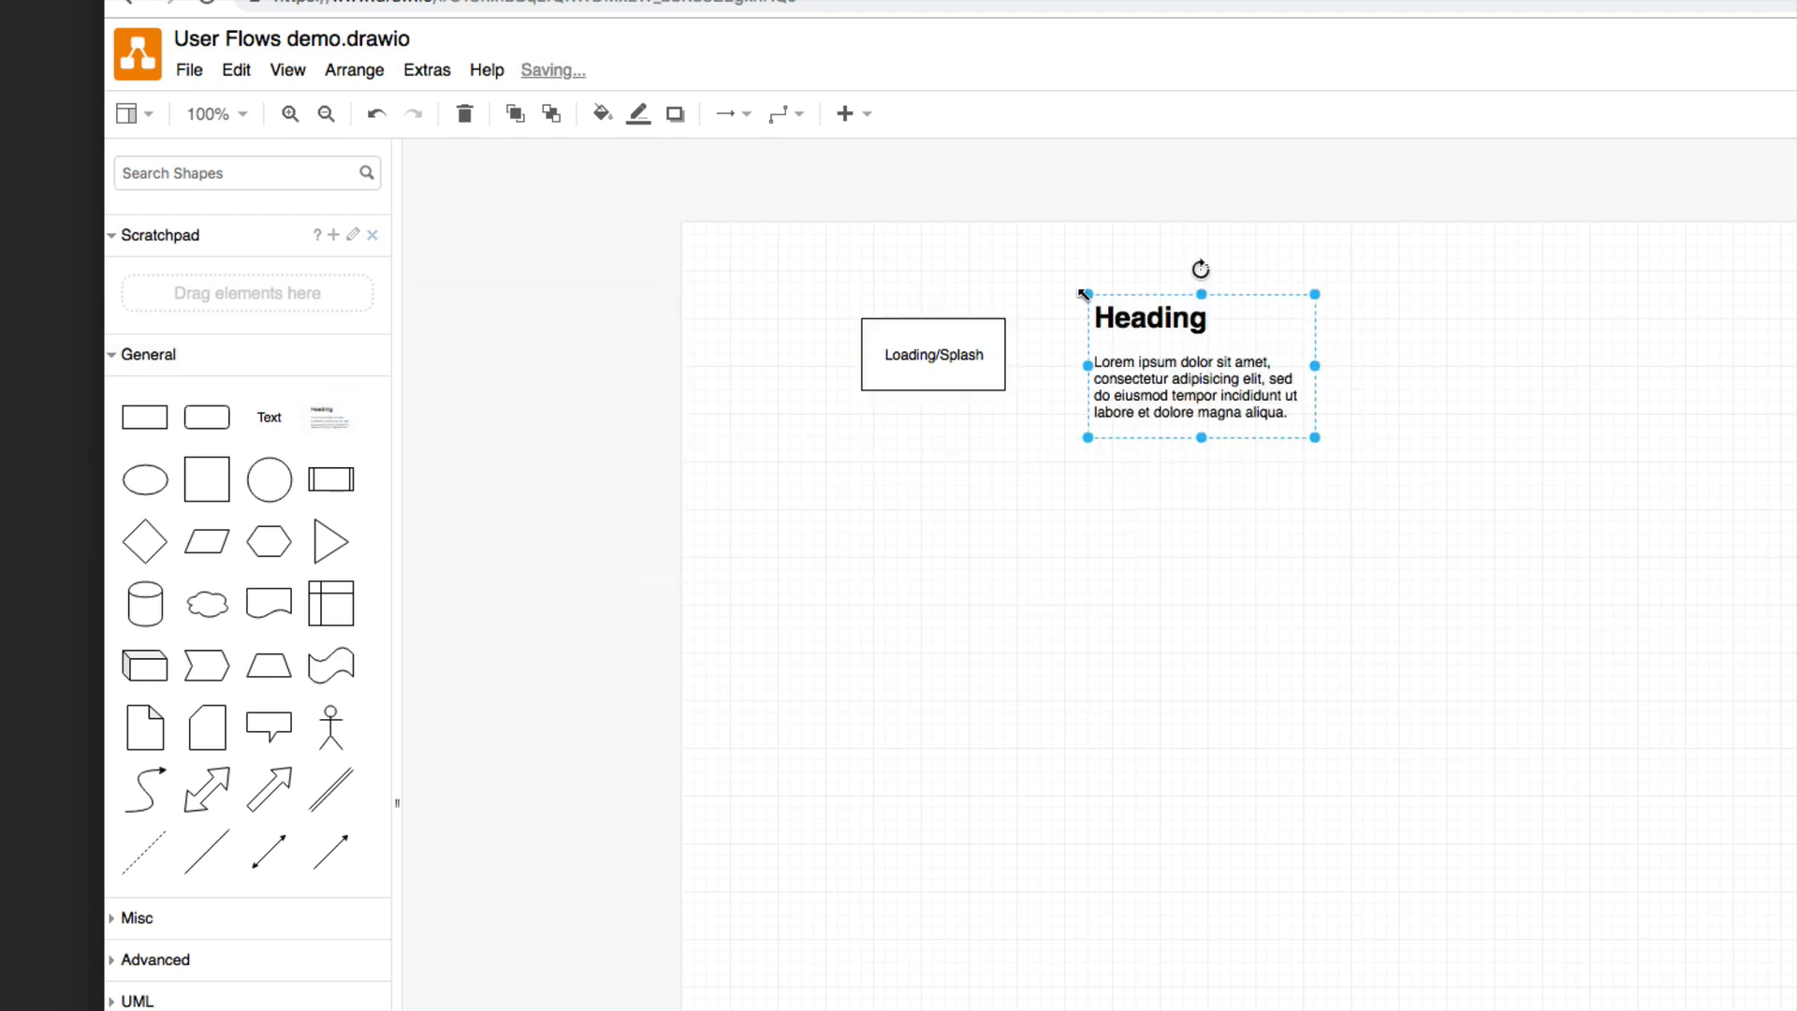
double_click(1206, 319)
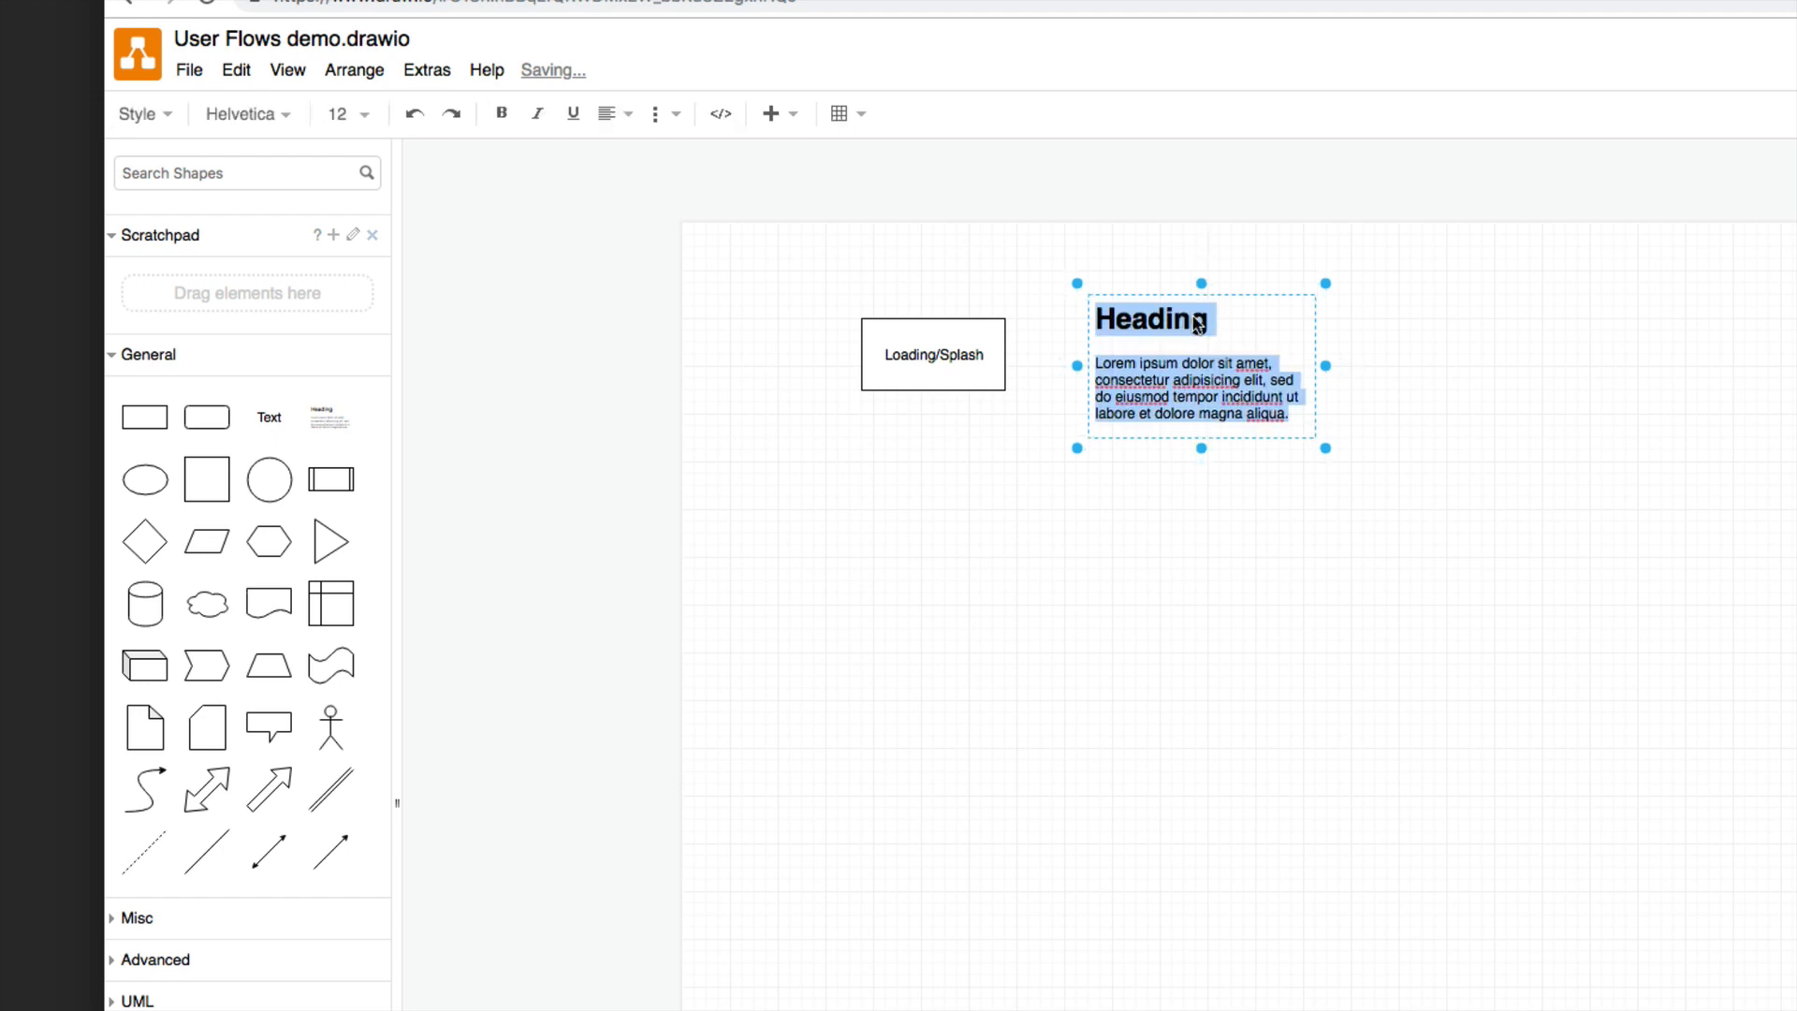
click(1210, 323)
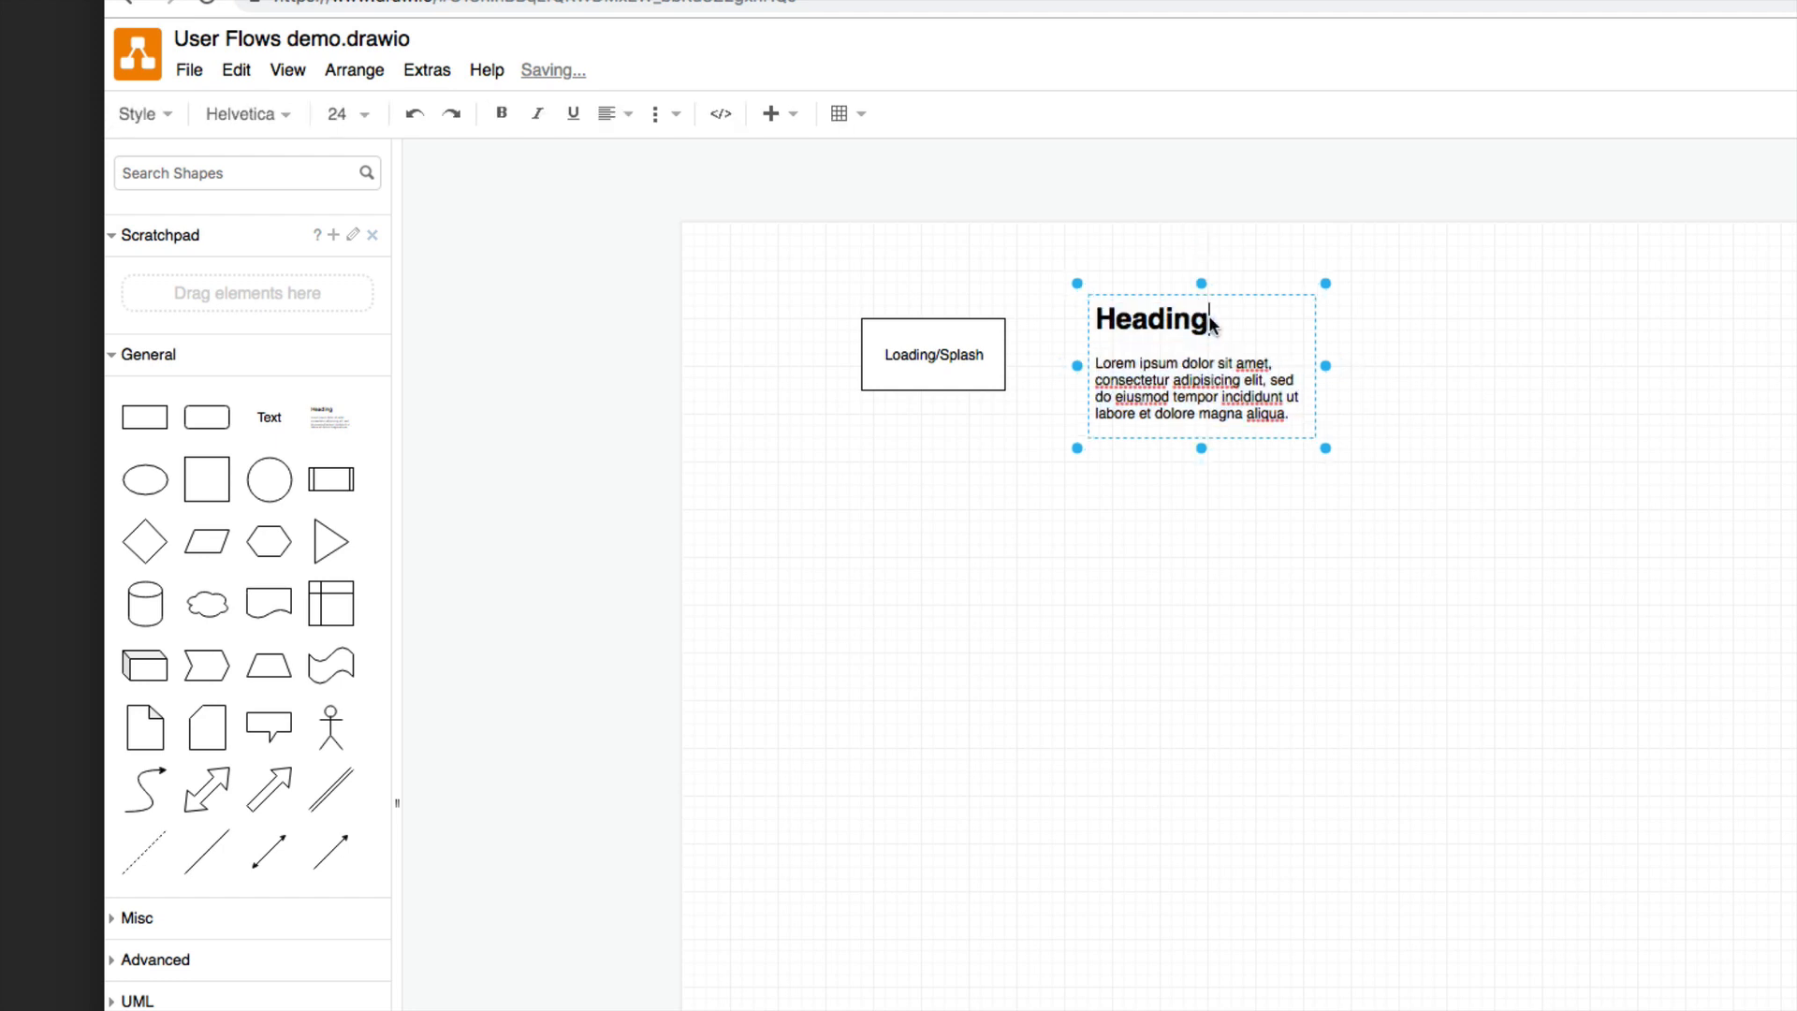
click(943, 505)
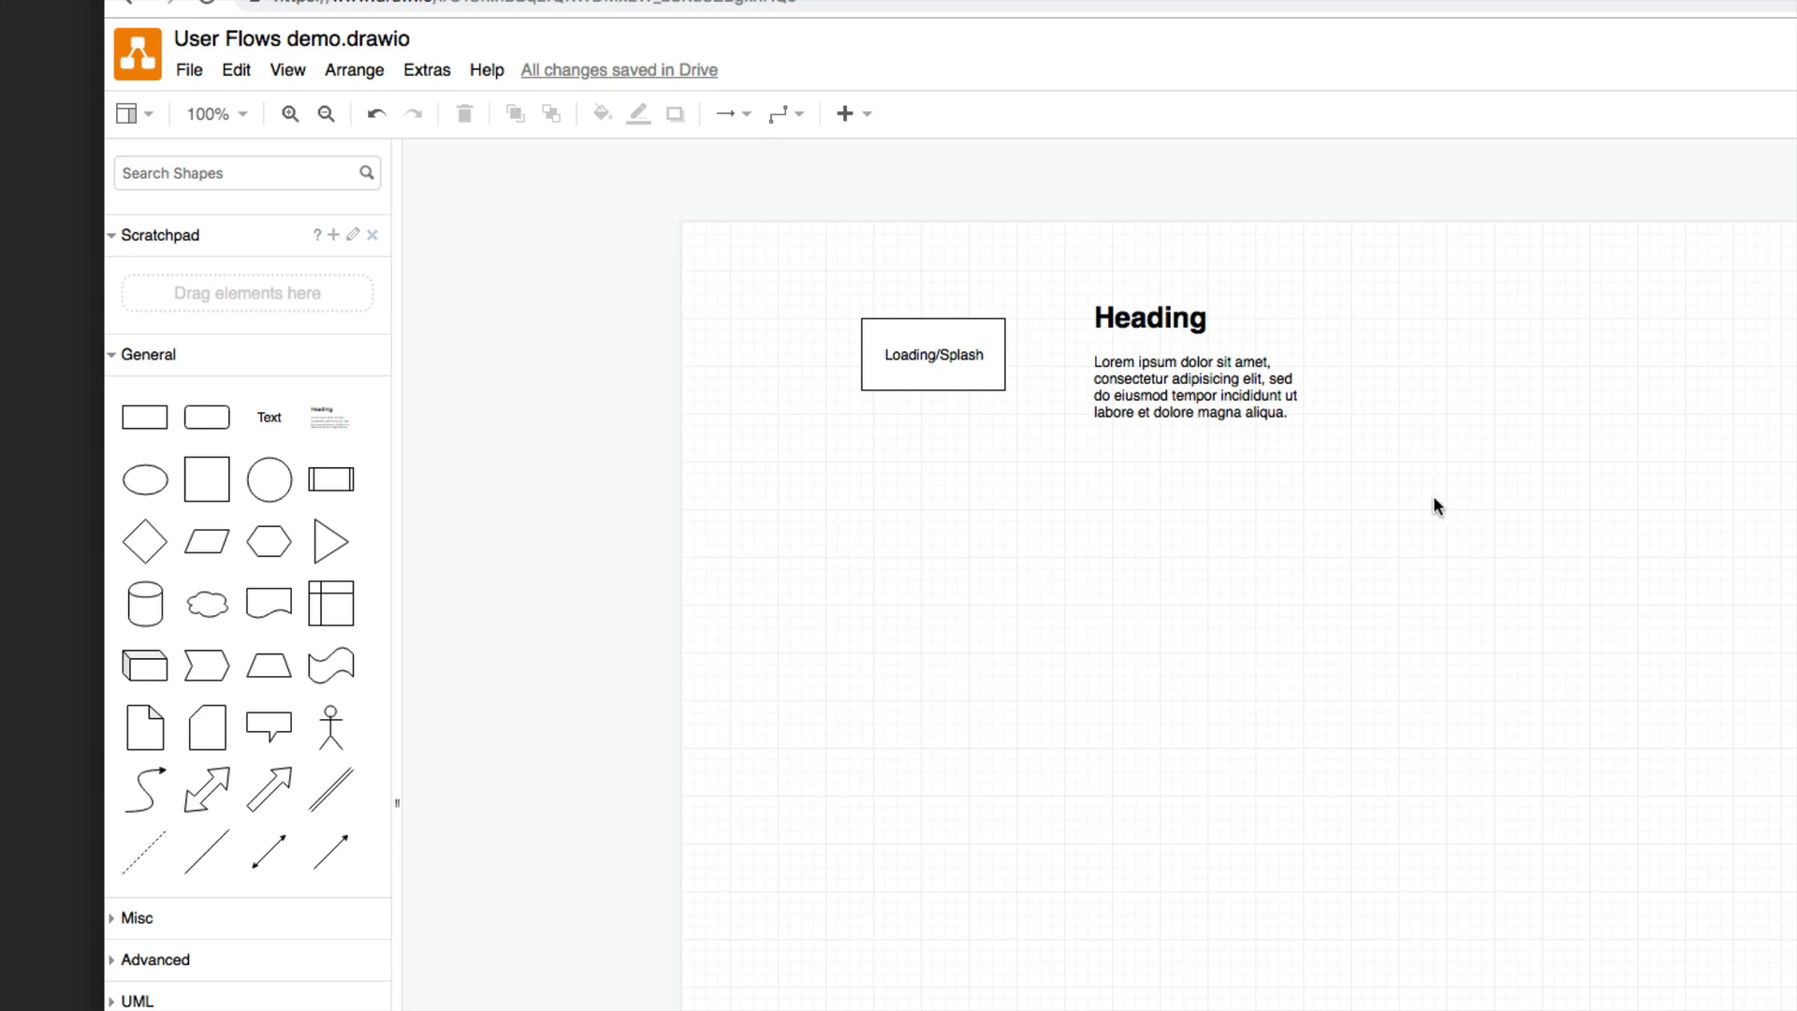
Replace the textbox paragraph with the persona's name plus "is loggin in for the first time. Then, he will work on setting up his profile."
double_click(1186, 407)
click(1257, 414)
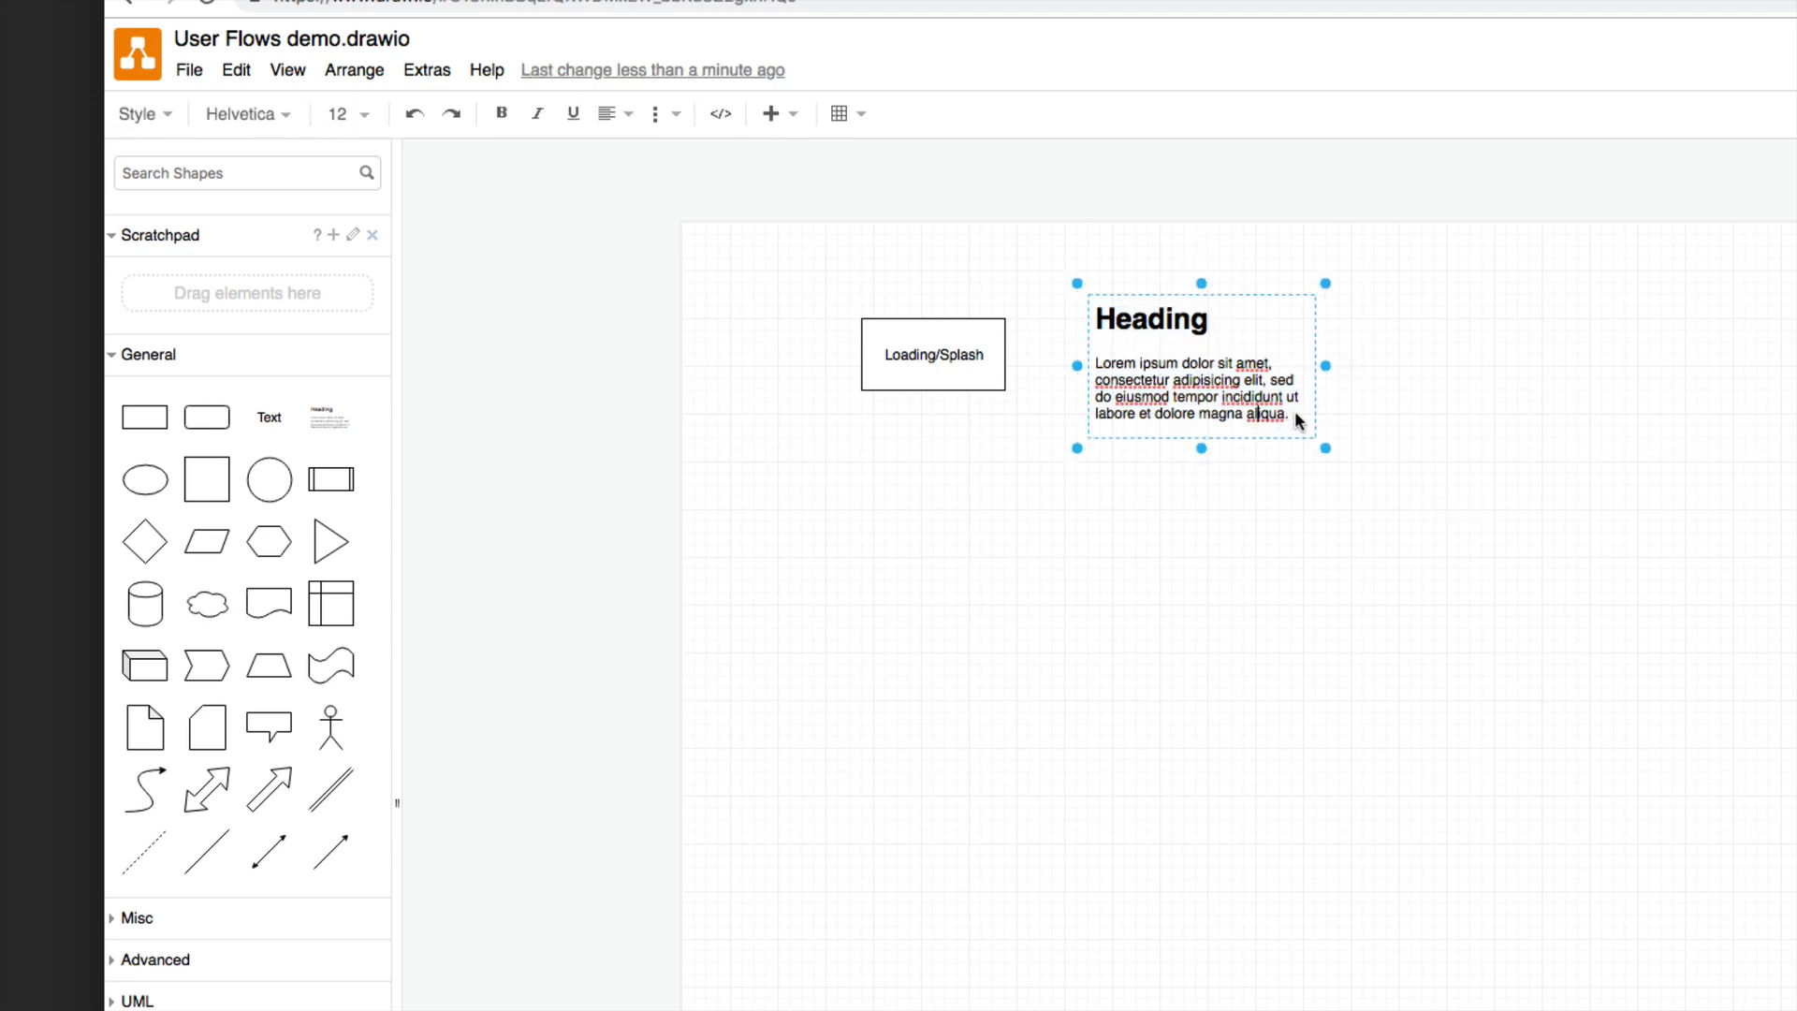
drag(1299, 419, 1095, 369)
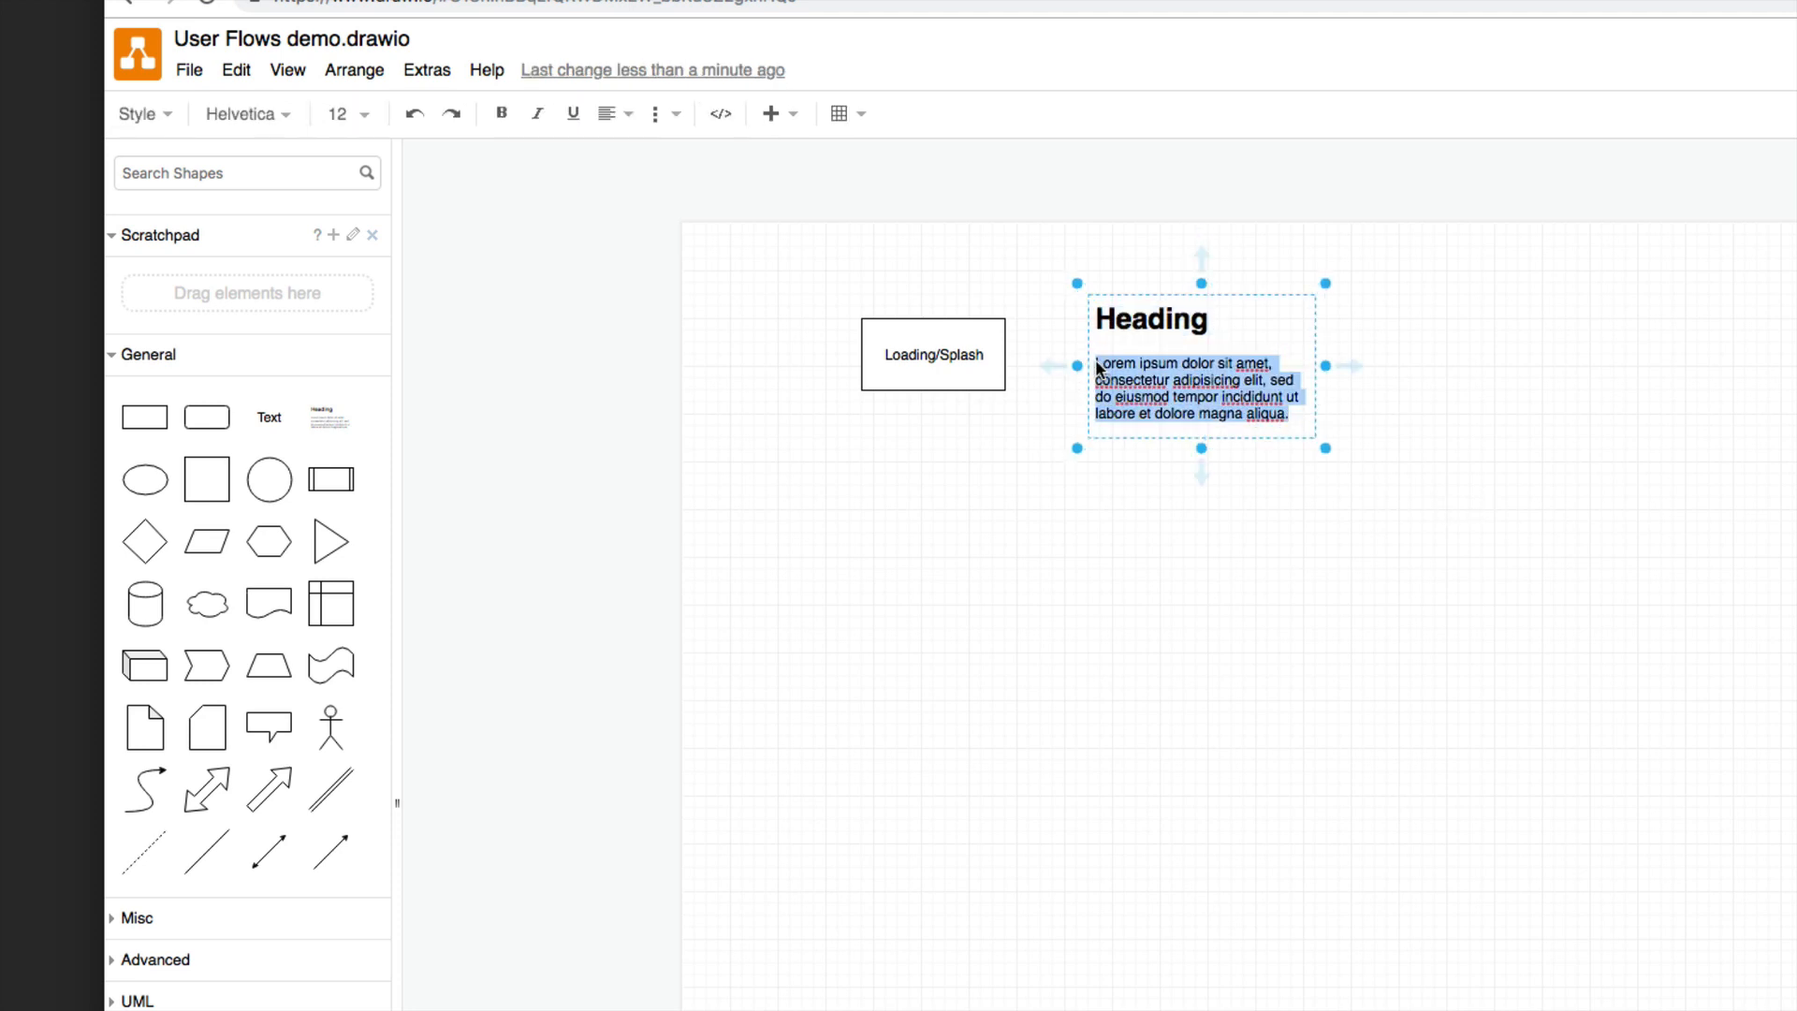
text(Matt is  loo)
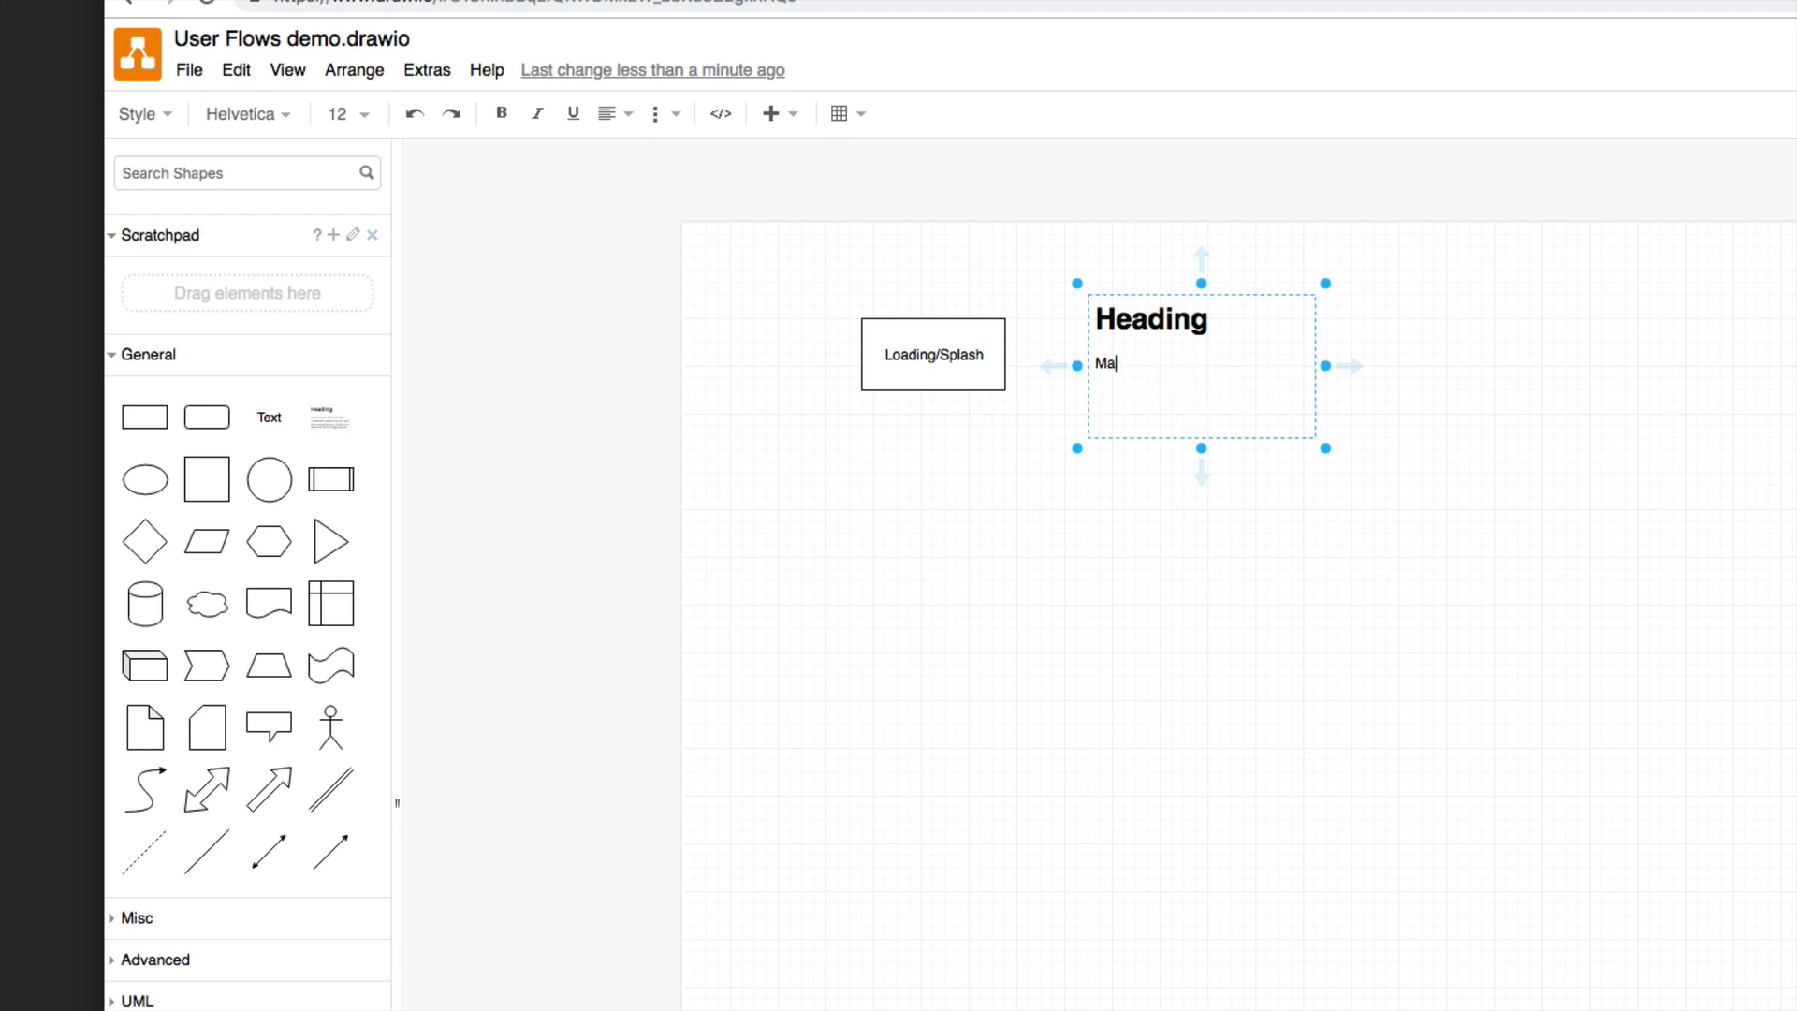
key(BackSpace)
key(BackSpace)
text(oggin in for the first time. The)
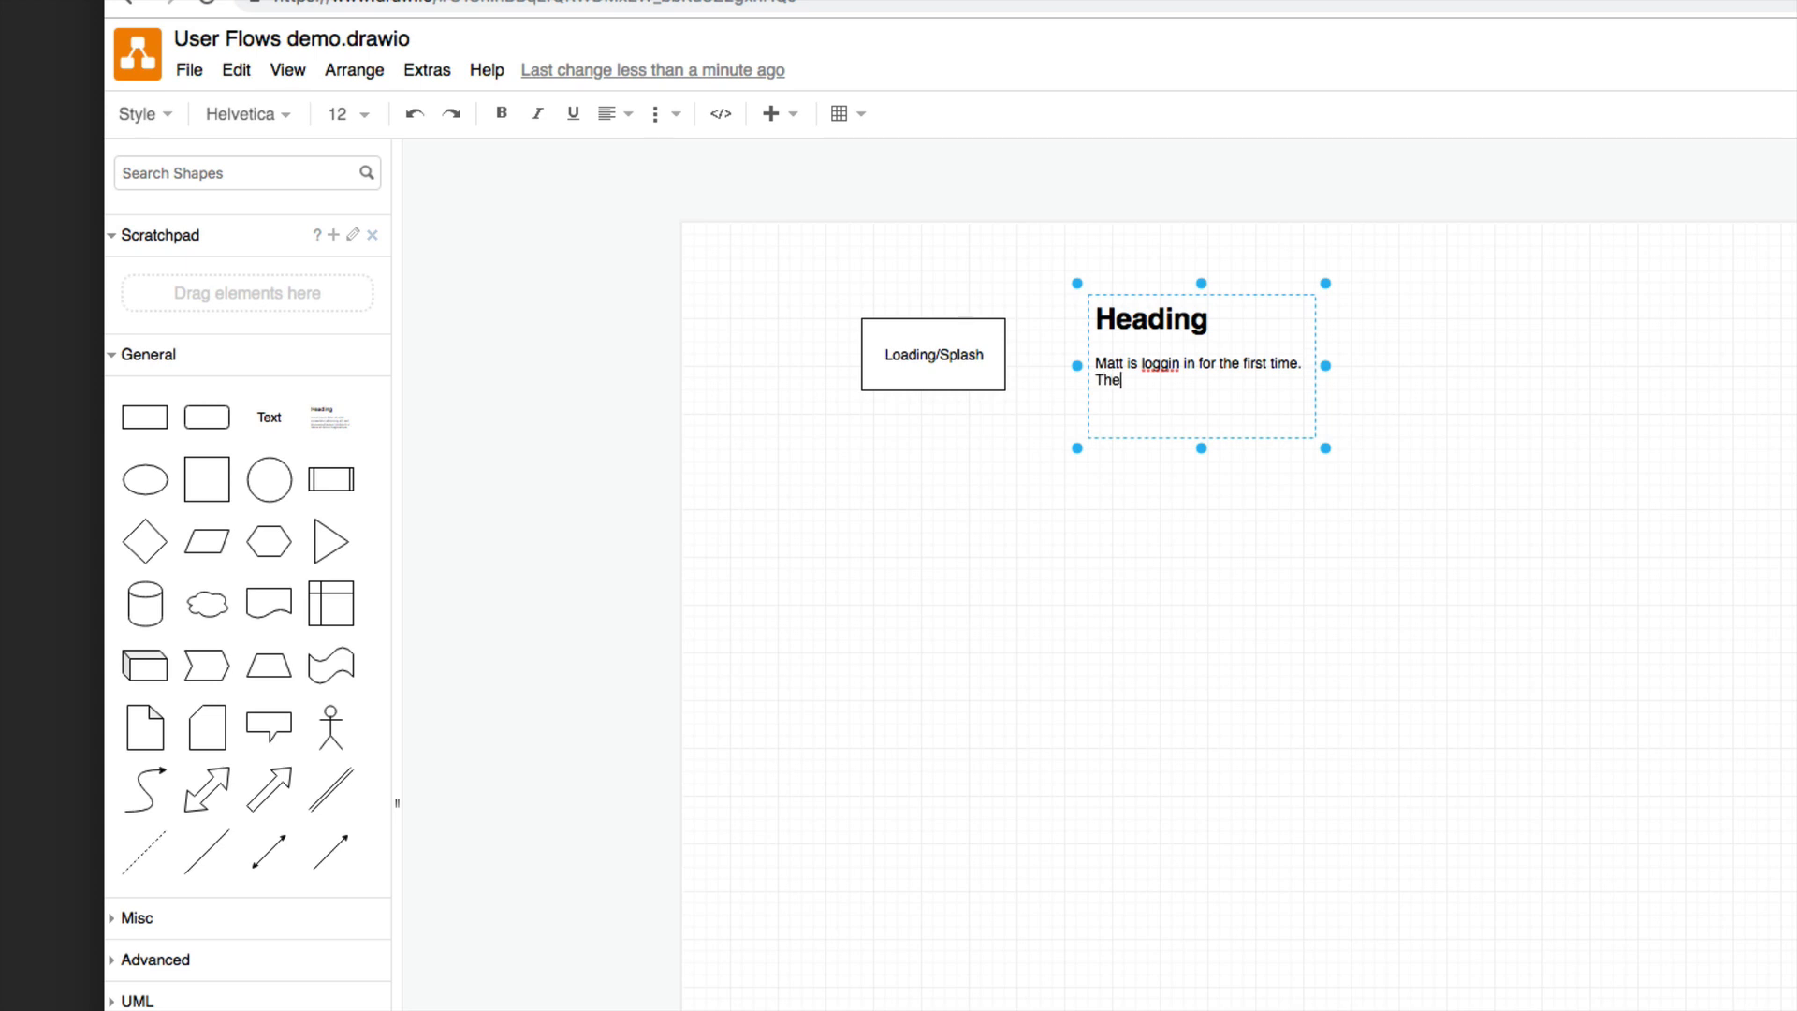
text(n, he will work on setting up hi)
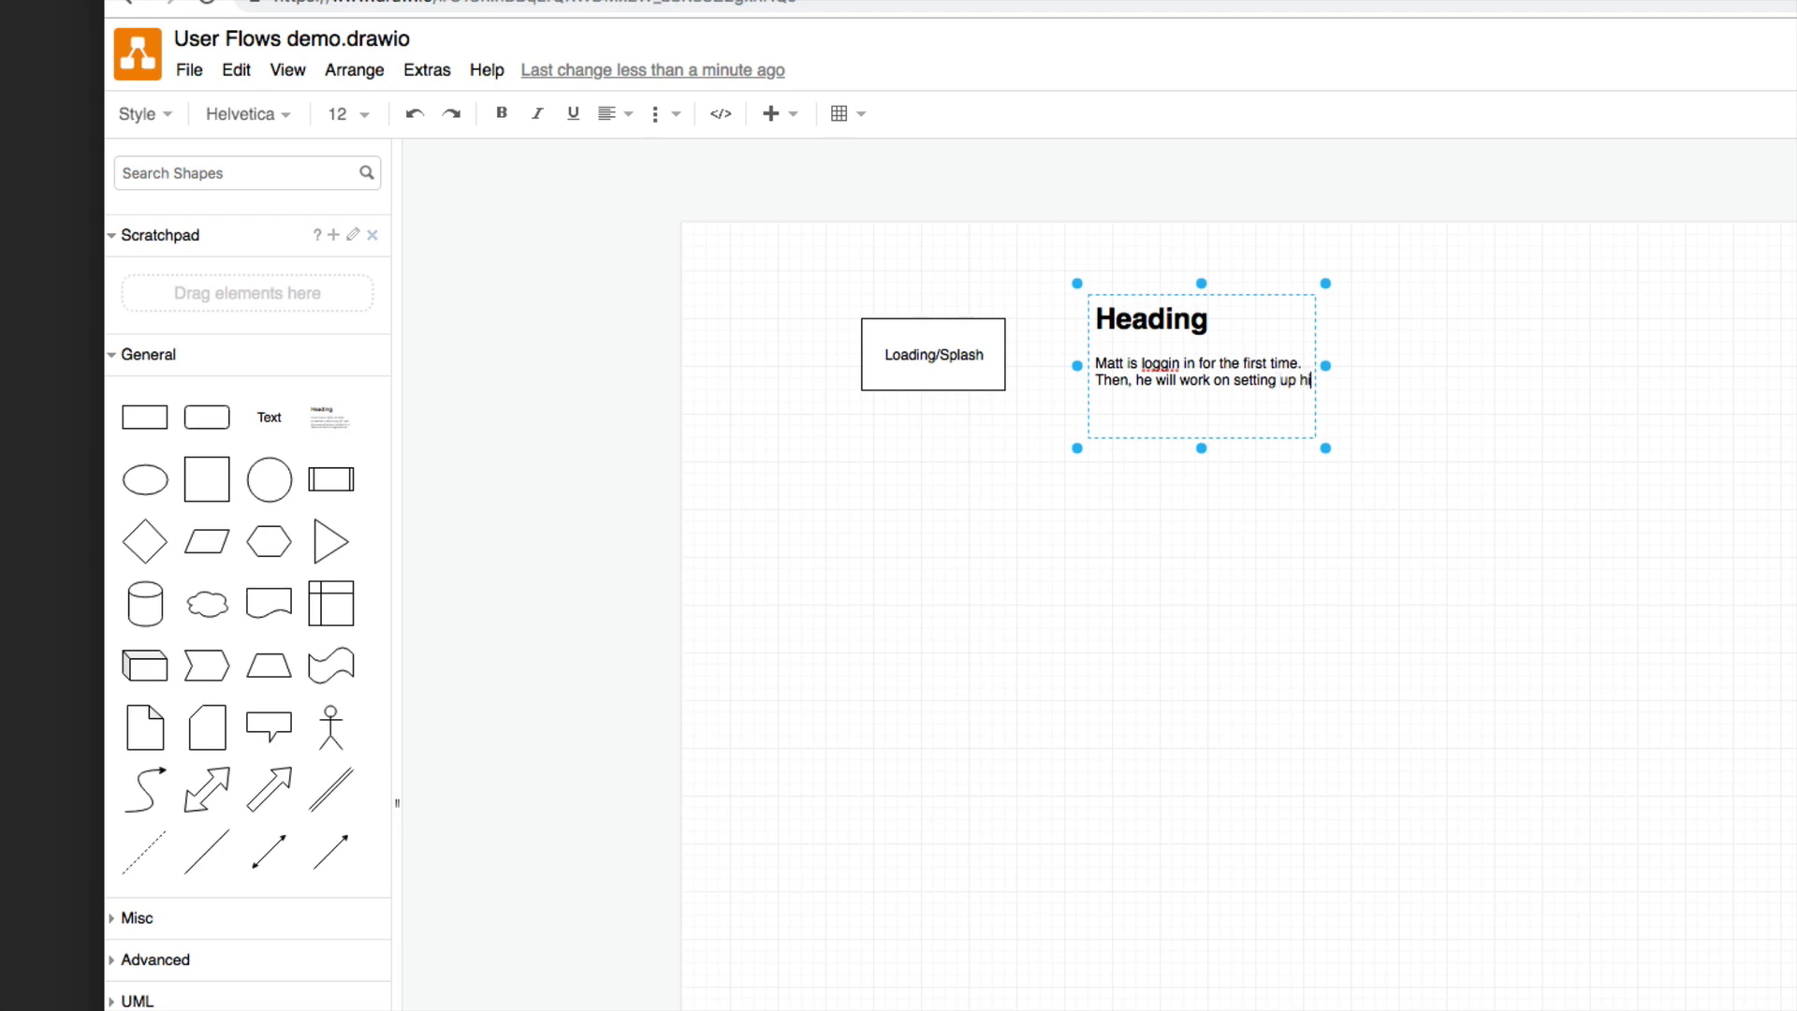
text(s profile.)
click(1371, 537)
Move the textbox slightly up and away from the rectangle, and replace its heading with the persona's first name
drag(1134, 368, 1229, 310)
double_click(1229, 311)
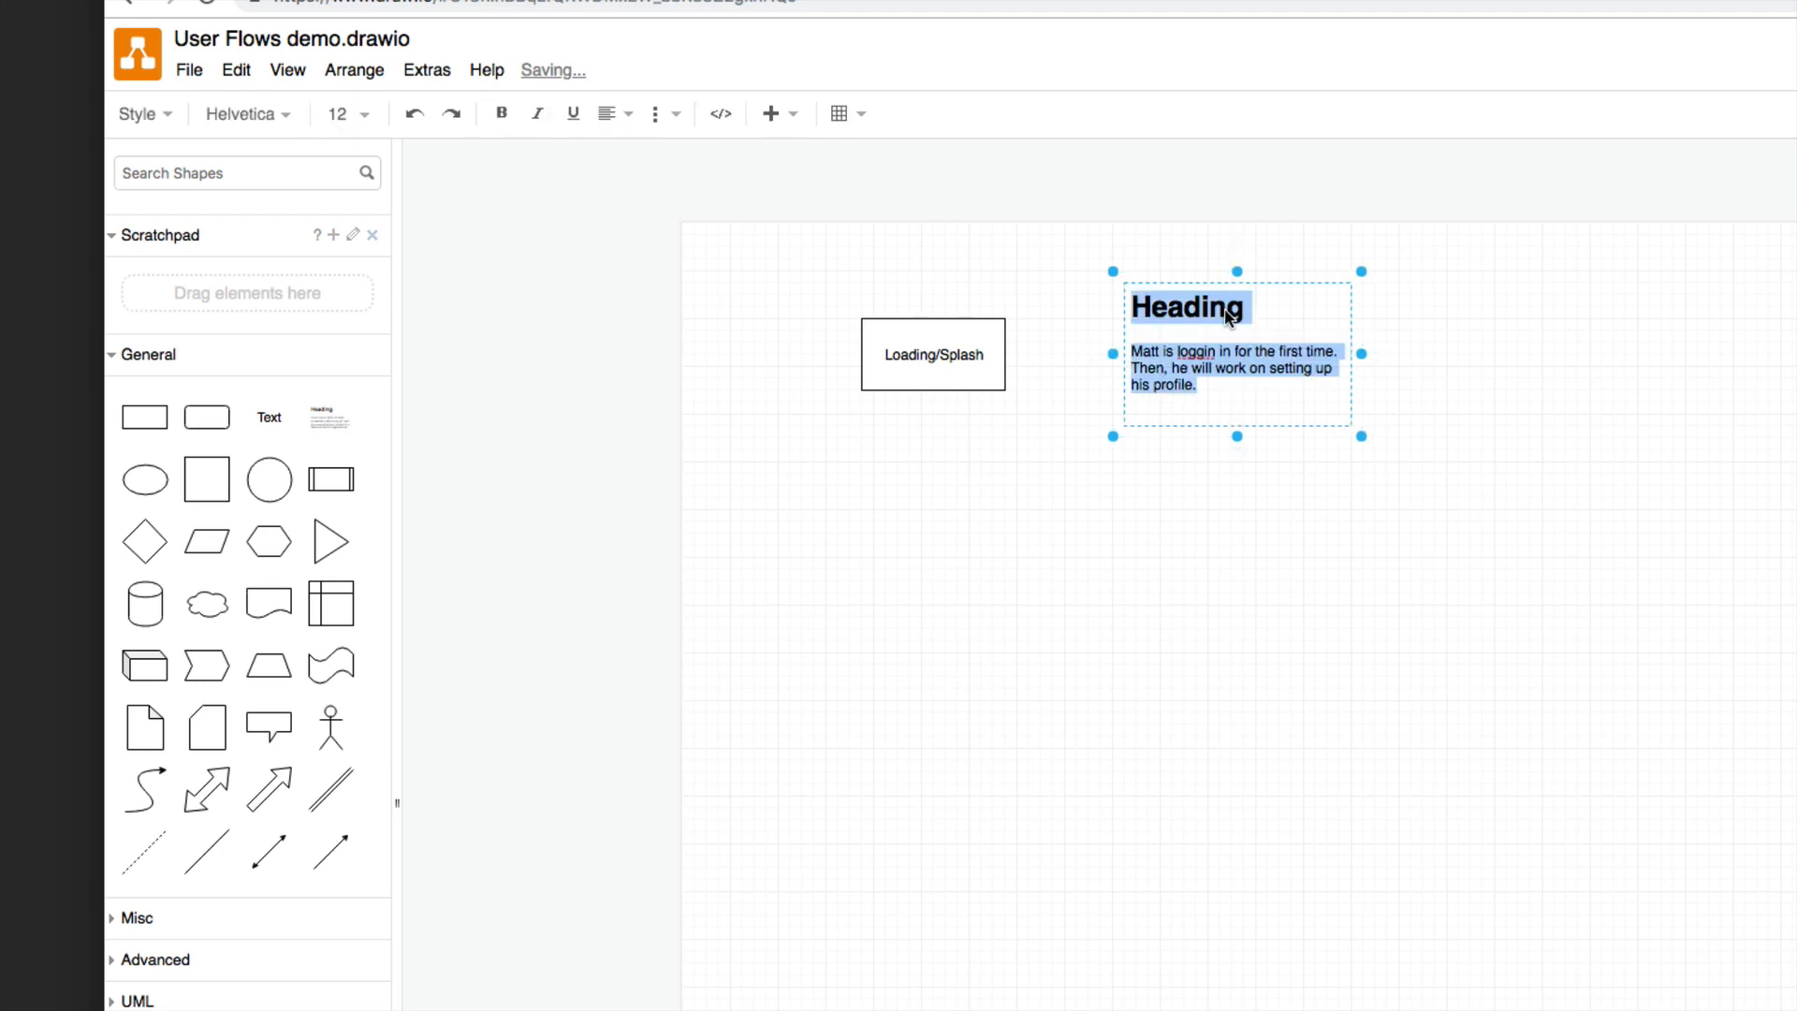
double_click(1232, 314)
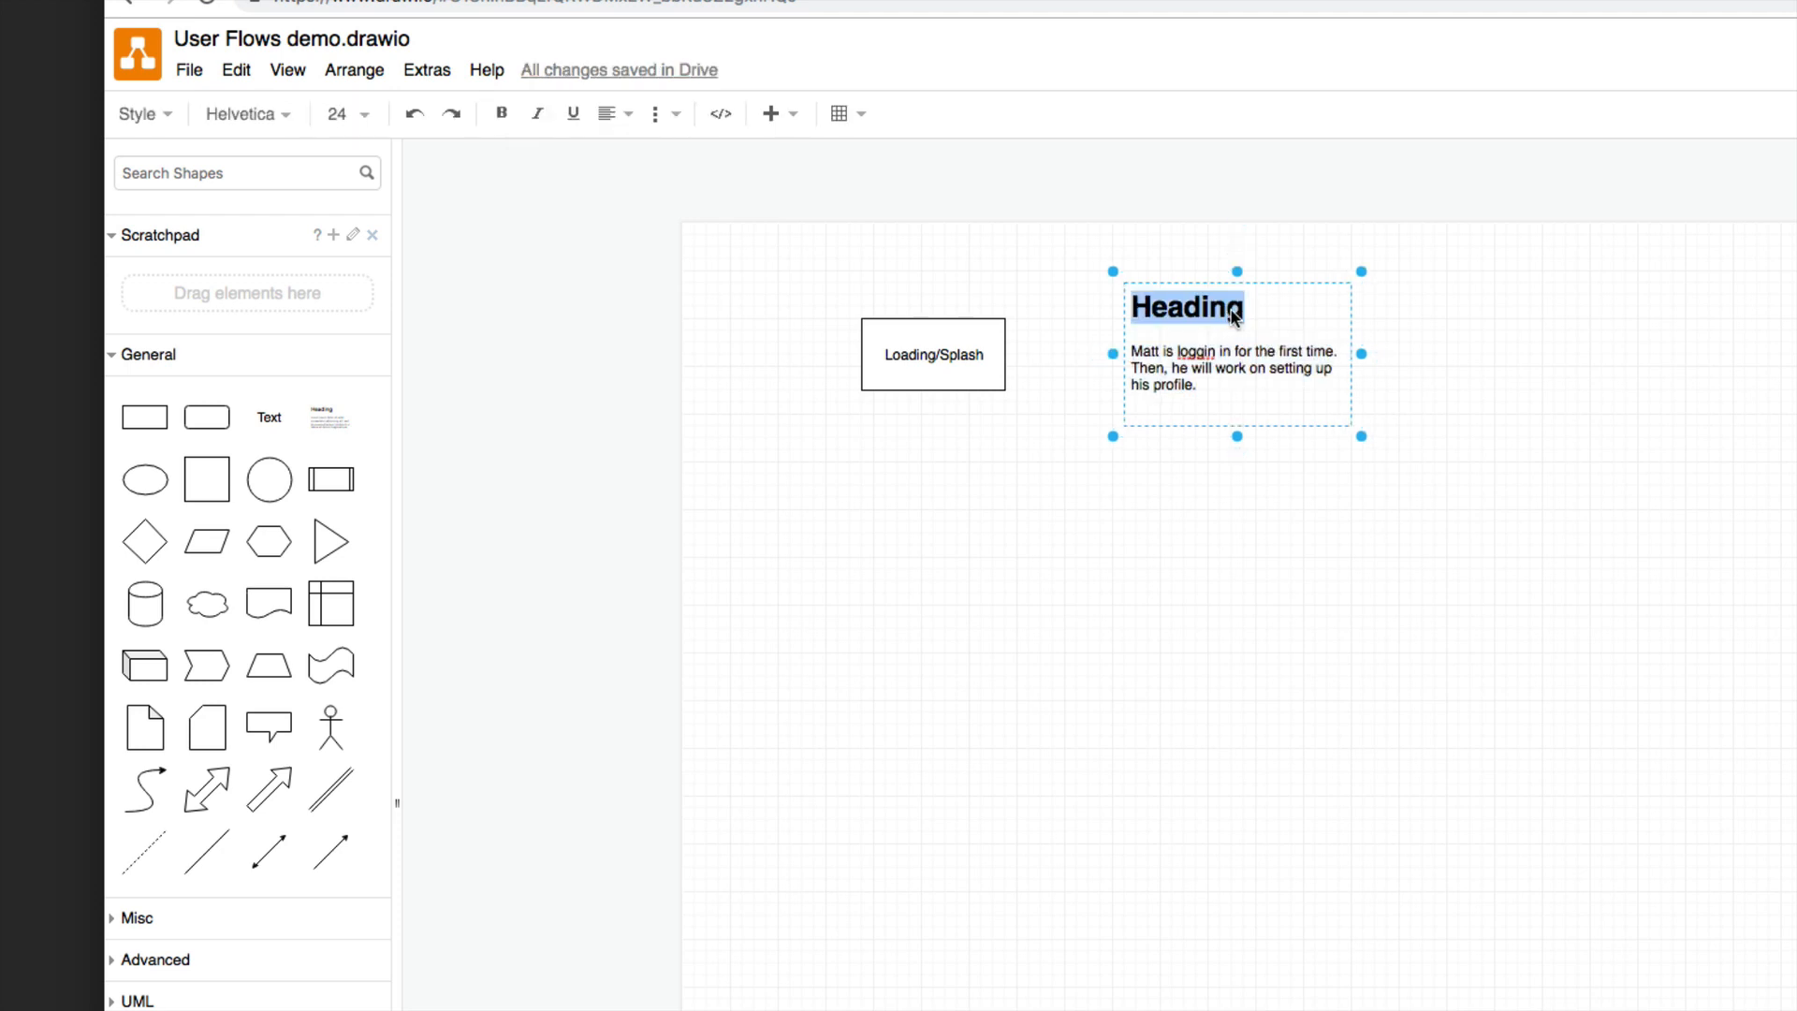
text(matt)
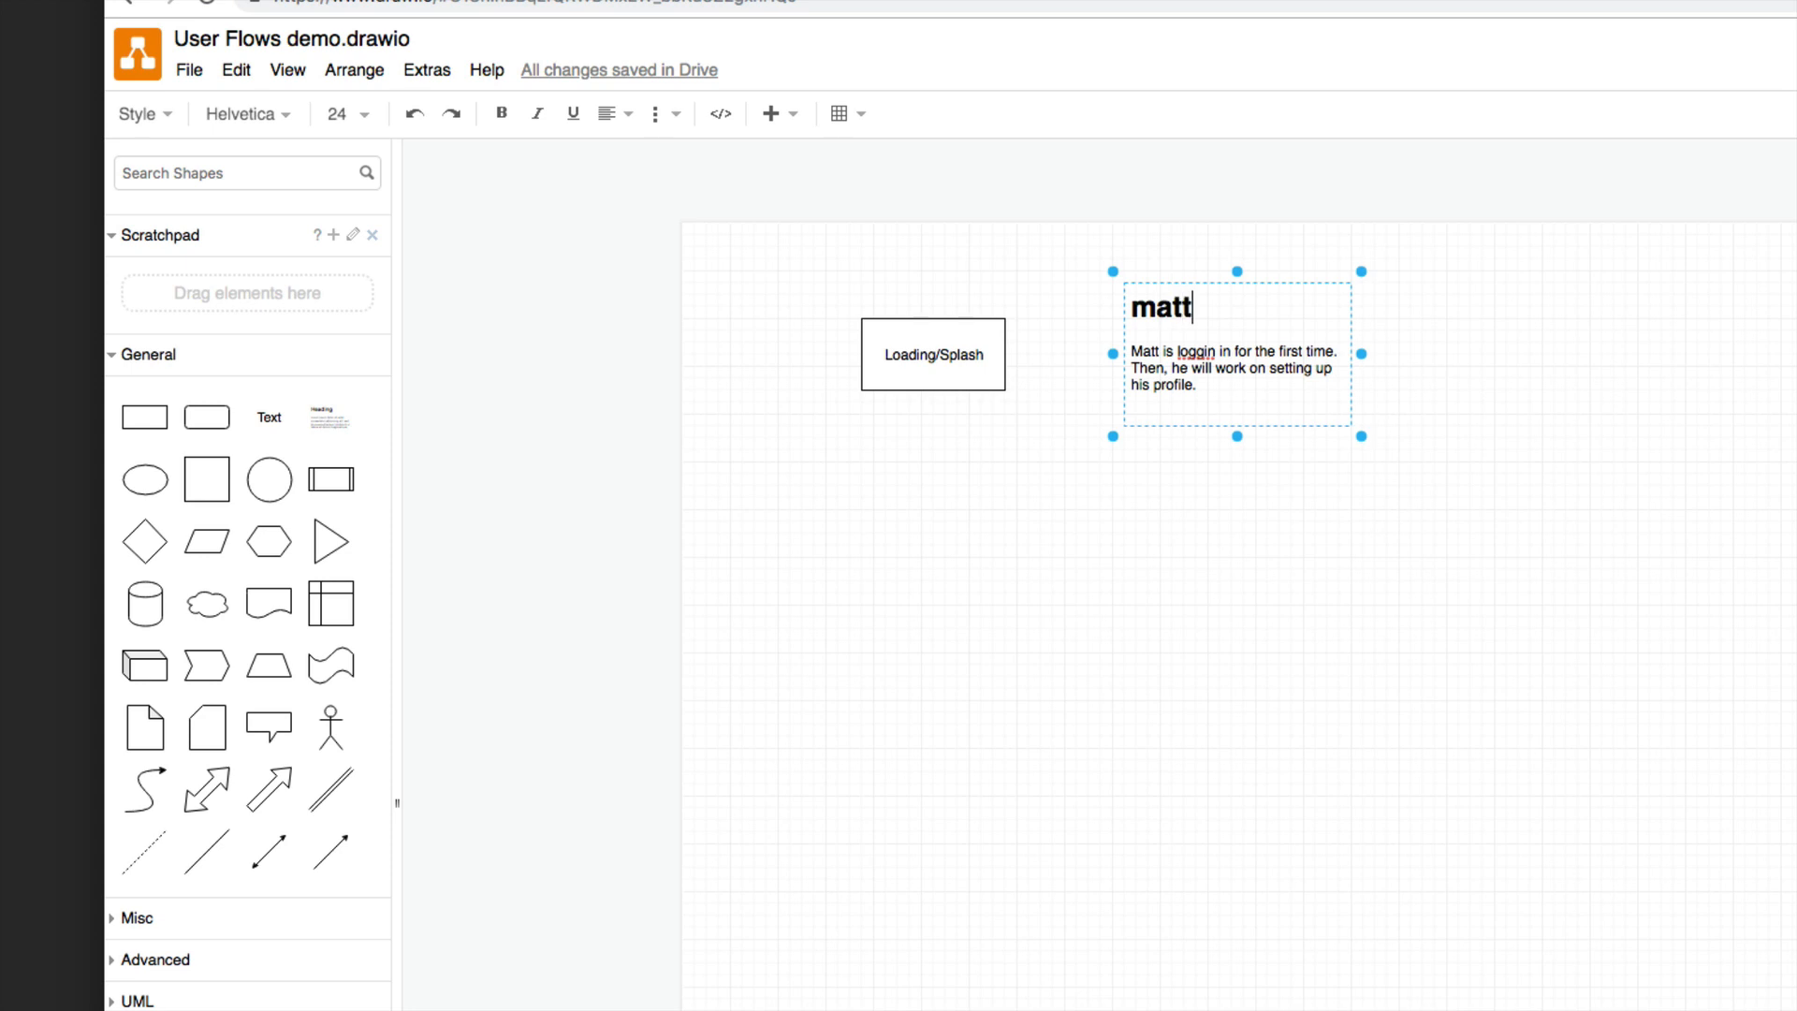
key(BackSpace)
key(BackSpace)
key(BackSpace)
key(BackSpace)
text(Matt)
click(1481, 389)
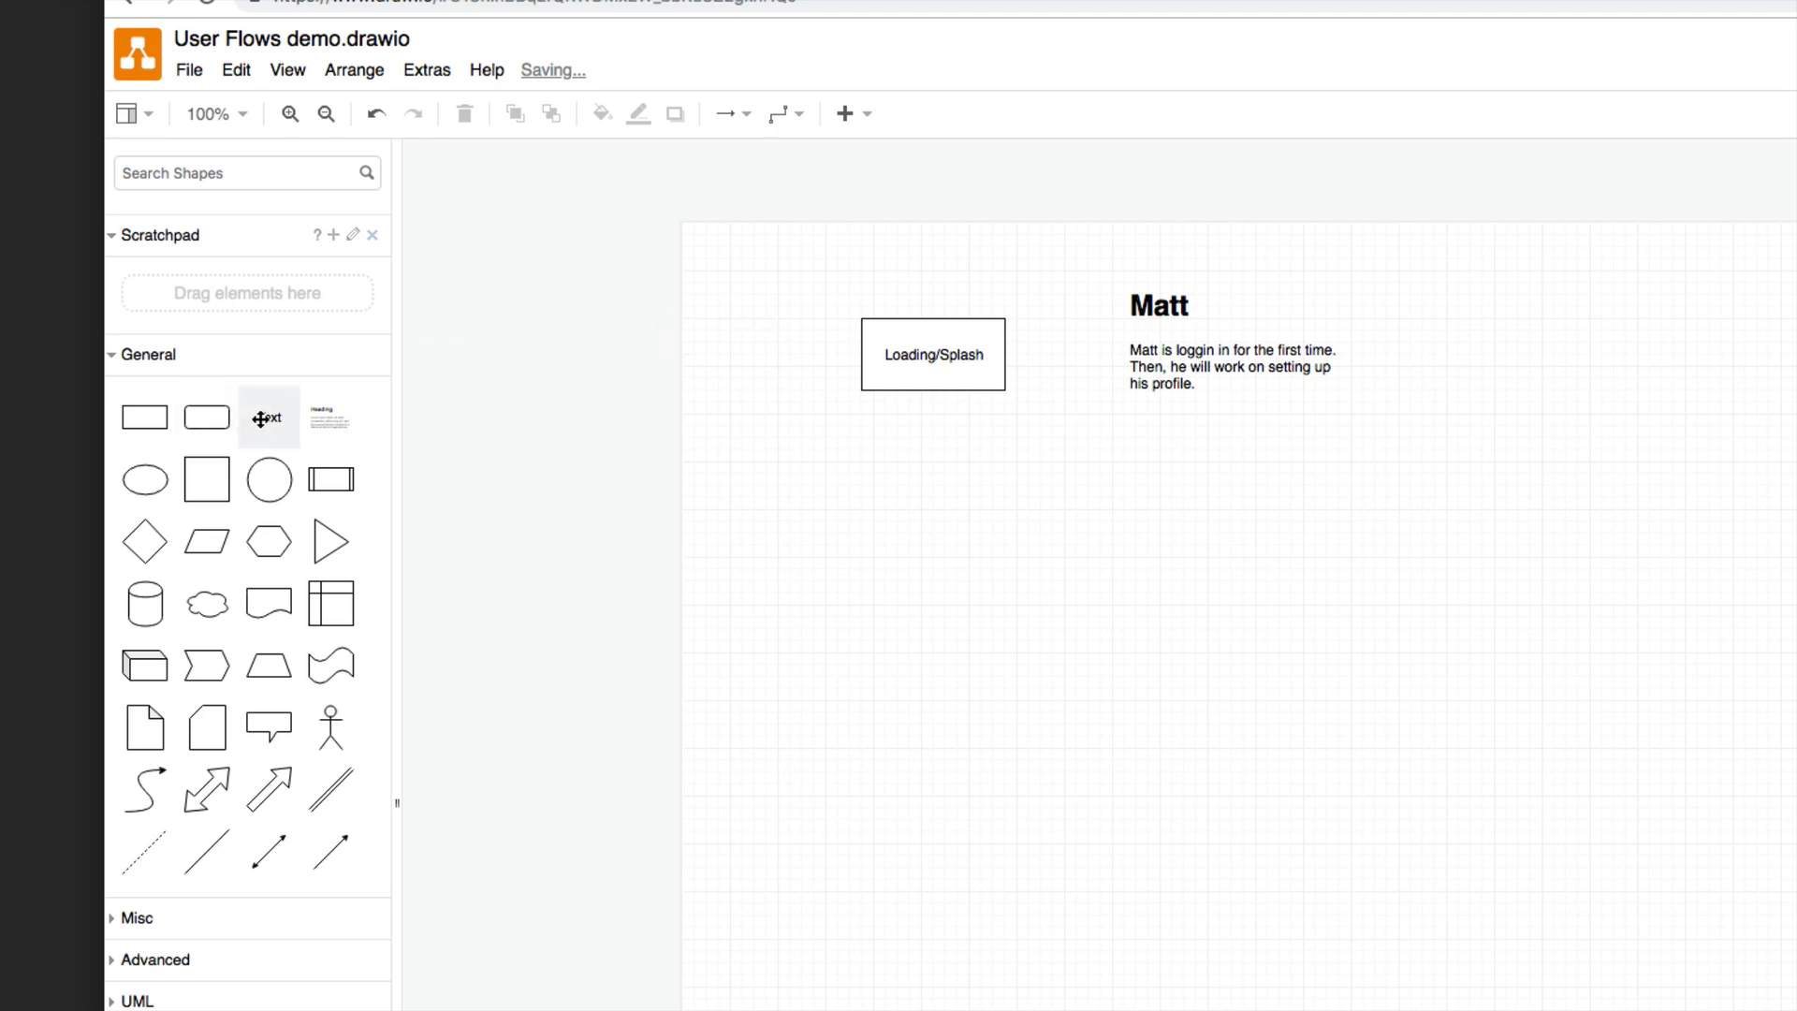
Add a Text element from the General library and position it right of the textbox, level with its heading
drag(269, 417, 891, 450)
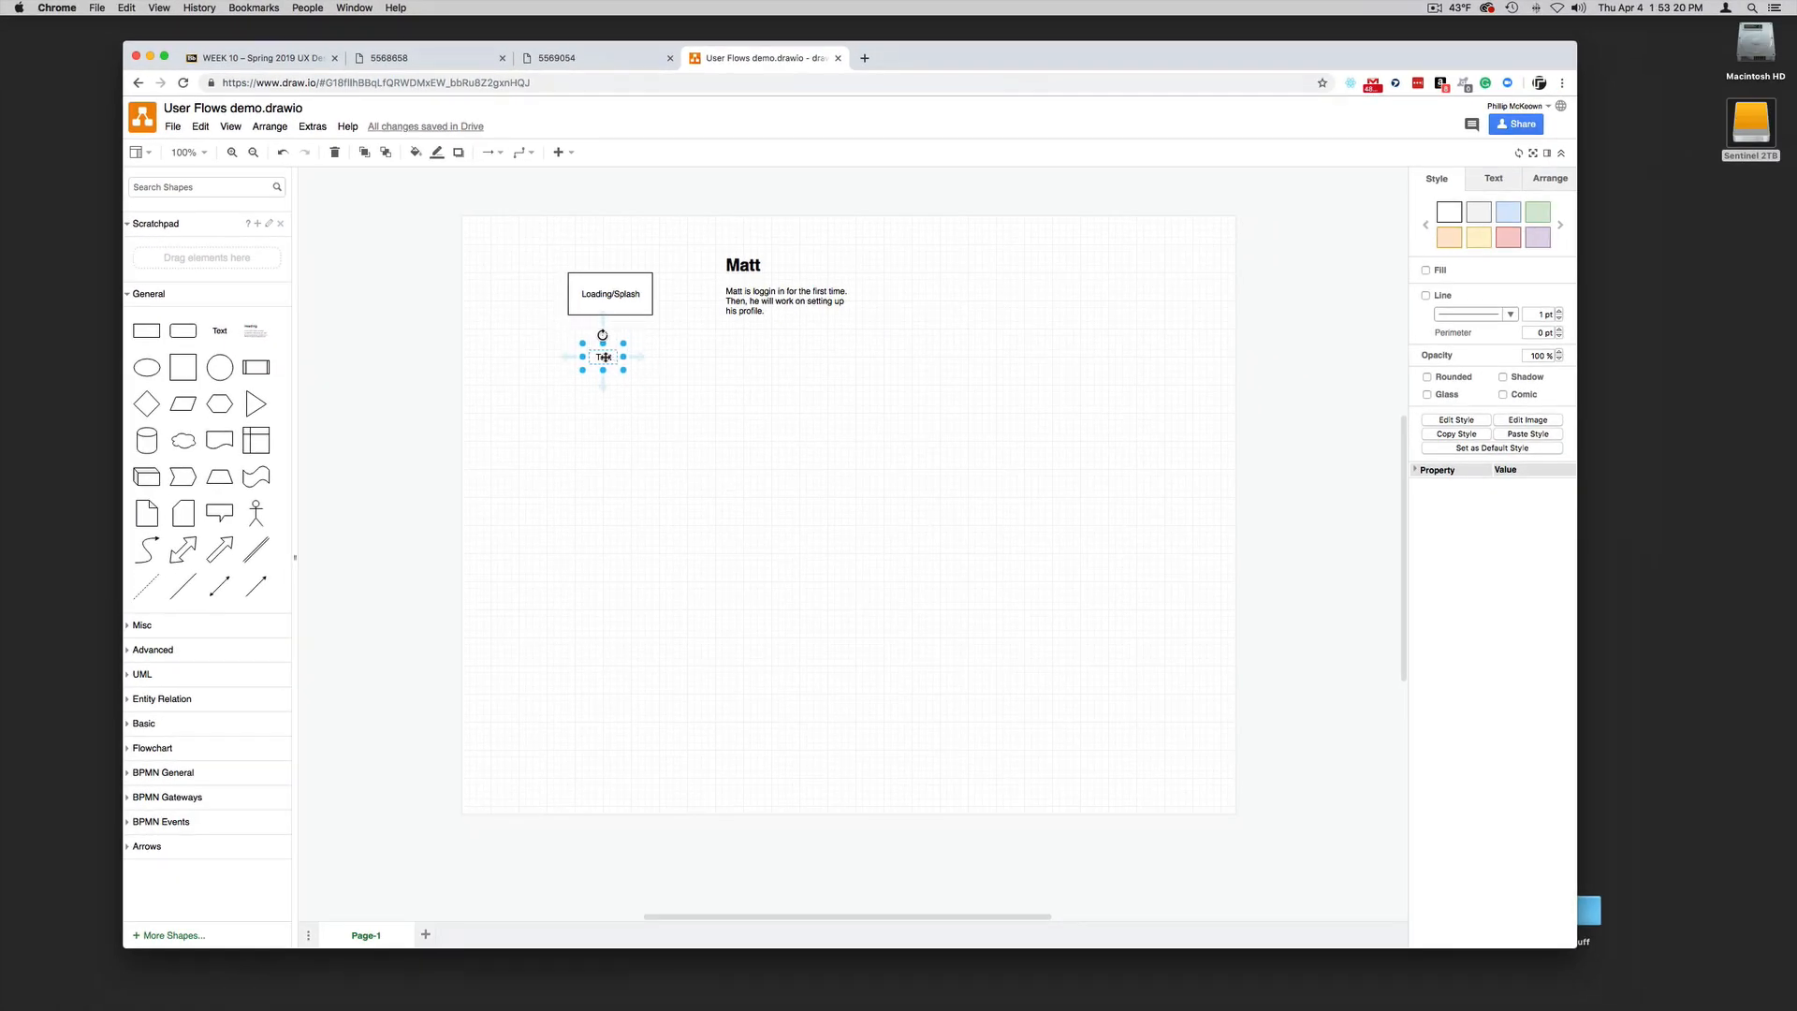
drag(604, 356, 974, 278)
drag(969, 267, 968, 265)
Examine the font choices for the standalone text element, including the custom font entry, without changing the font
click(1497, 183)
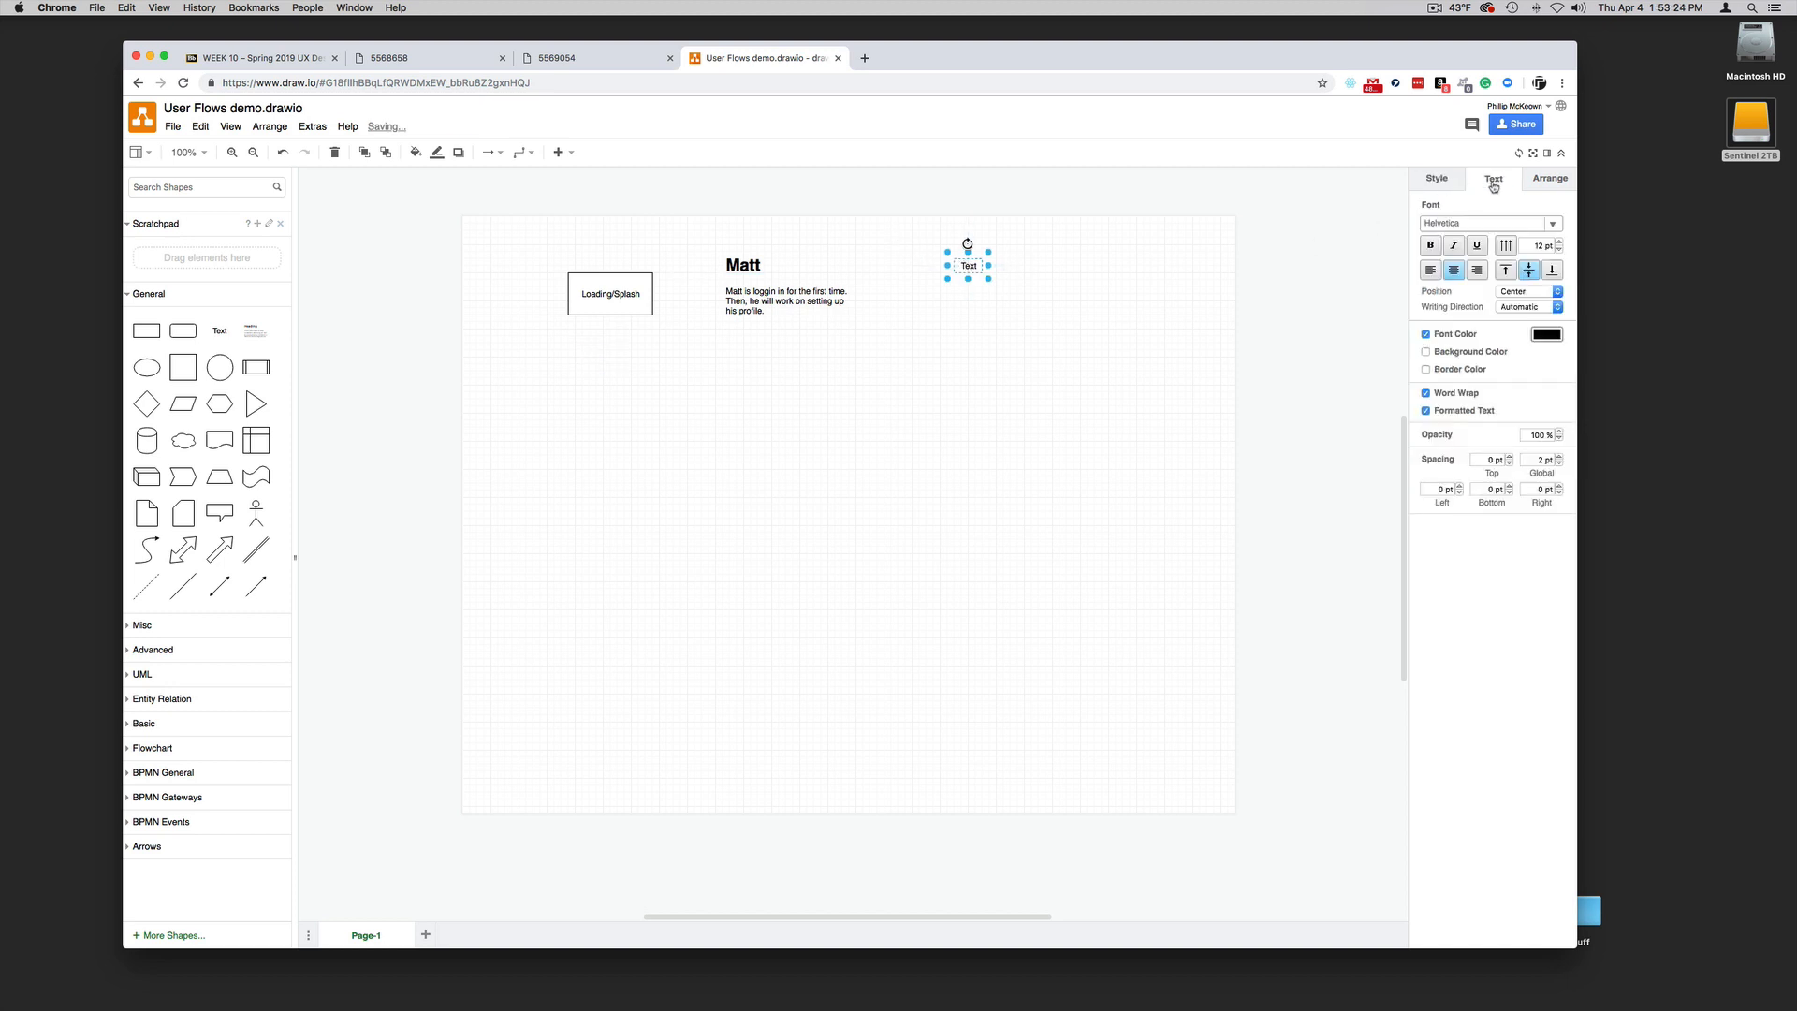
click(1518, 227)
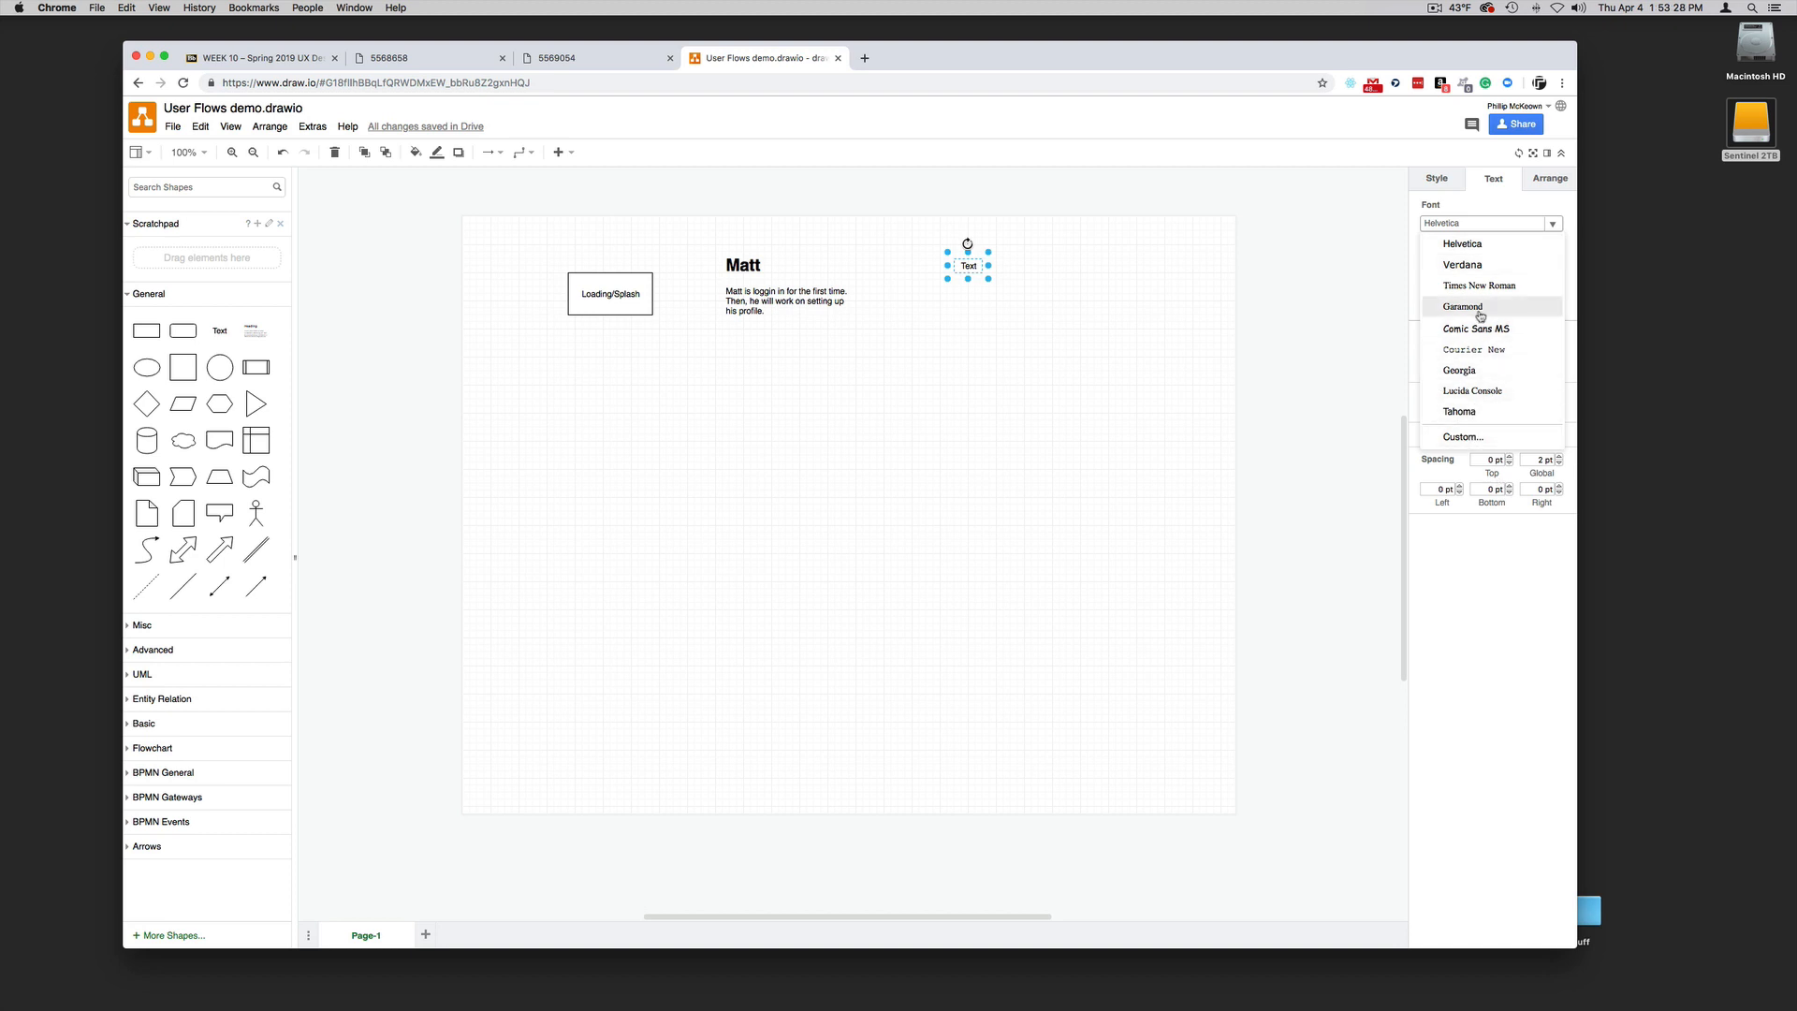
scroll(1476, 398, up, 2)
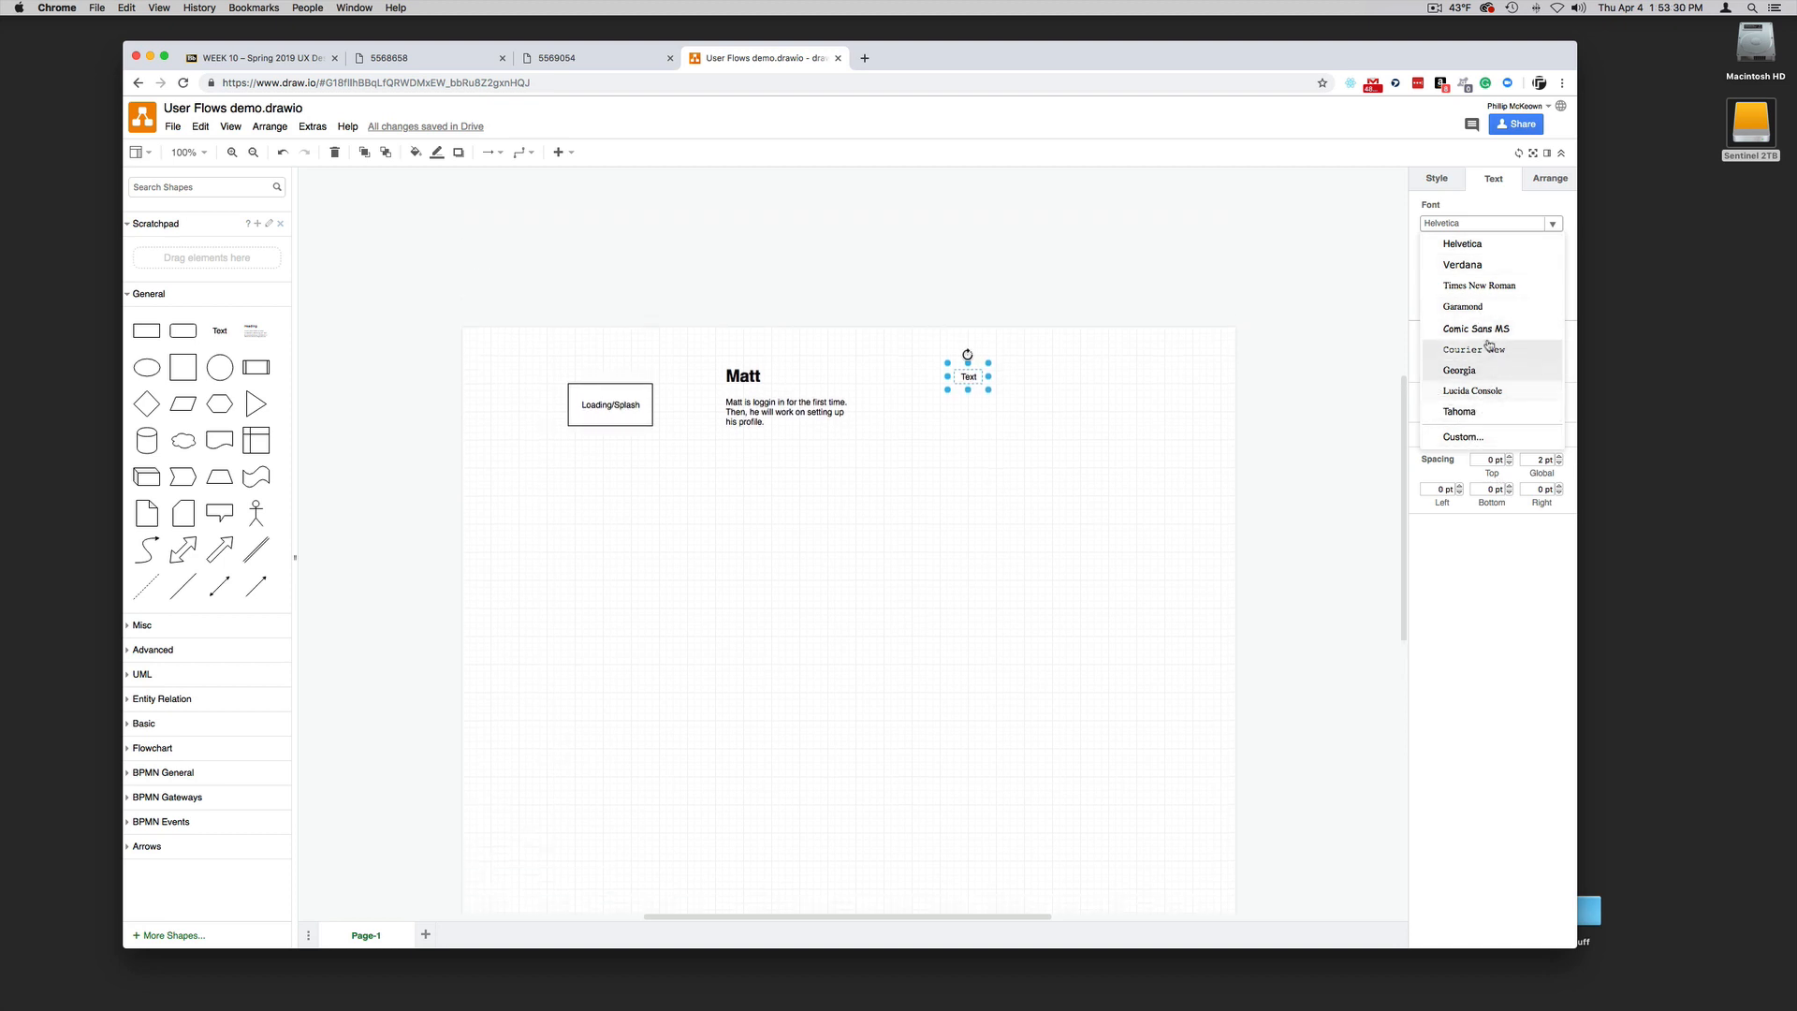
click(1456, 440)
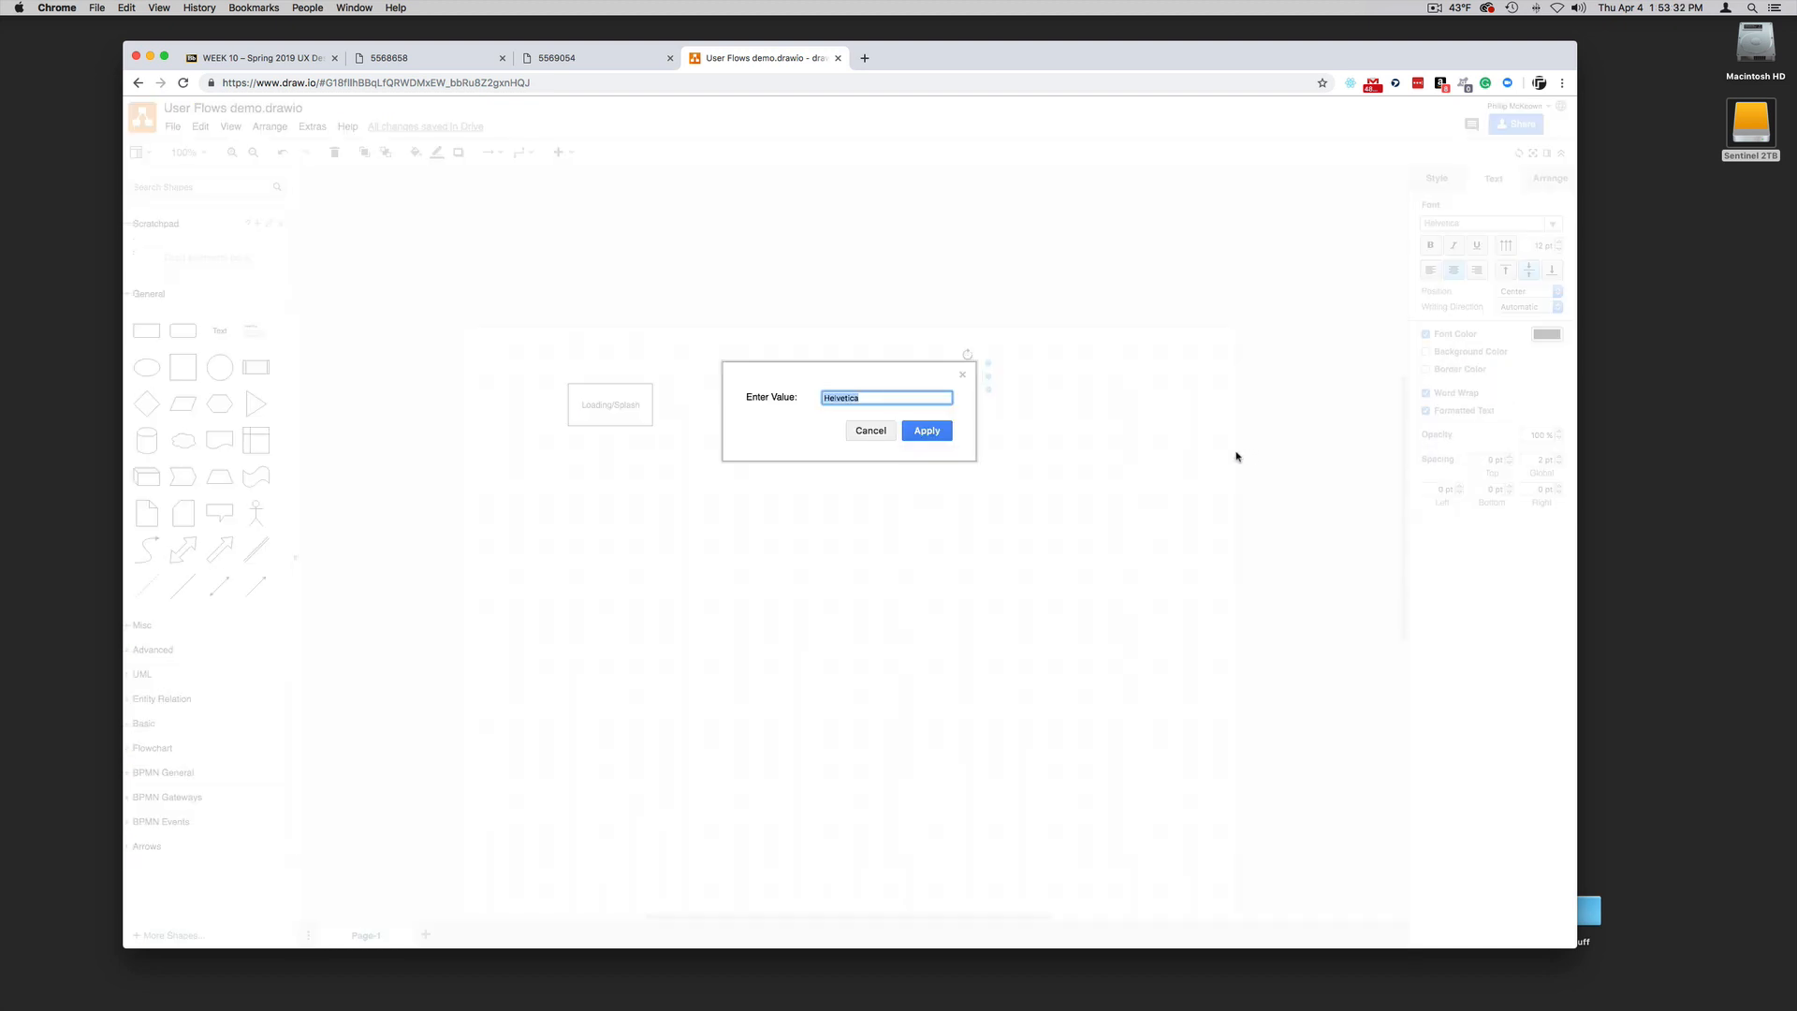
click(870, 432)
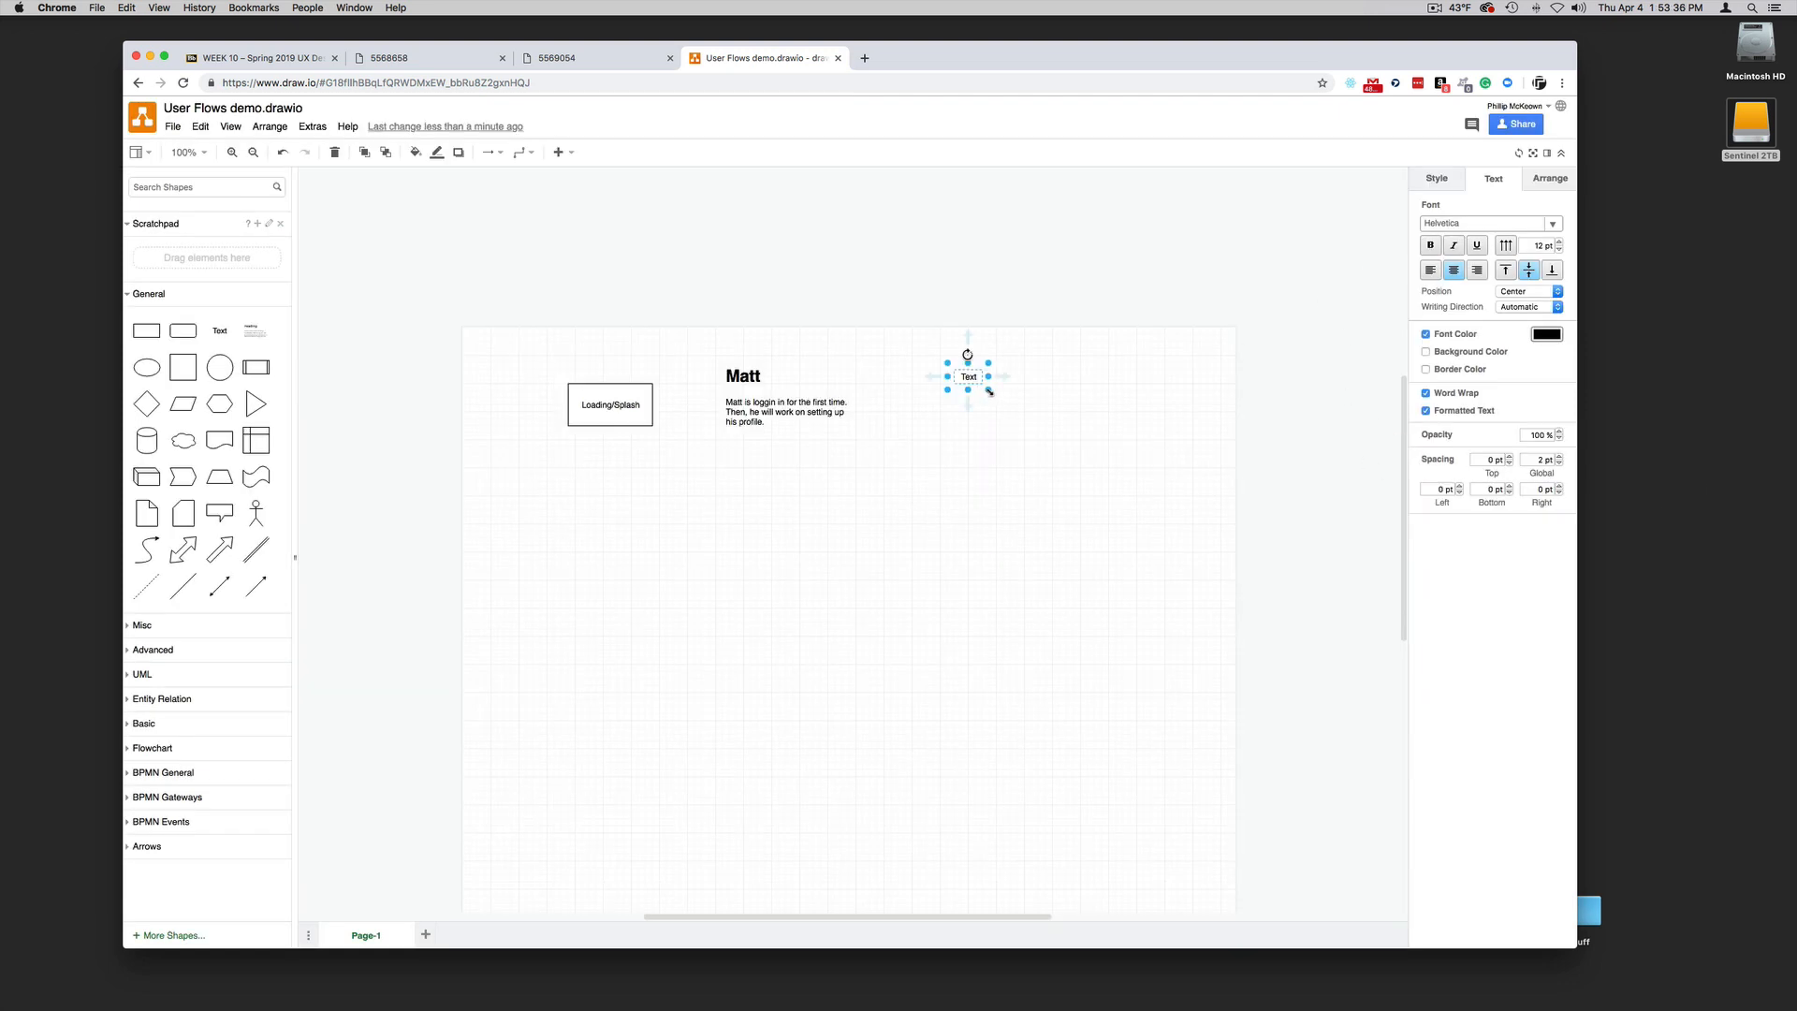
Enlarge the standalone text element's box and set its text to 80 pt
drag(990, 391, 1151, 462)
double_click(1062, 421)
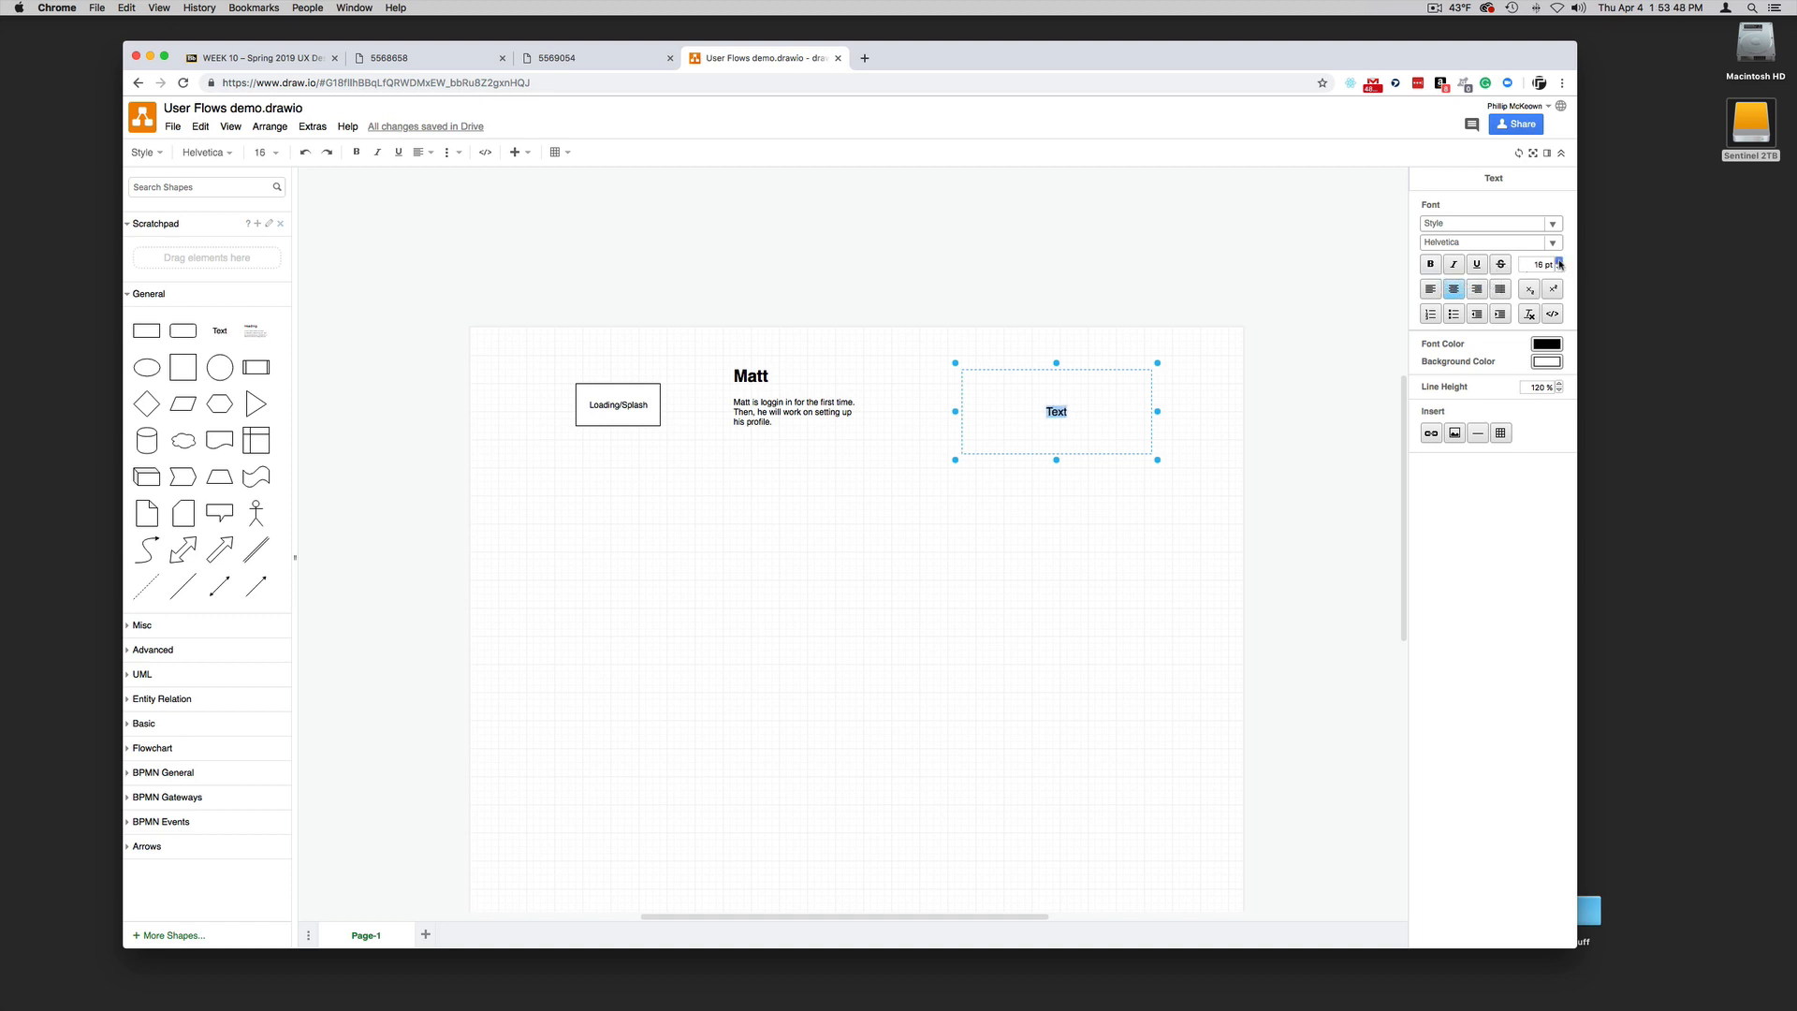
click(1559, 261)
click(1527, 265)
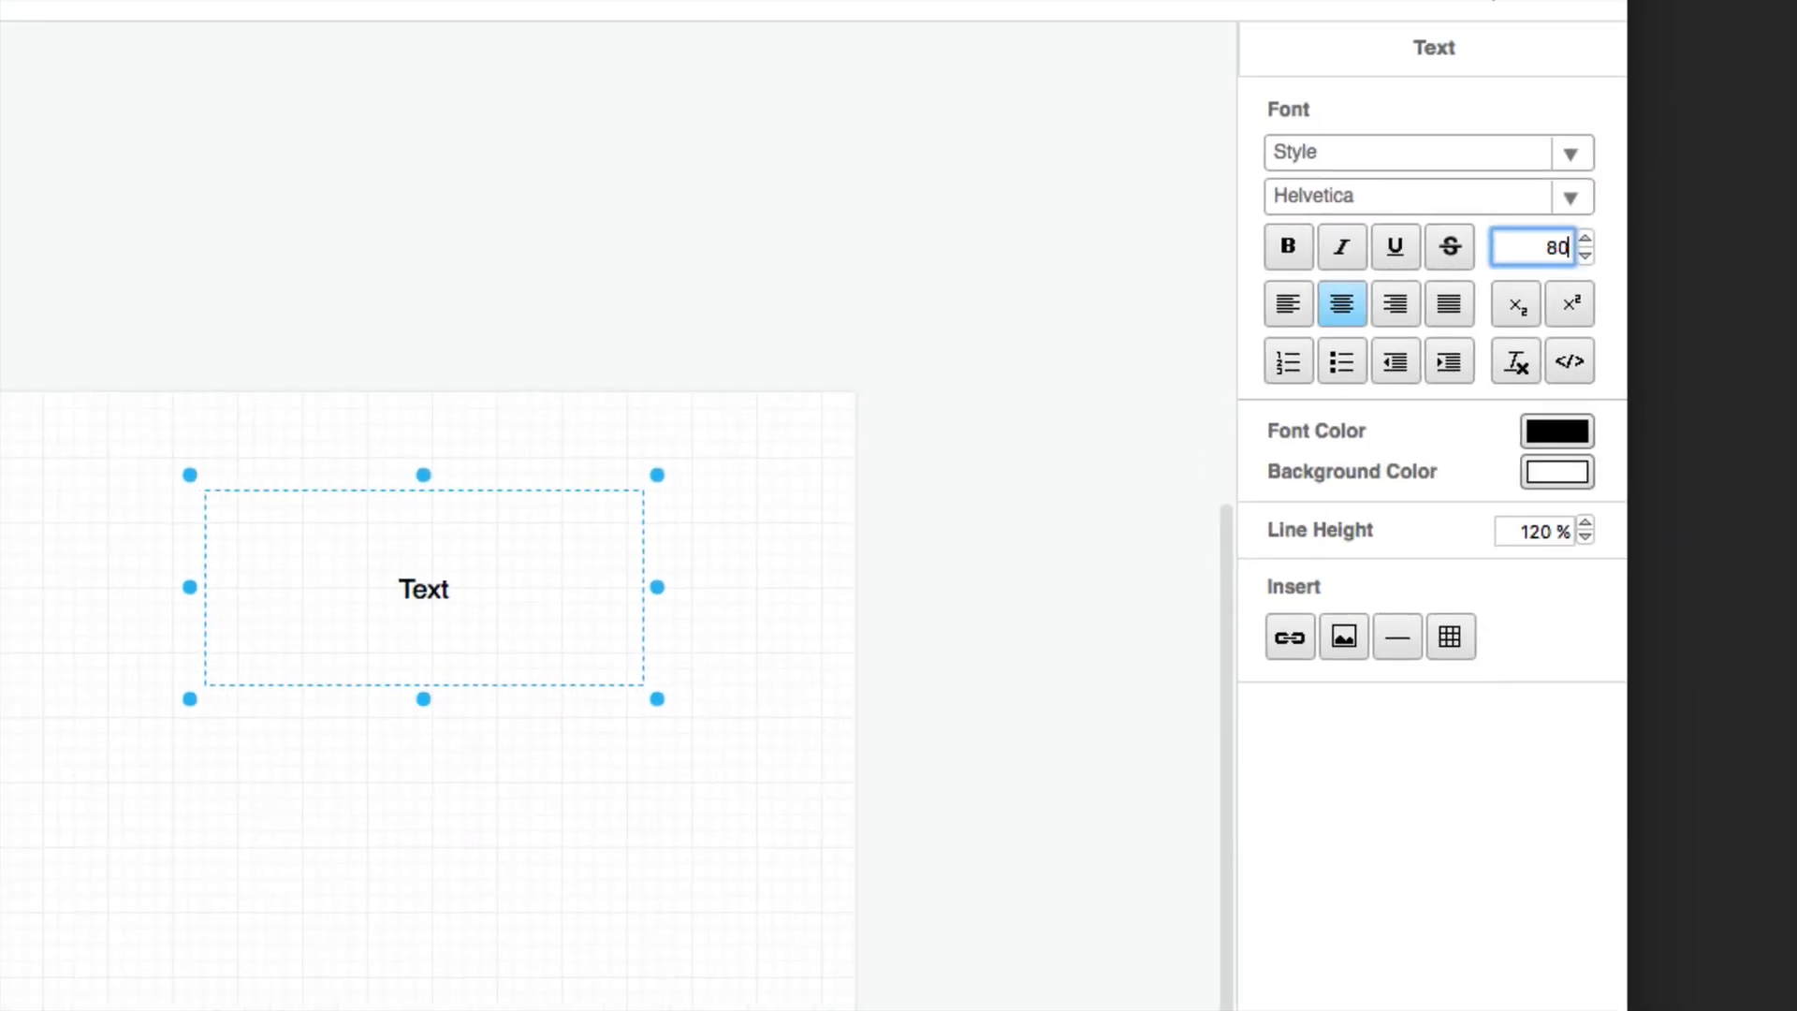
text(80)
key(Return)
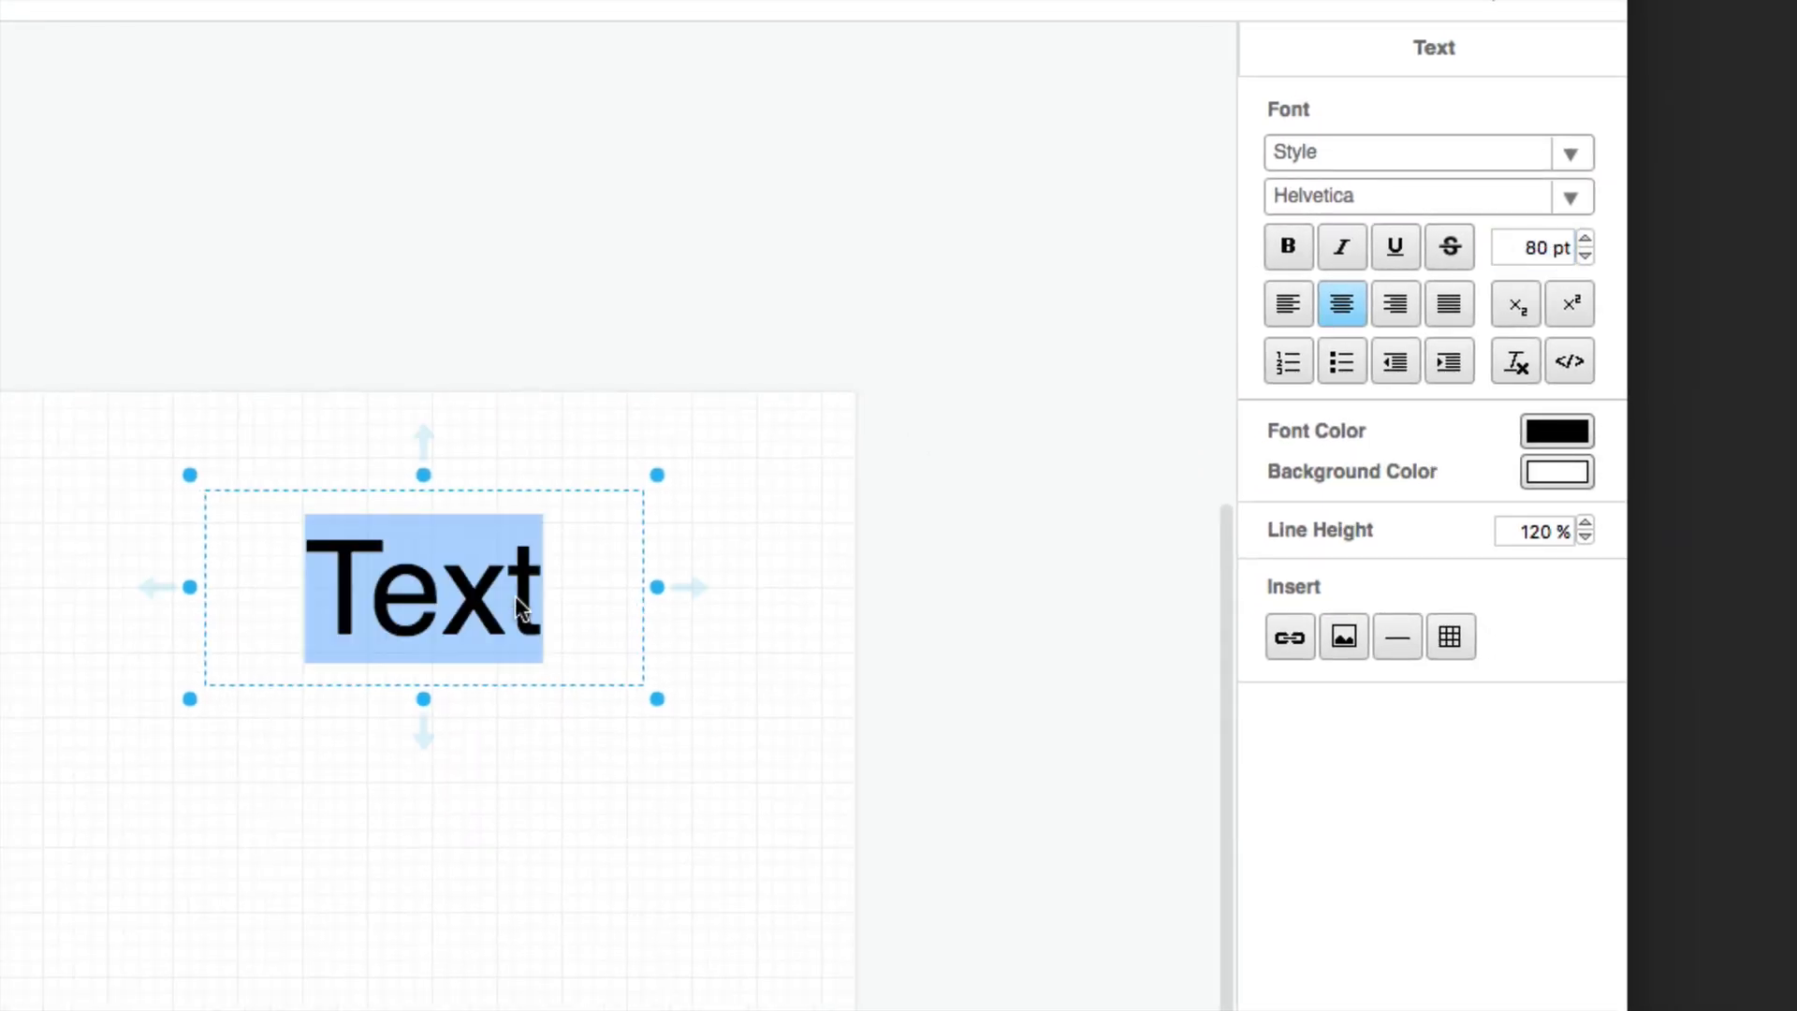
Replace the 80 pt text with the persona's first name and move the element near the page's upper-right corner
text(Matt)
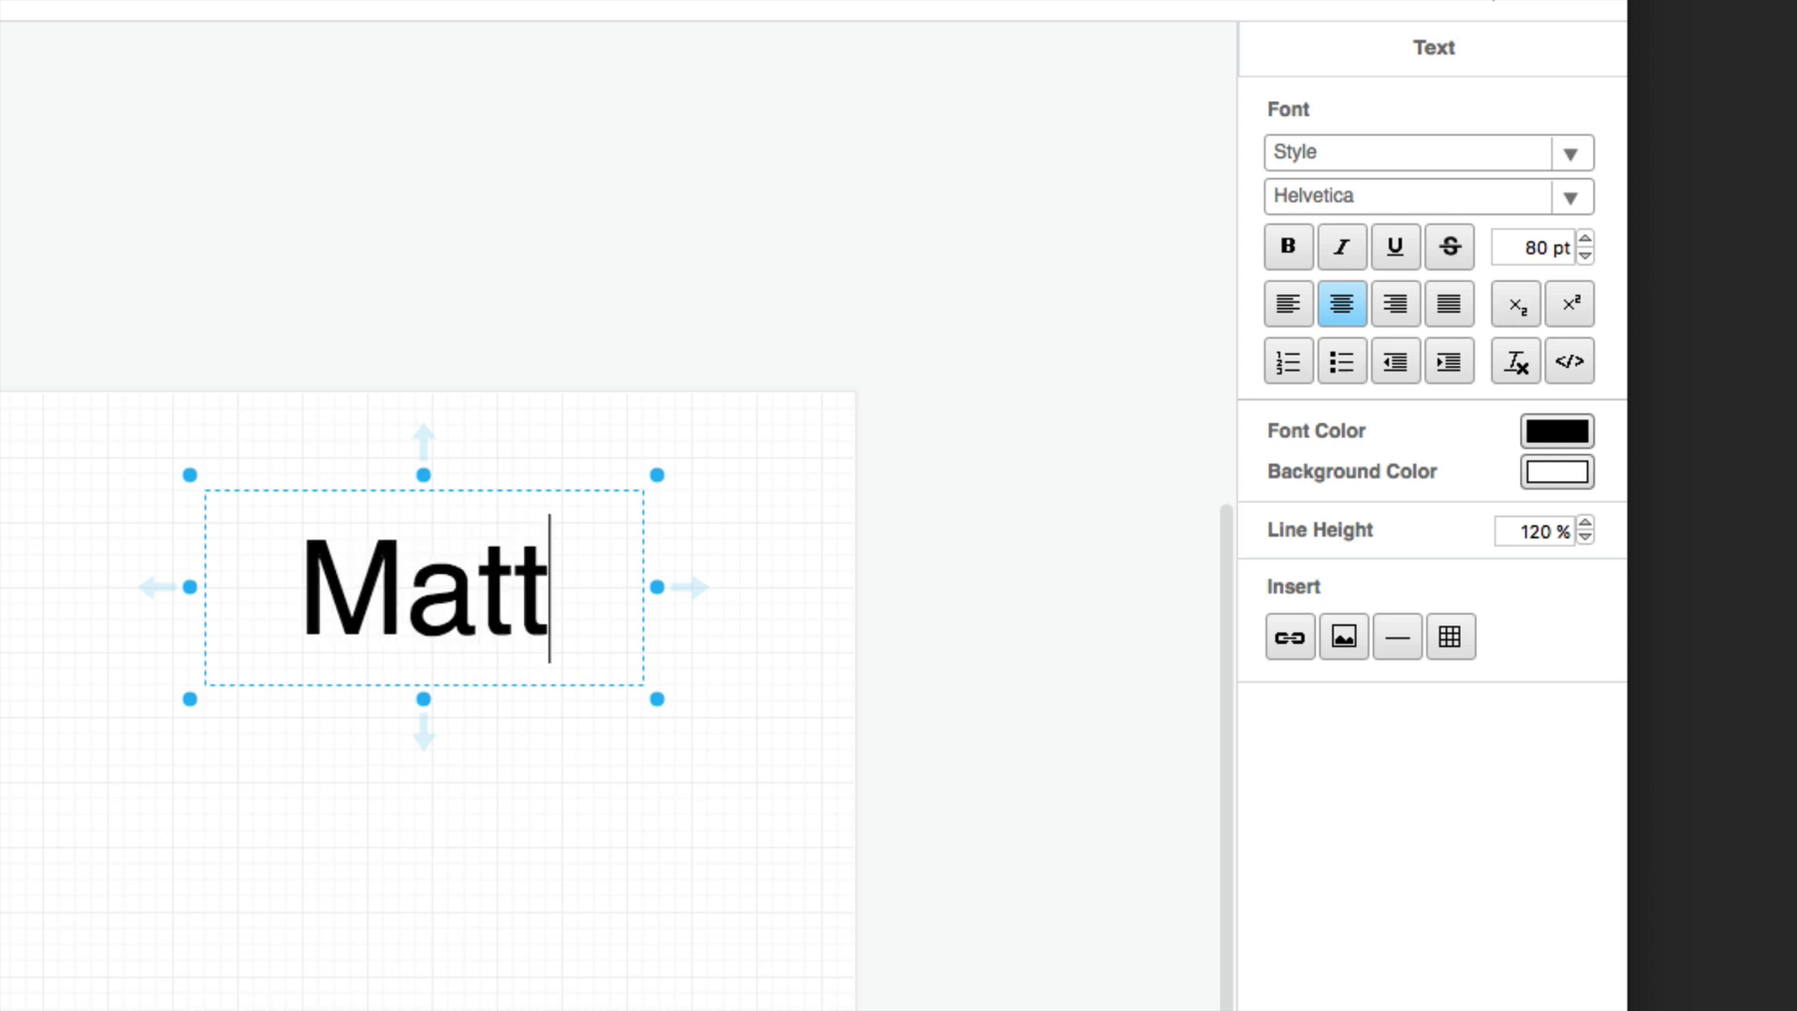
click(850, 680)
click(818, 675)
drag(471, 631, 584, 559)
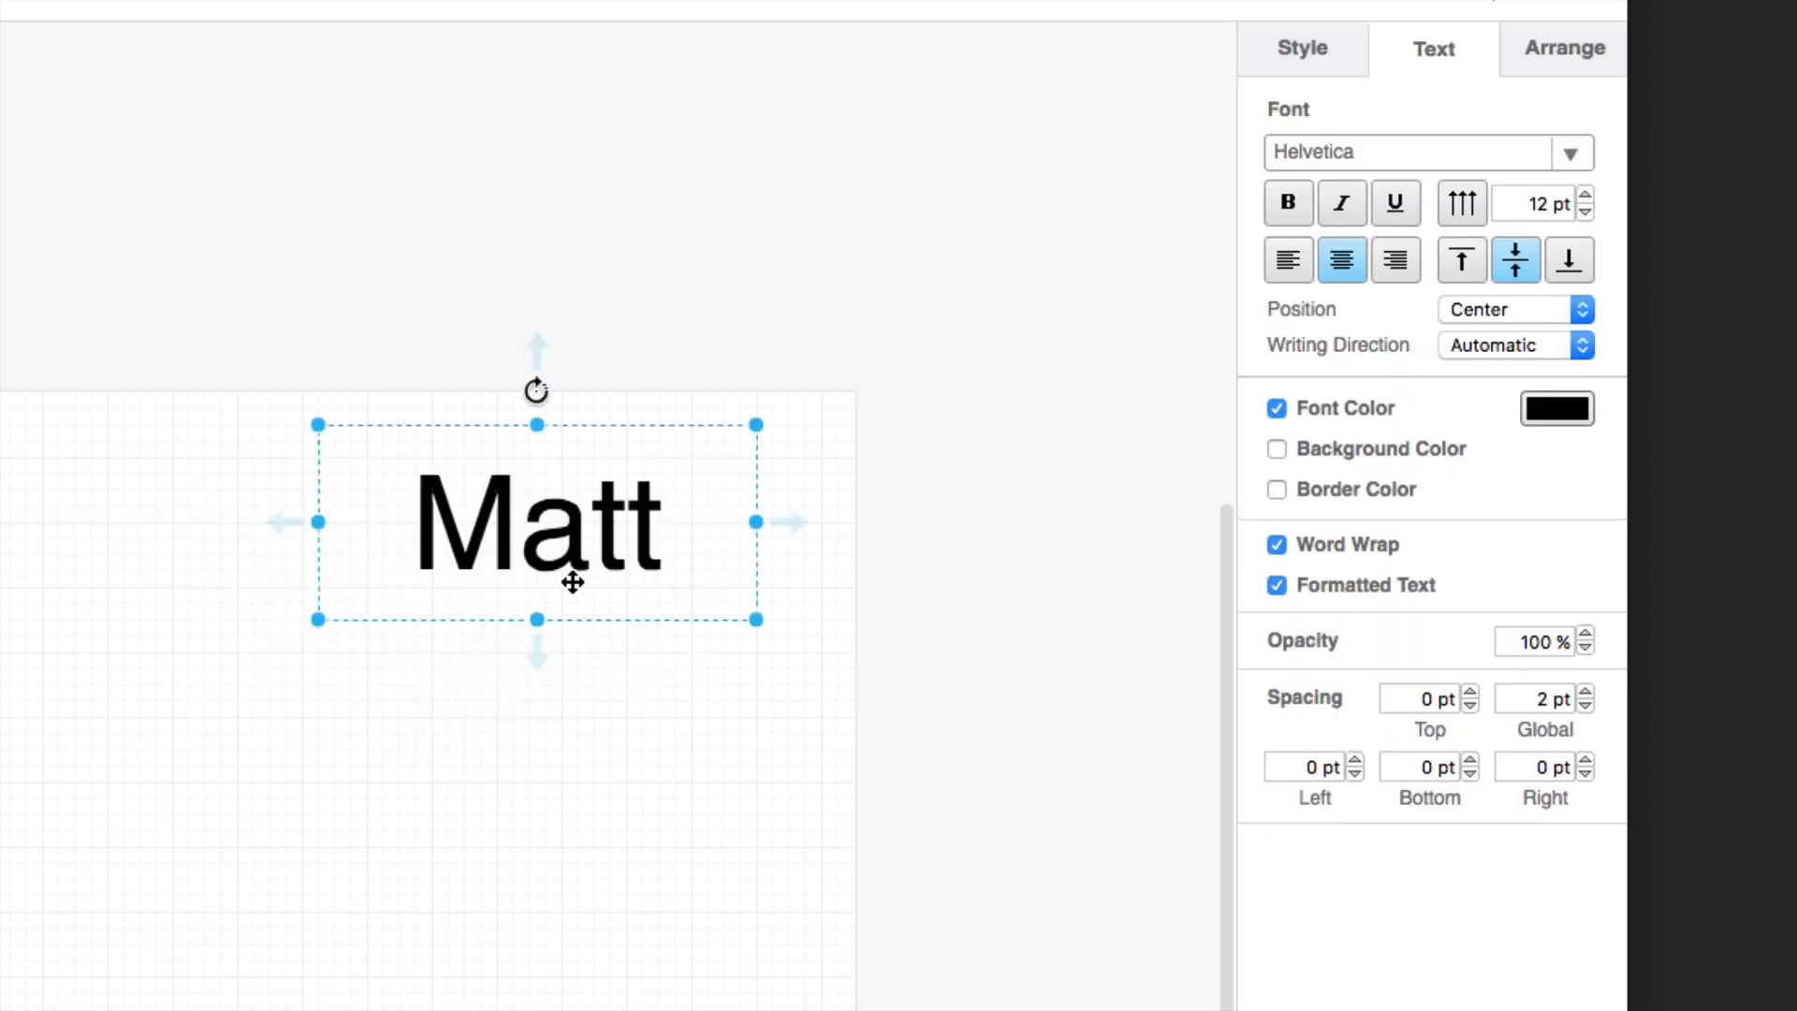
drag(424, 686, 662, 505)
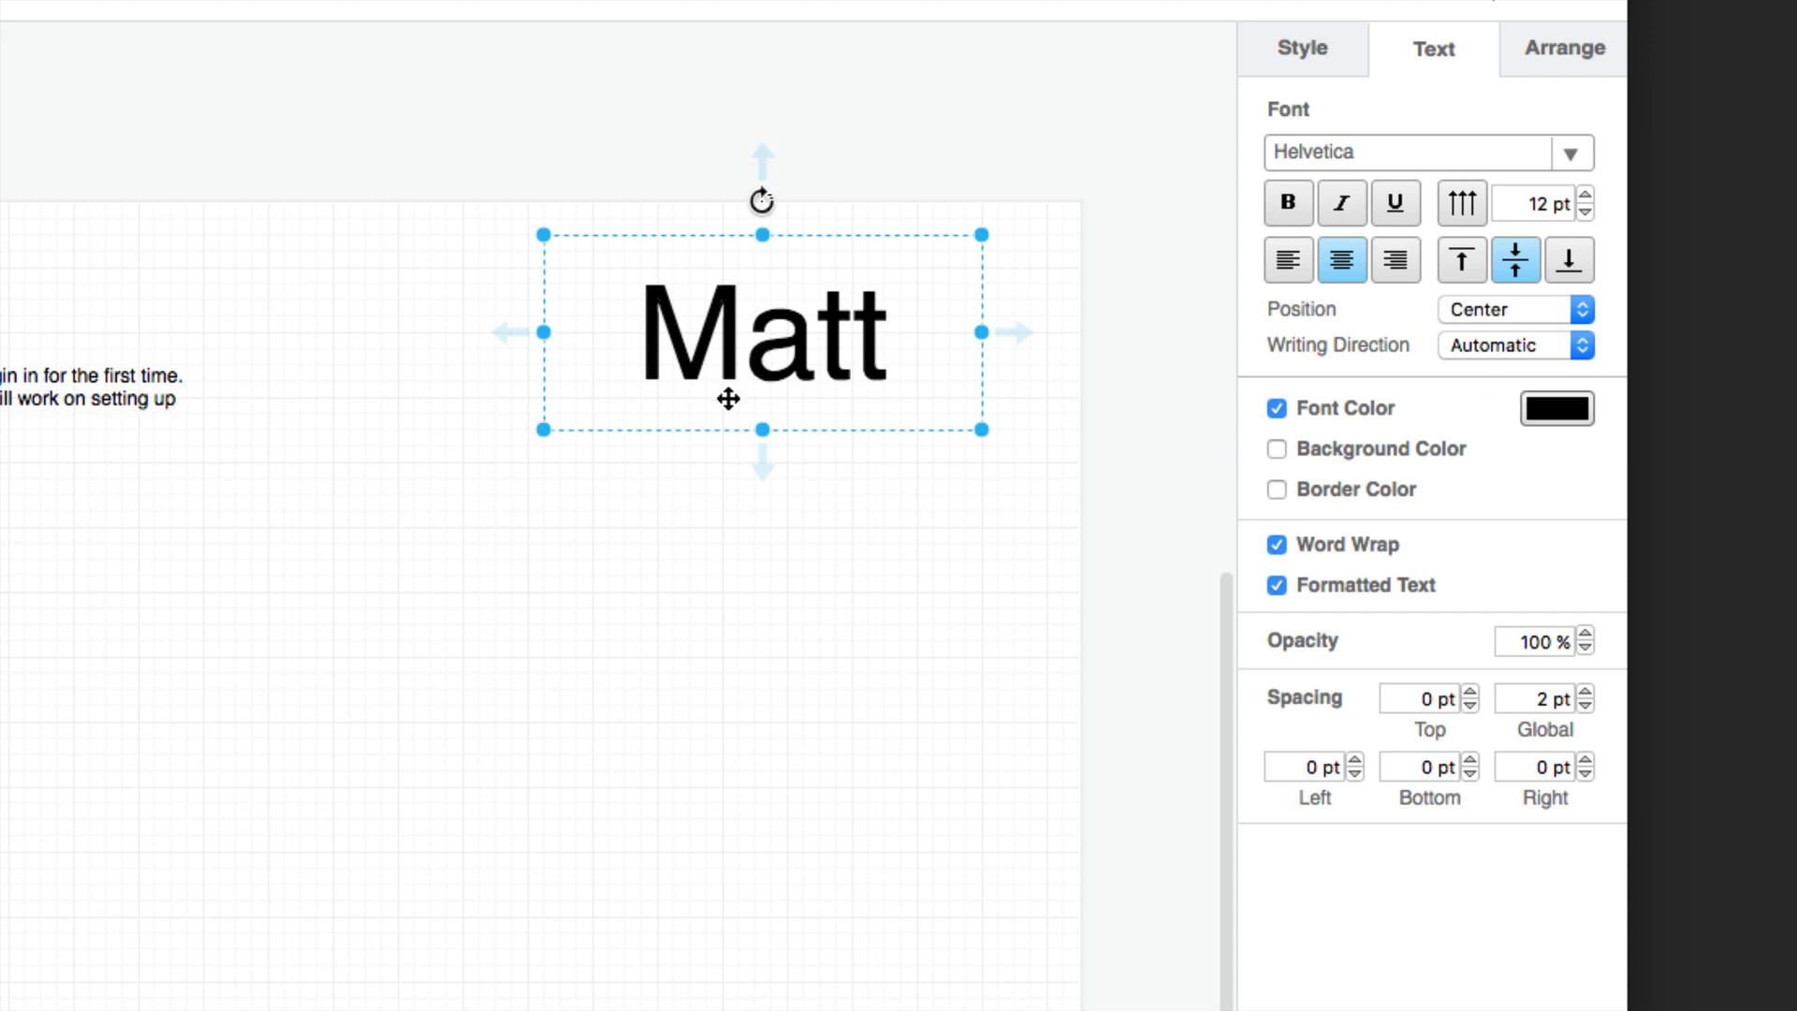
key(super+minus)
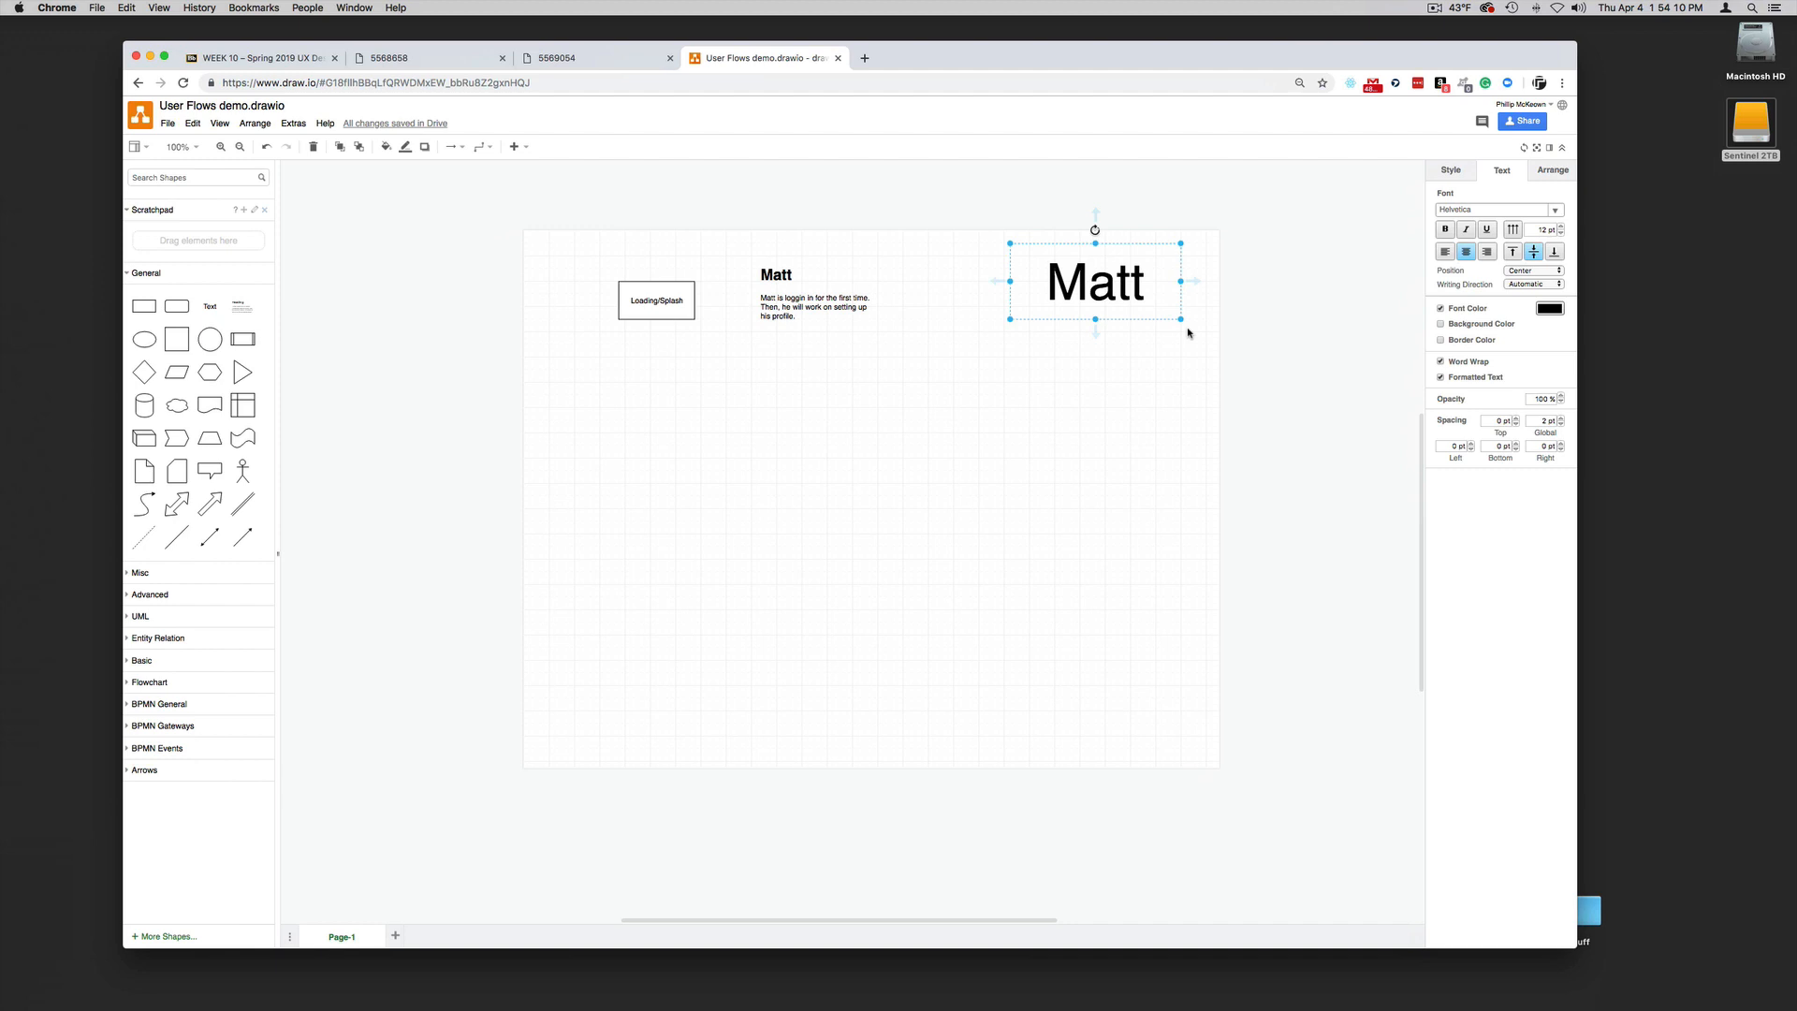
key(super+0)
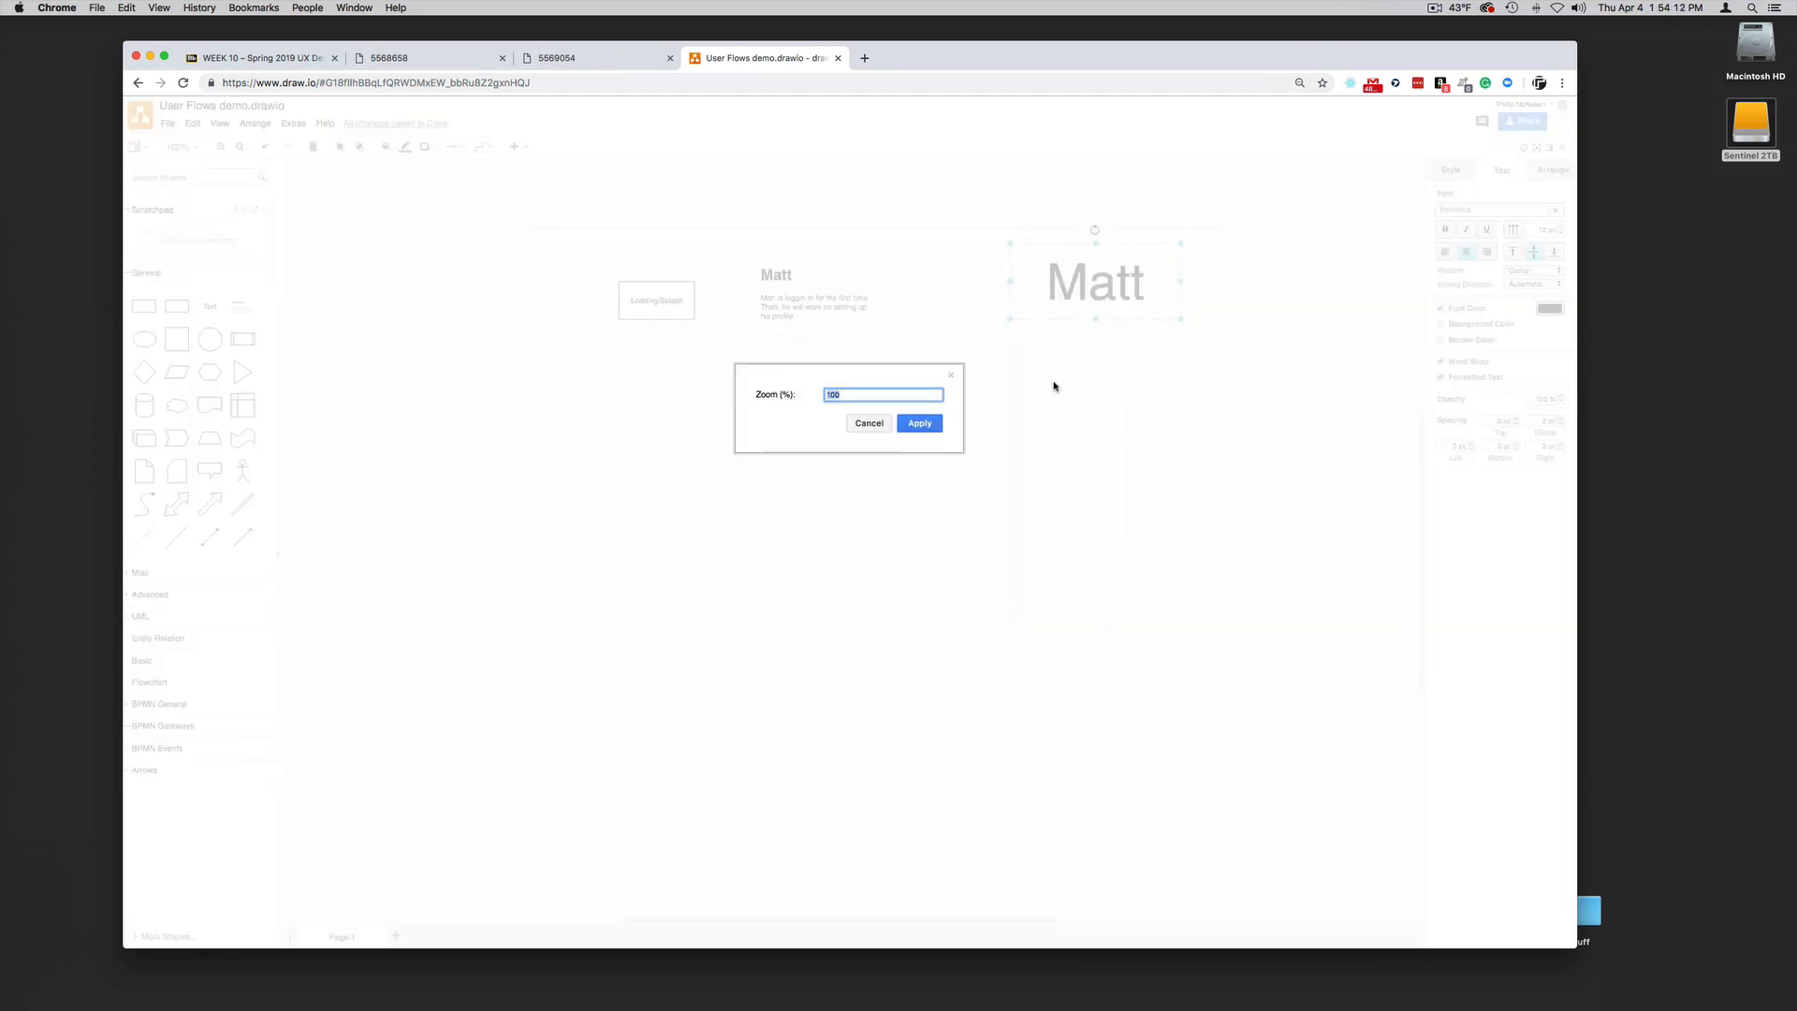
click(925, 422)
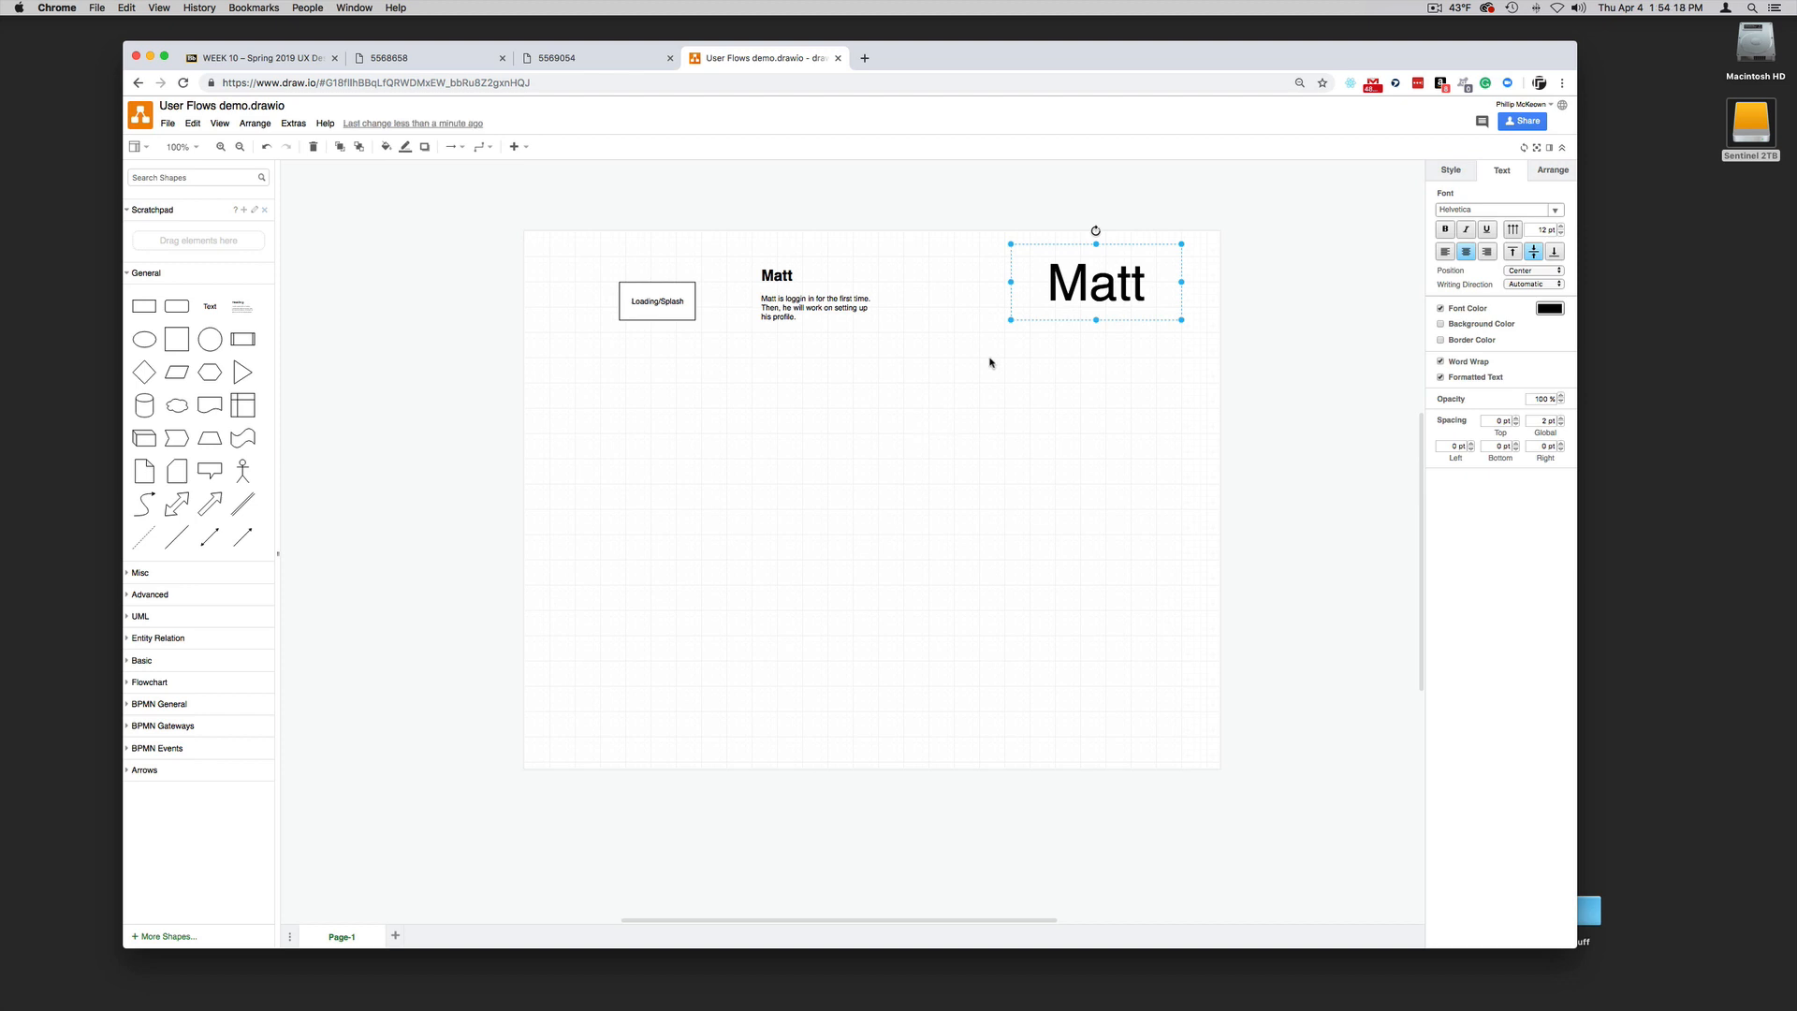
Delete the heading from the persona textbox so that only its paragraph remains
double_click(800, 287)
click(802, 278)
drag(802, 278, 749, 273)
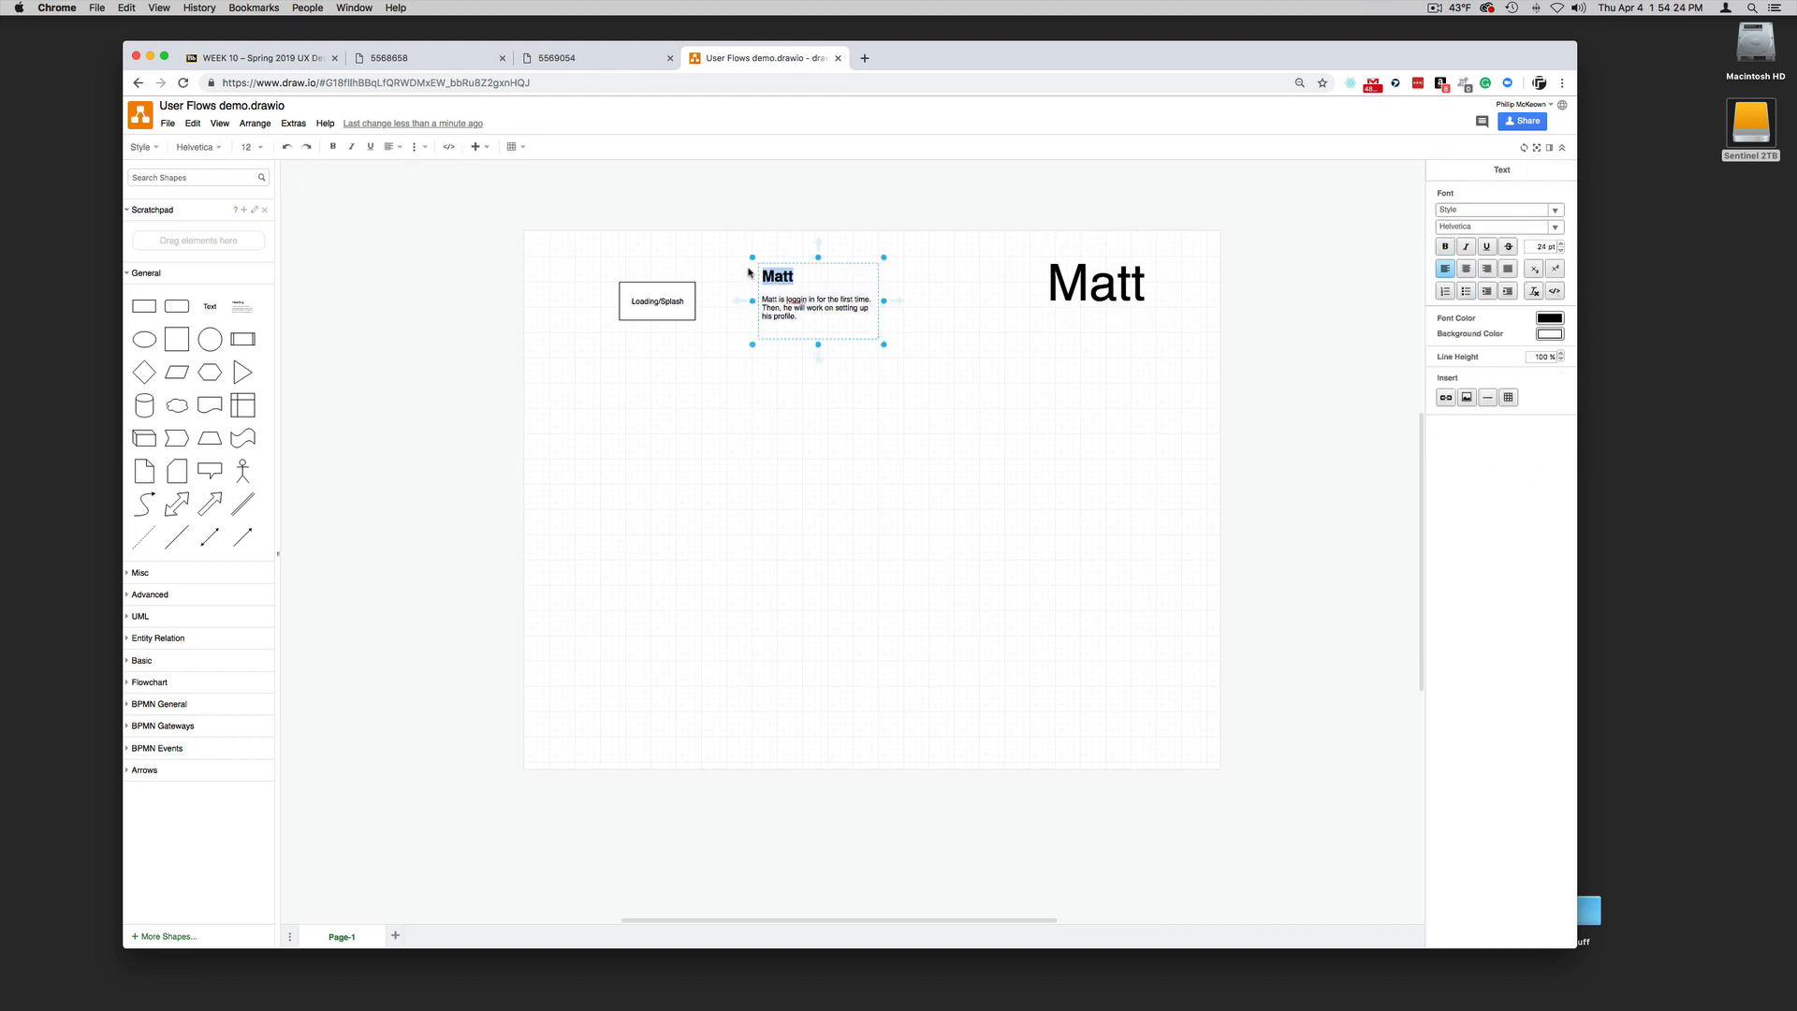
key(Delete)
key(Delete)
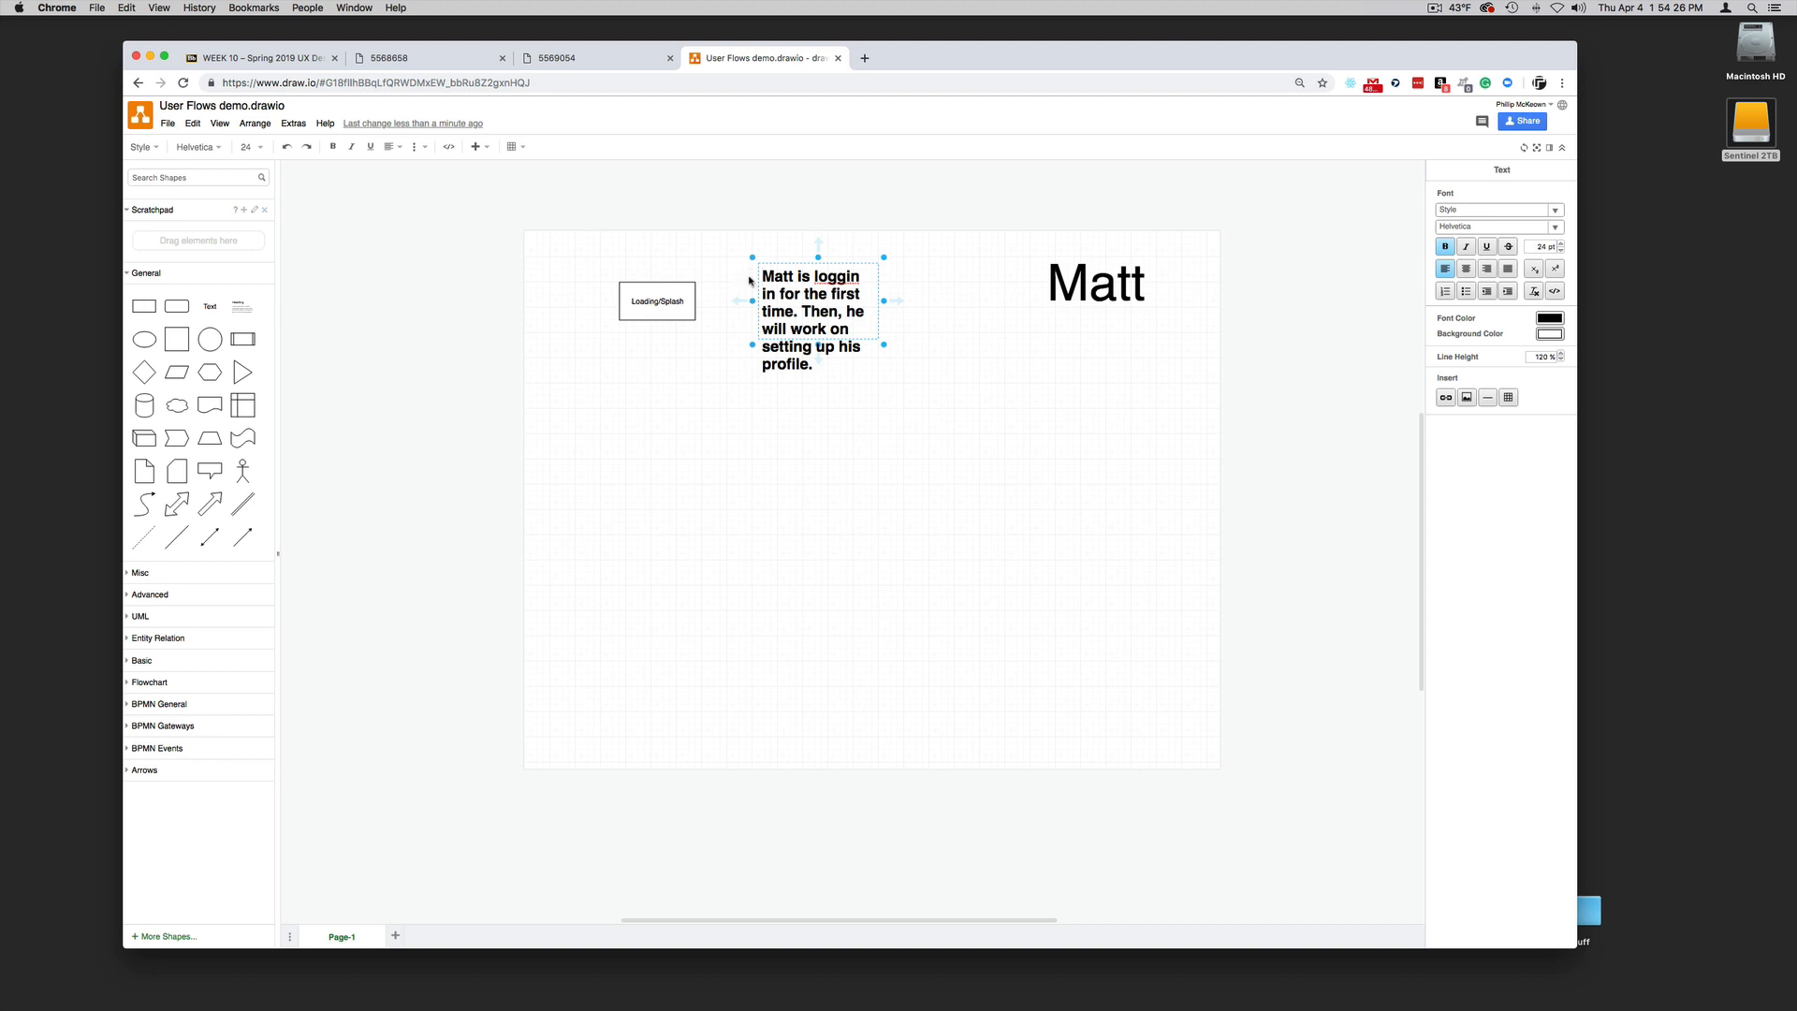
Set the whole paragraph's font size to 15 pt and move the textbox directly beneath the large persona name
key(super+a)
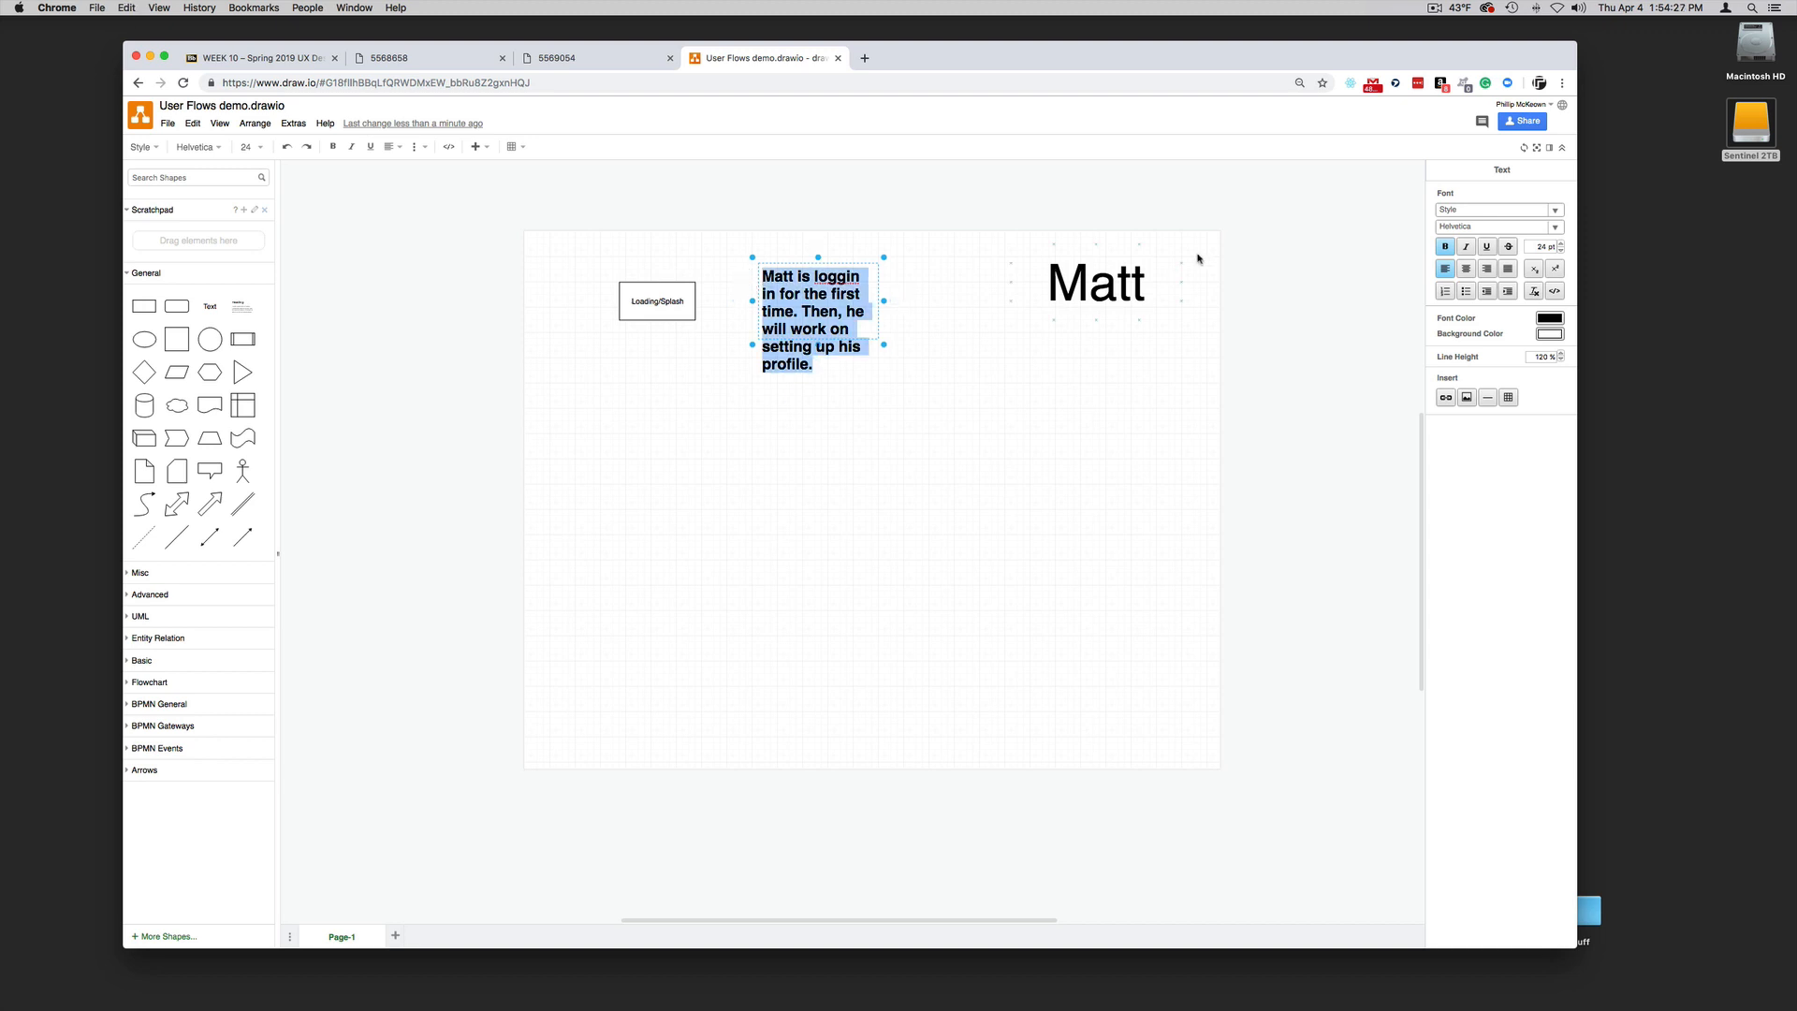
click(1542, 247)
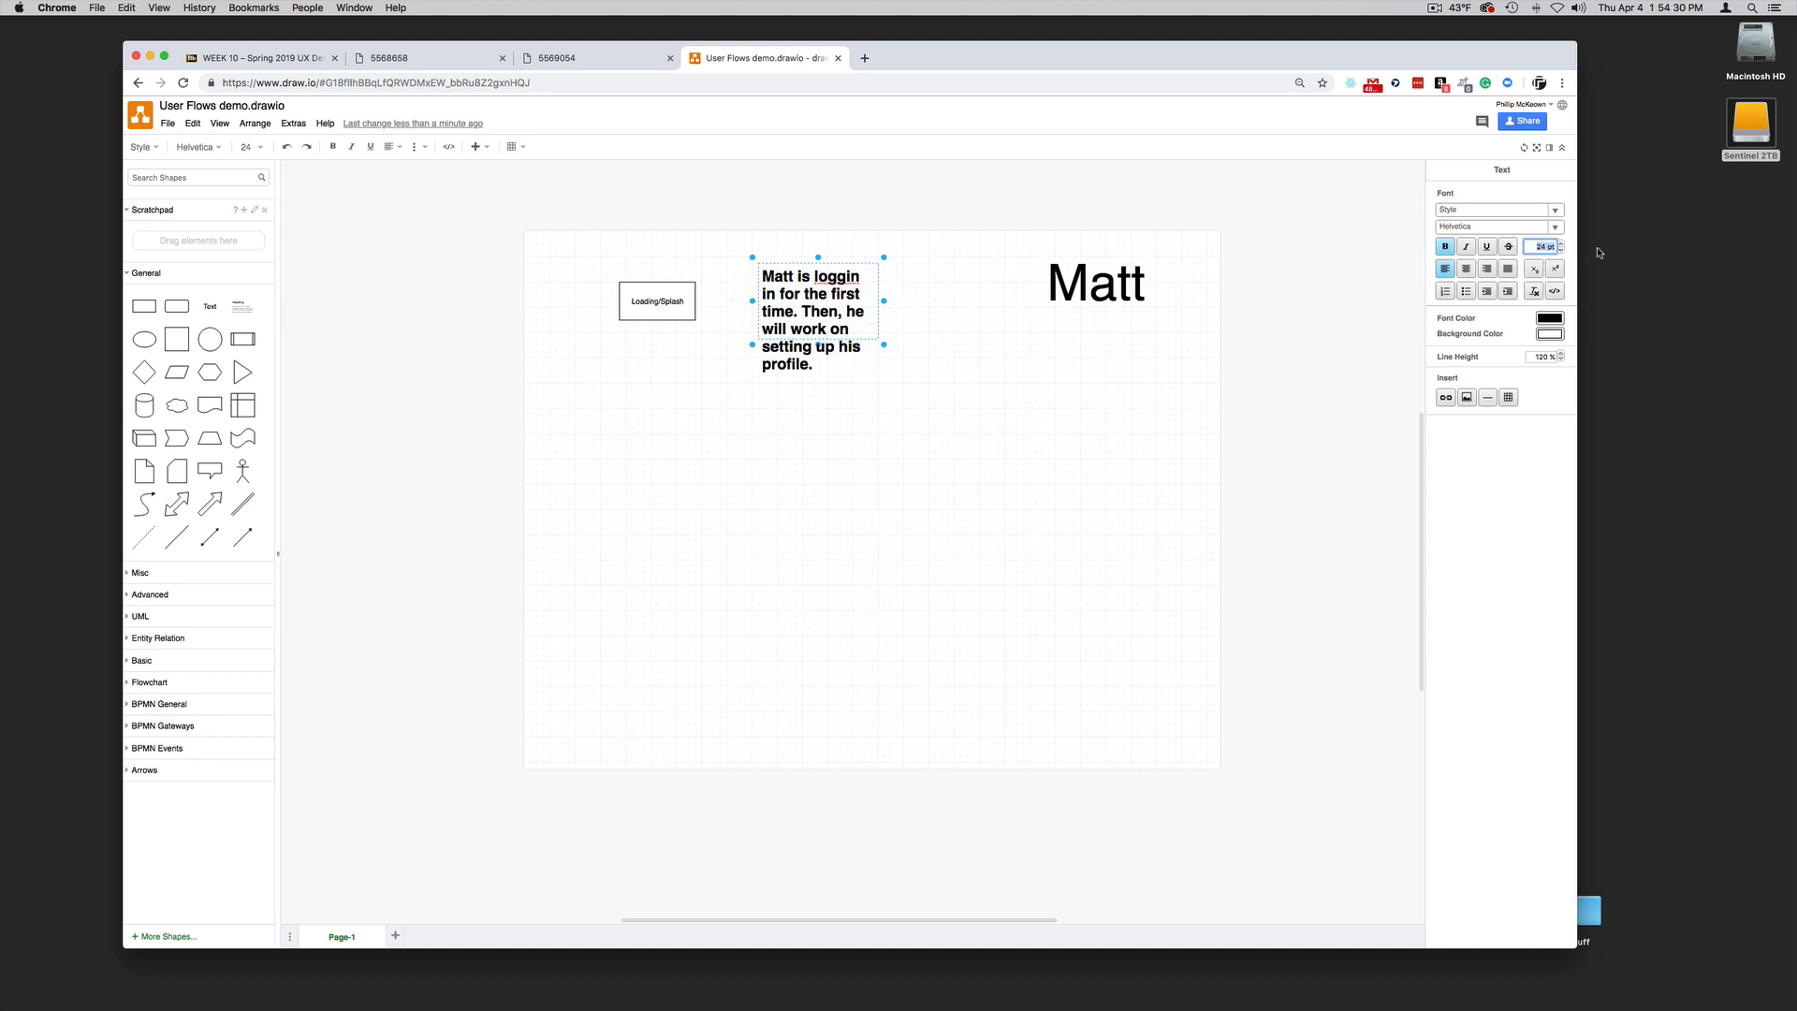
text(15)
key(Return)
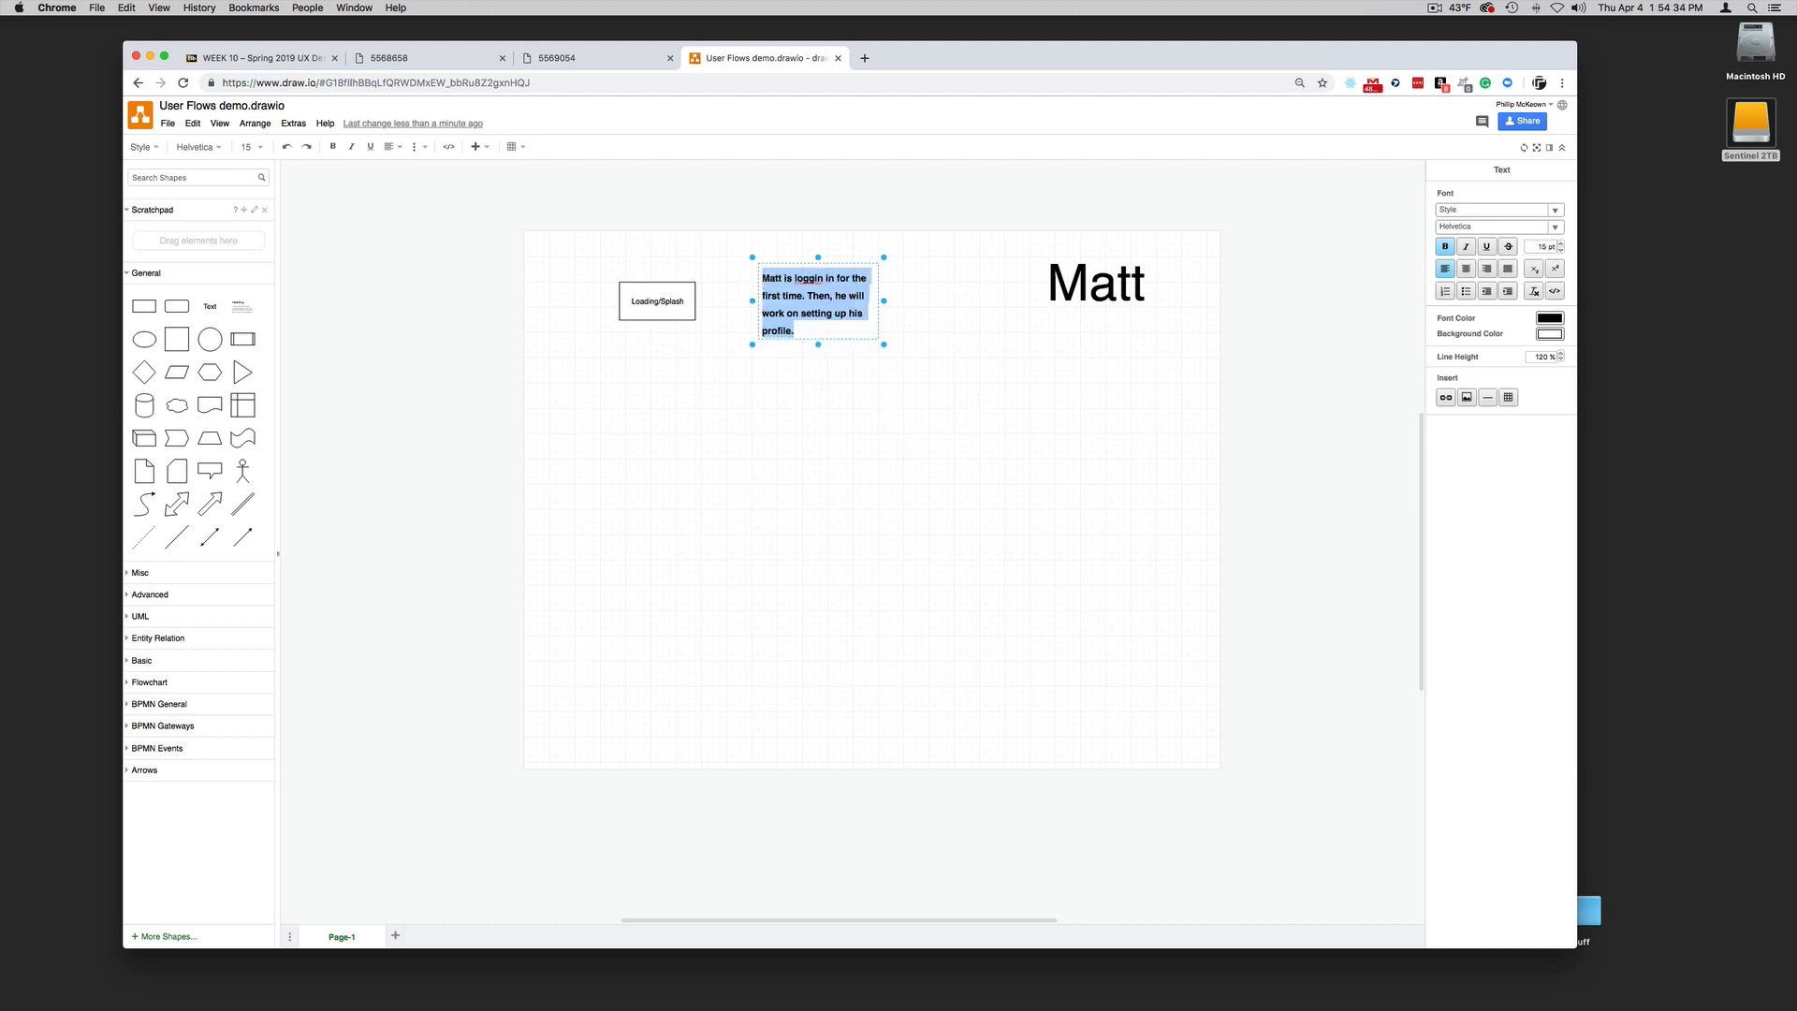
click(915, 342)
drag(824, 309, 1115, 352)
click(964, 409)
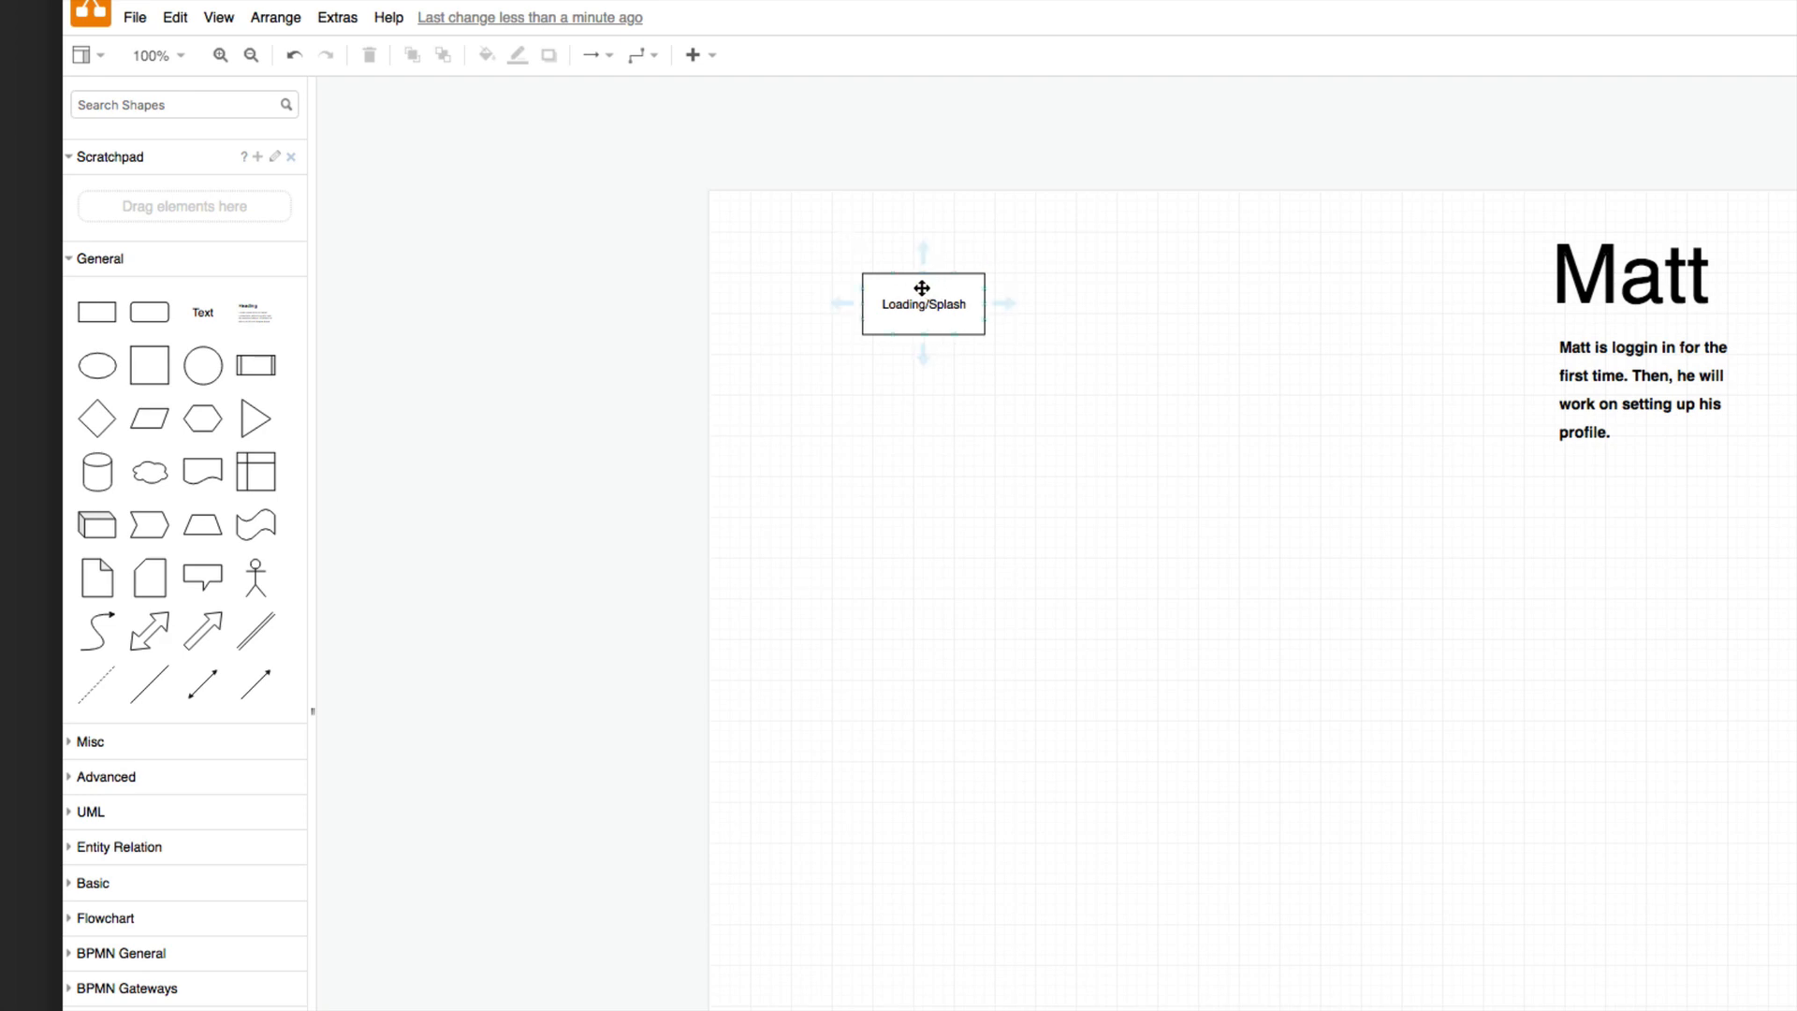
Place an arrow pointing down from the Loading/Splash rectangle and add a rectangle labelled "Login" at its tip
drag(257, 682, 922, 394)
drag(89, 311, 861, 441)
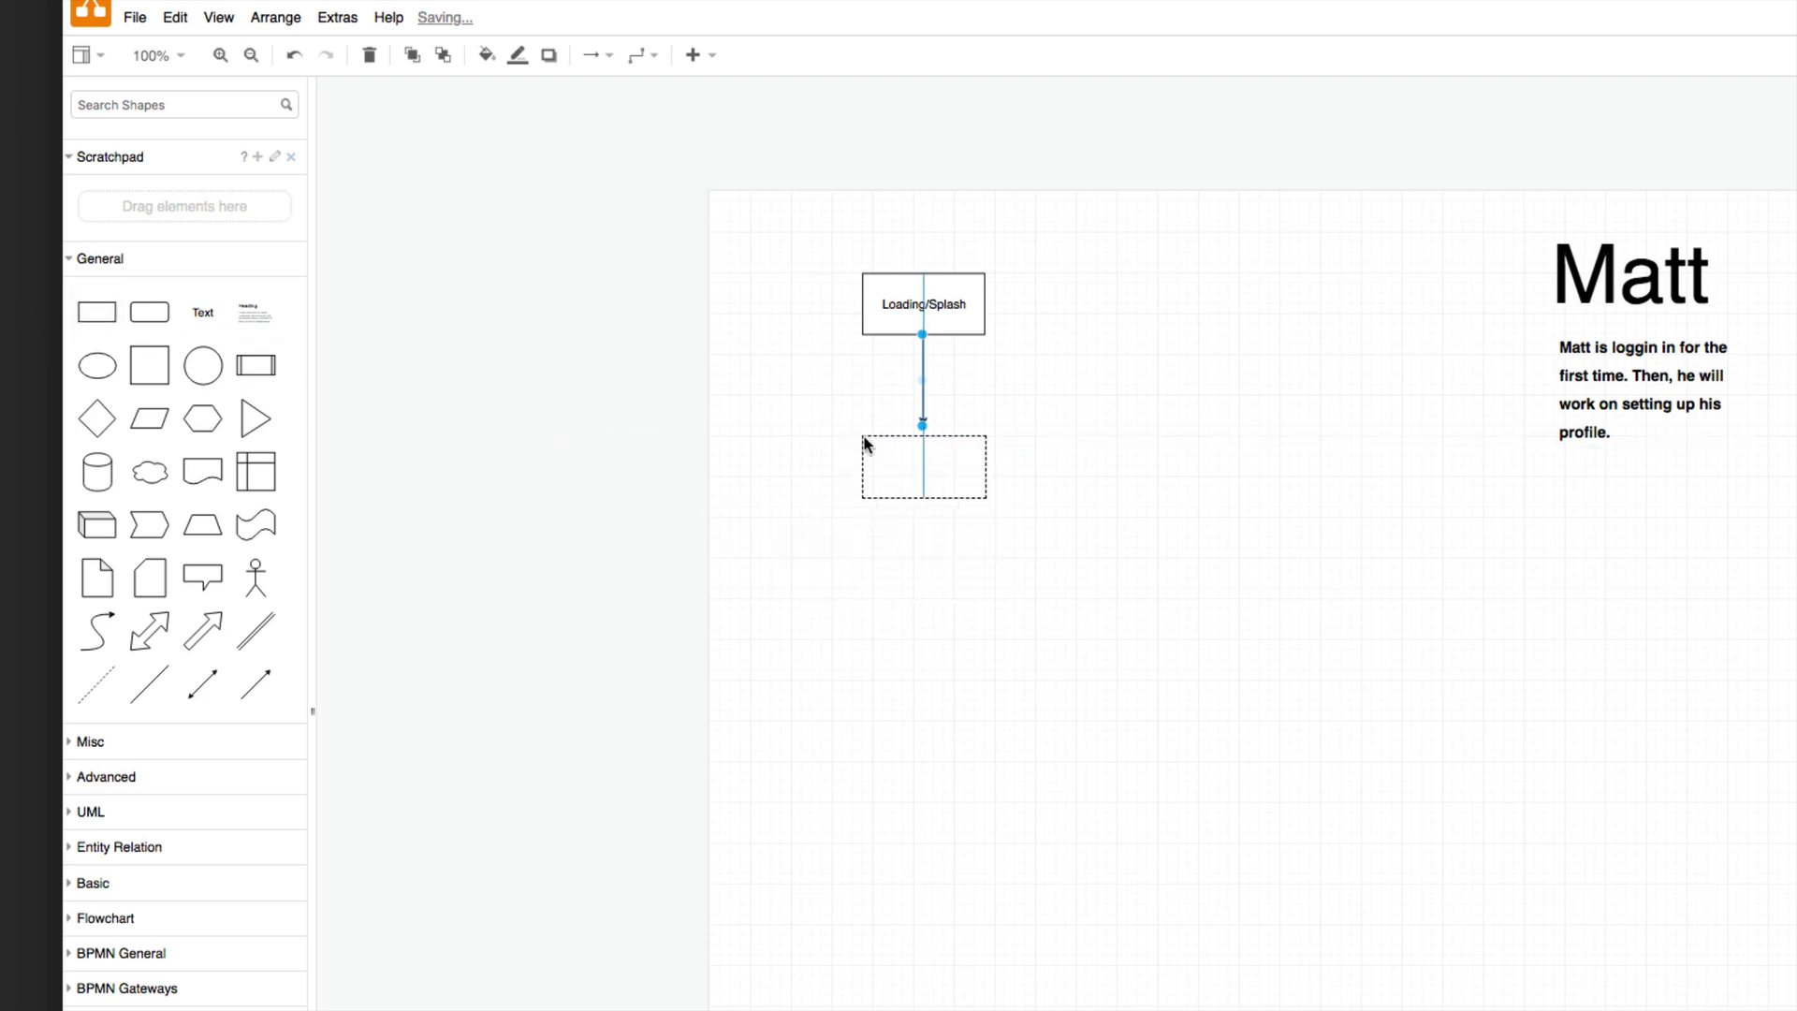
double_click(940, 466)
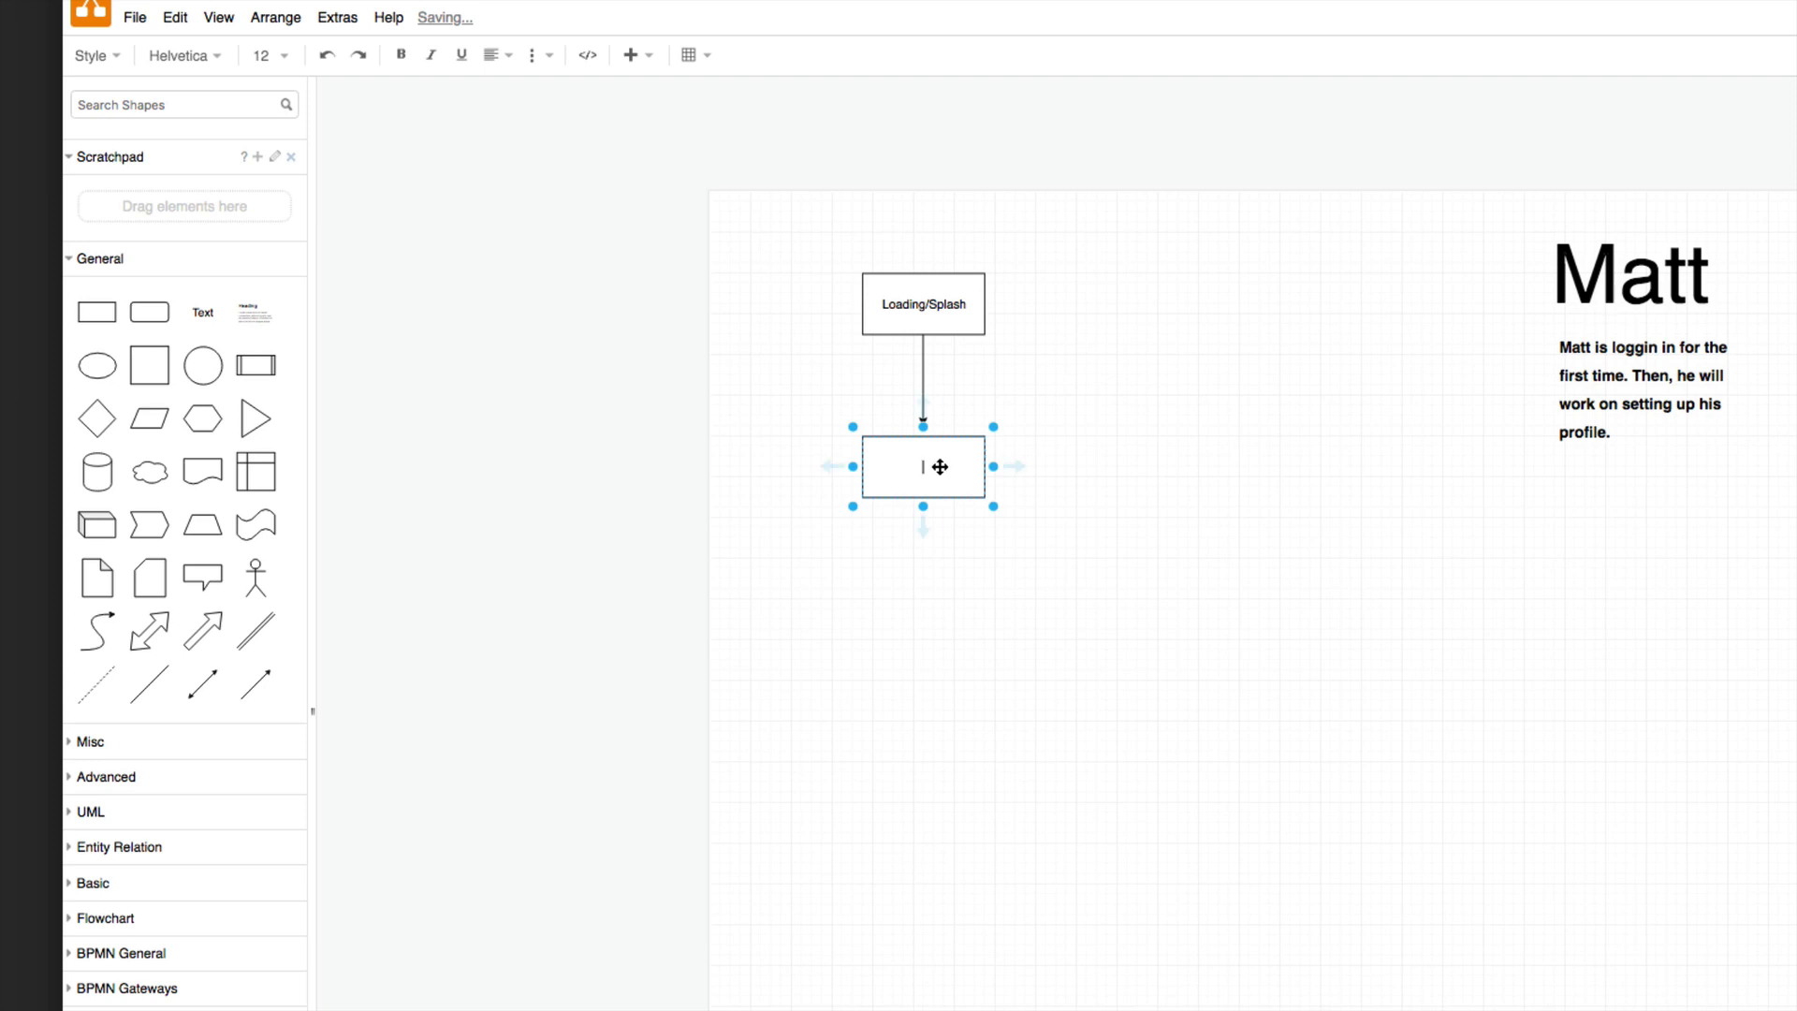
text(Login)
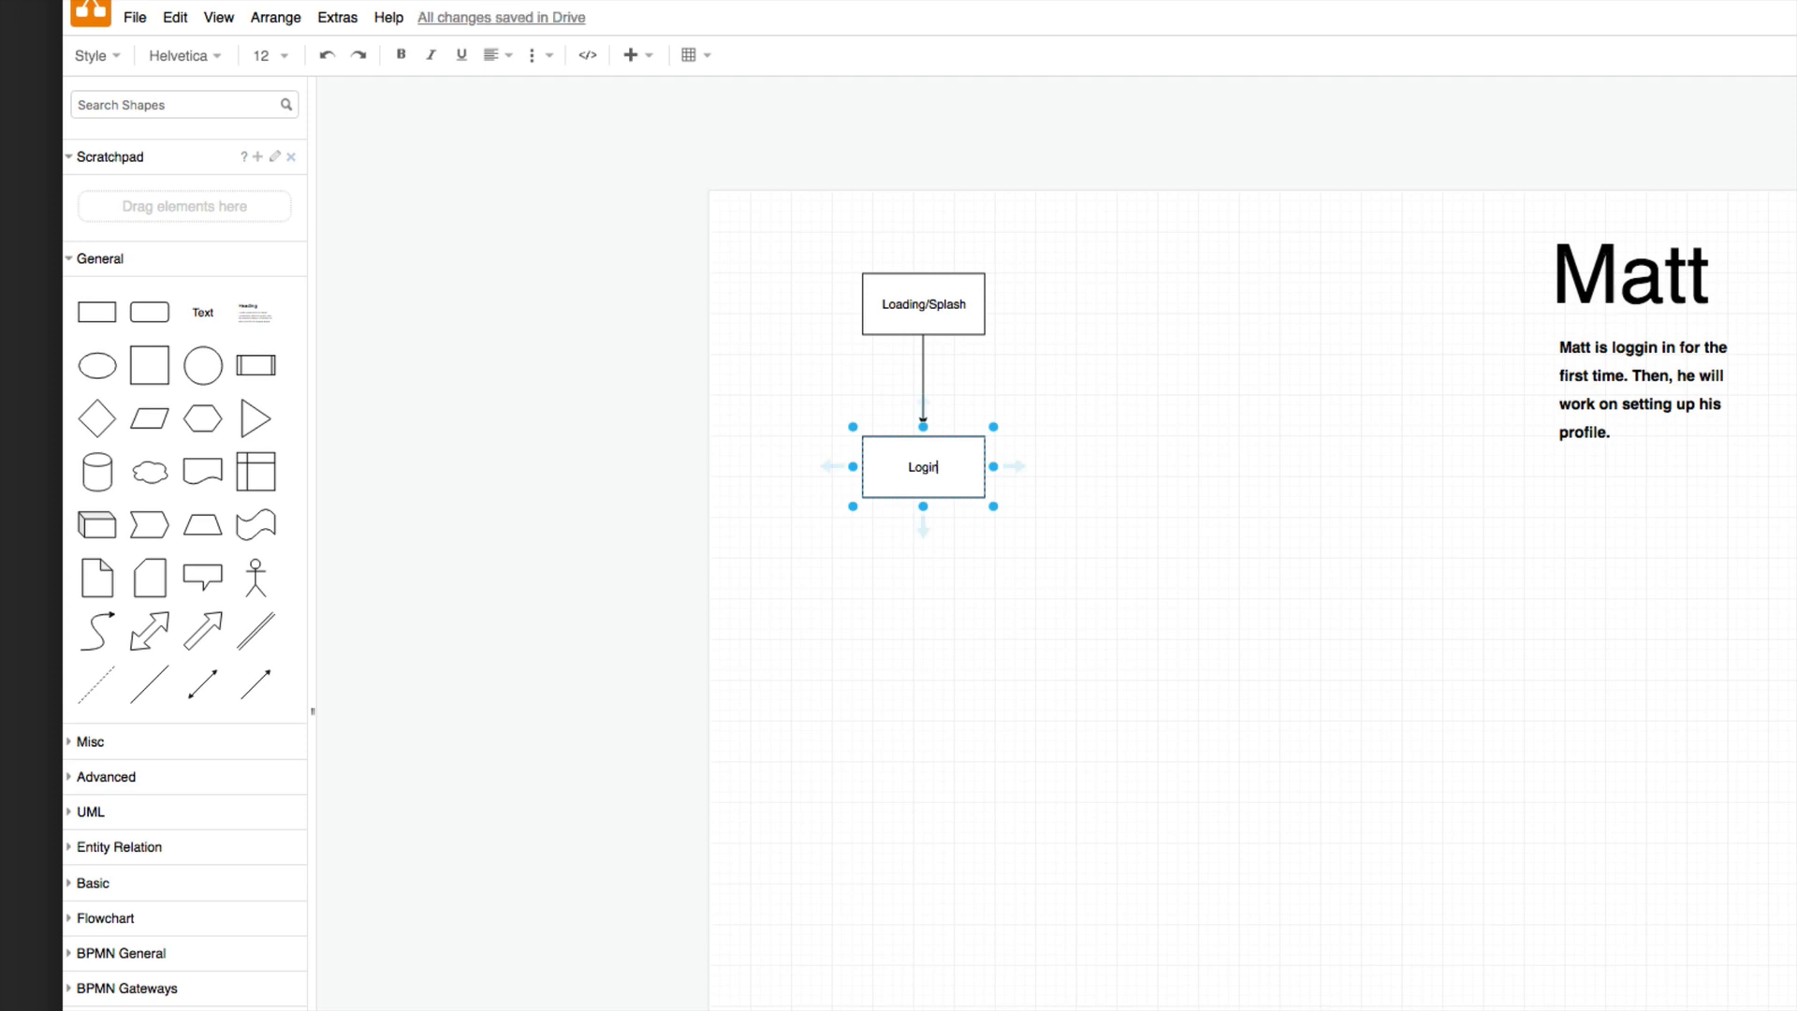
click(1003, 712)
drag(890, 461, 889, 451)
click(890, 603)
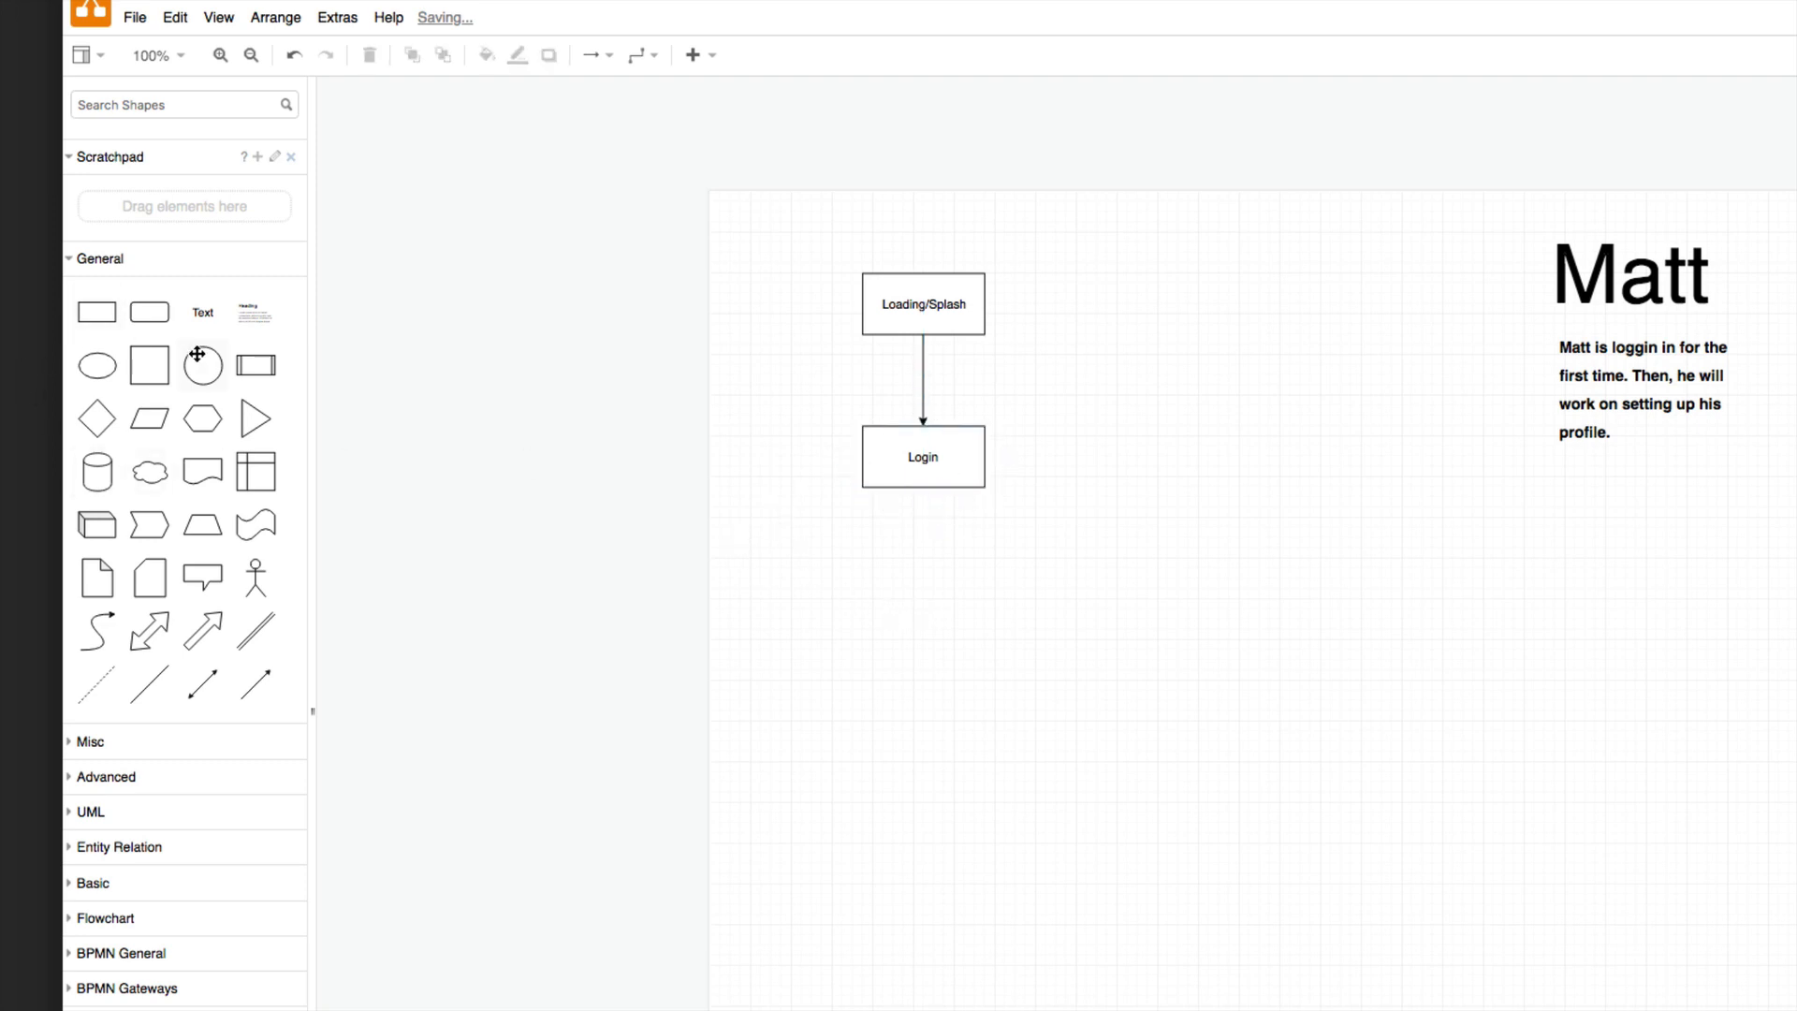
Add an empty rectangle right of the Login rectangle and connect the two with an arrow
drag(98, 313, 1063, 440)
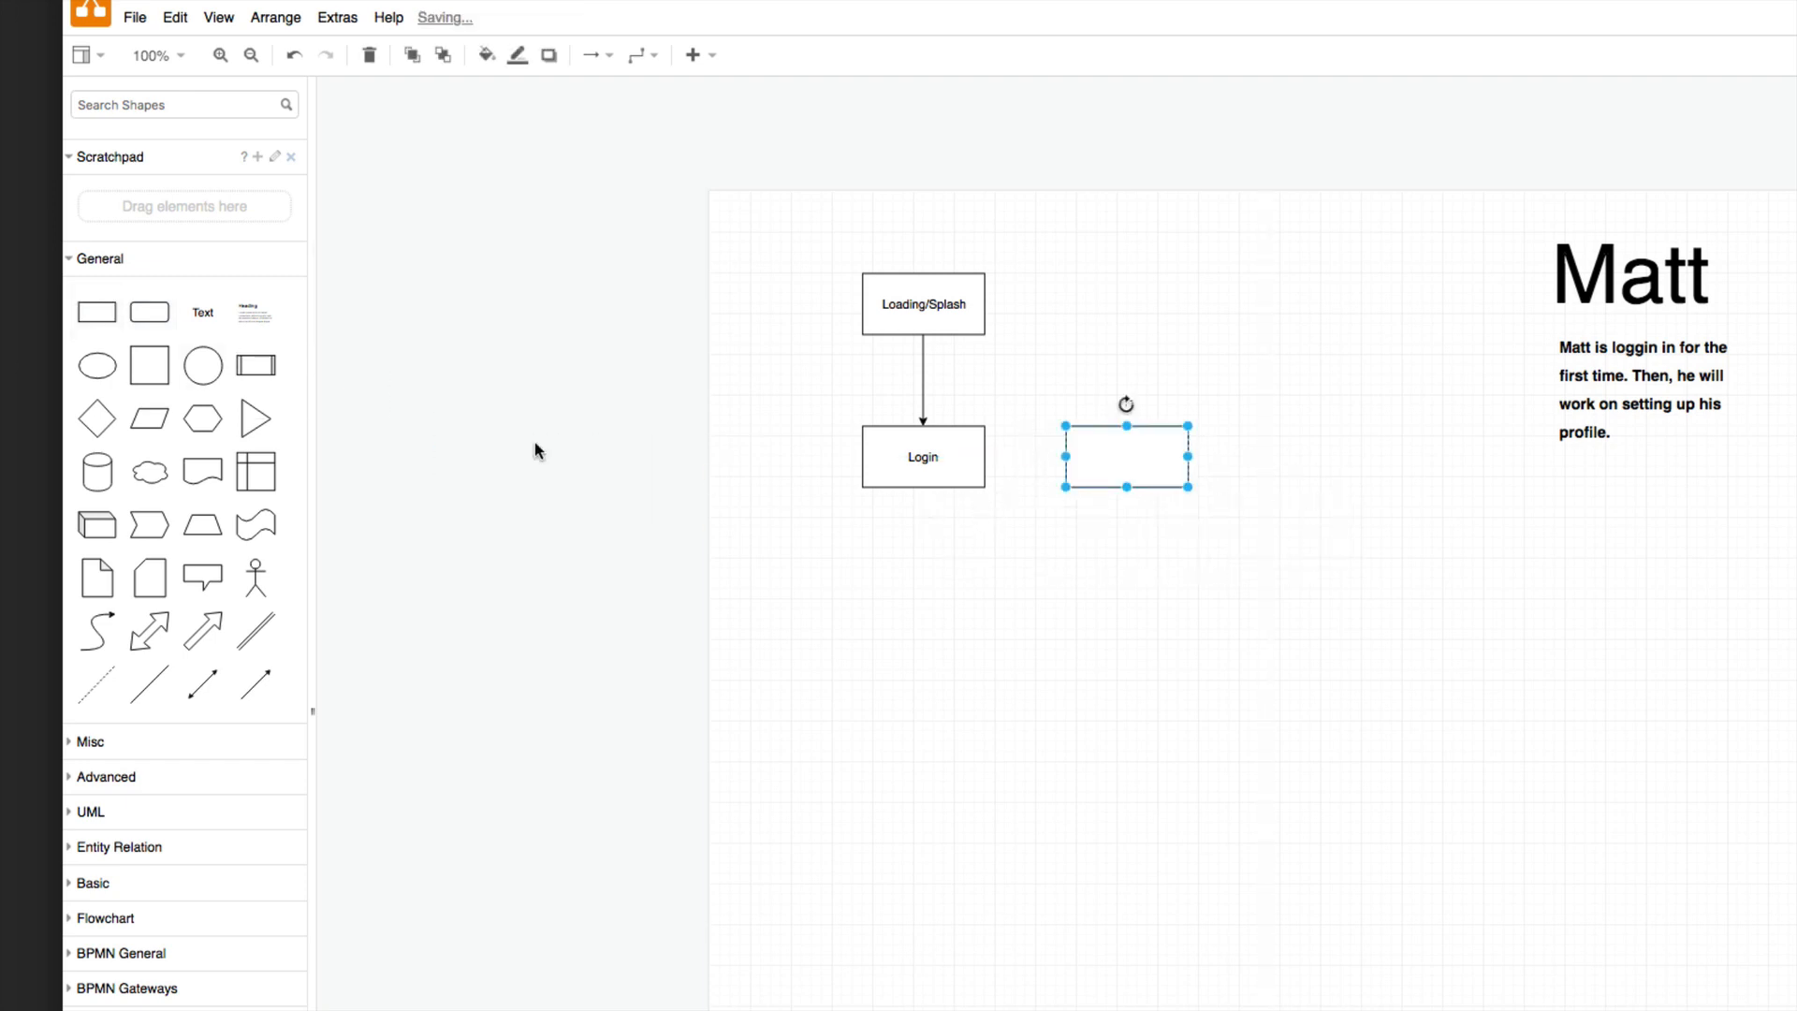
drag(255, 690, 1067, 456)
click(1038, 460)
click(1000, 590)
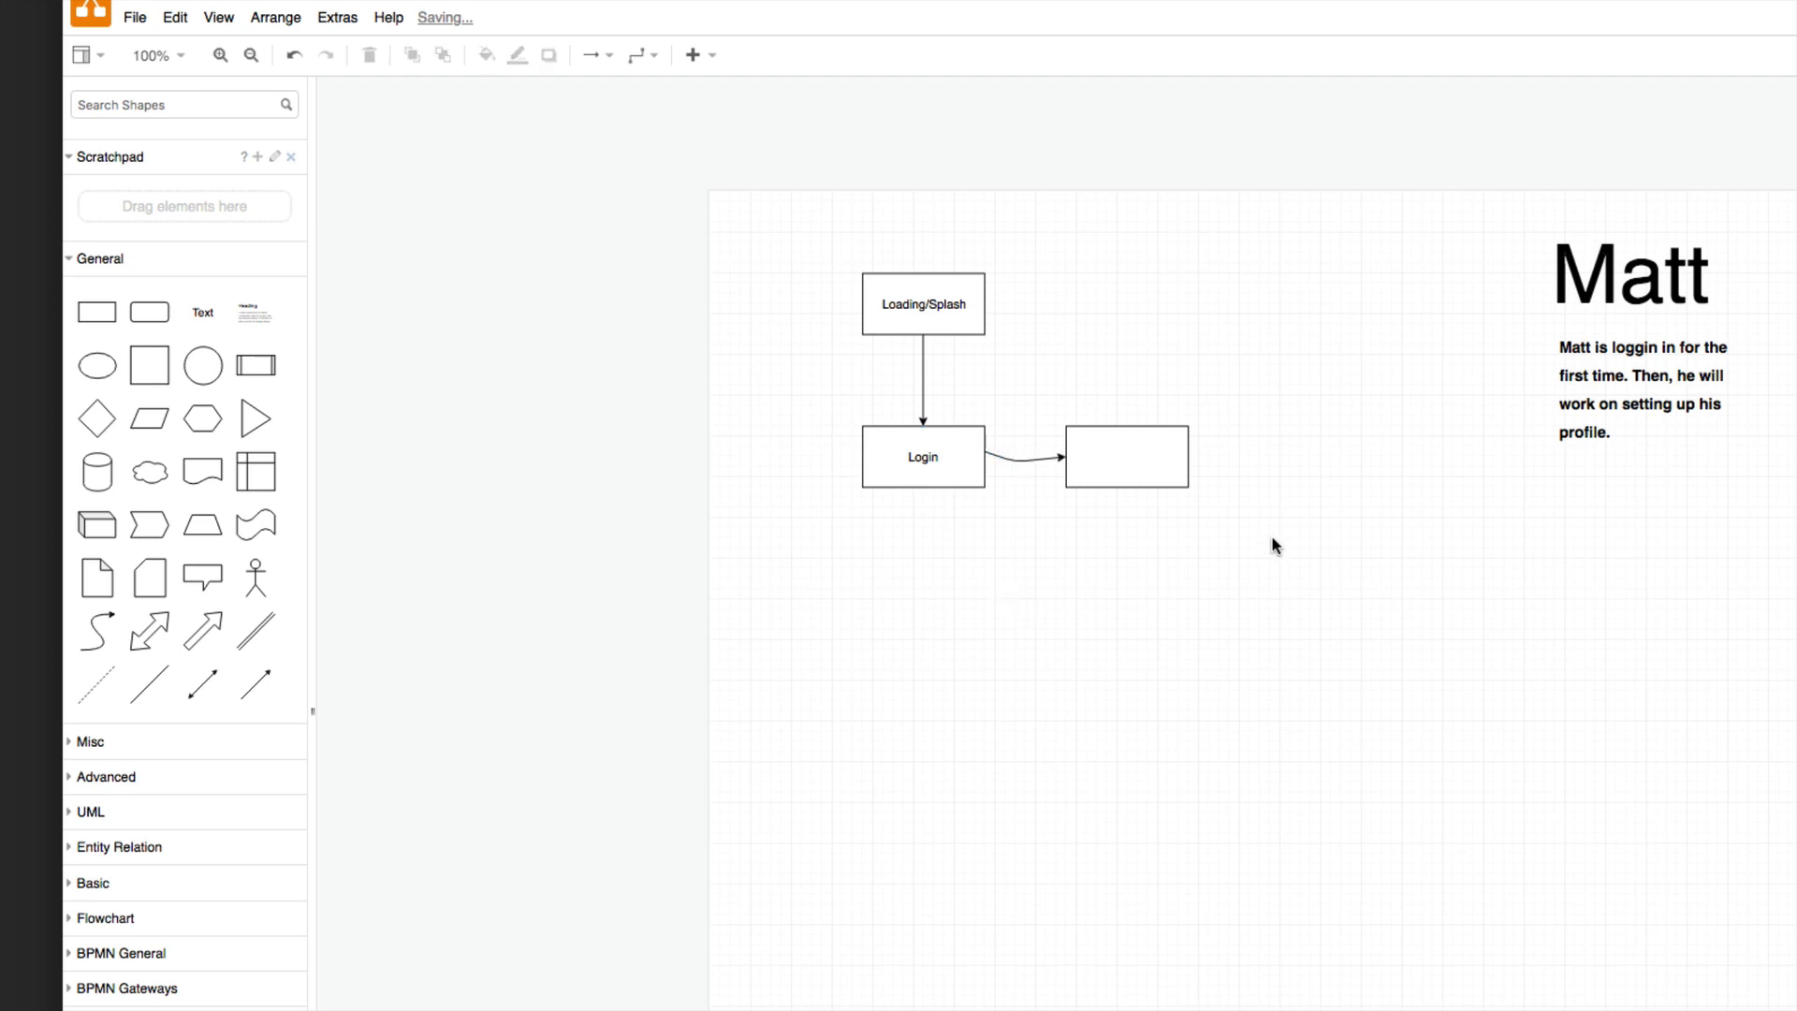
Delete the empty rectangle, the Login rectangle and both arrows, leaving the Loading/Splash rectangle on its own
drag(1273, 545, 1025, 409)
key(Delete)
click(1027, 459)
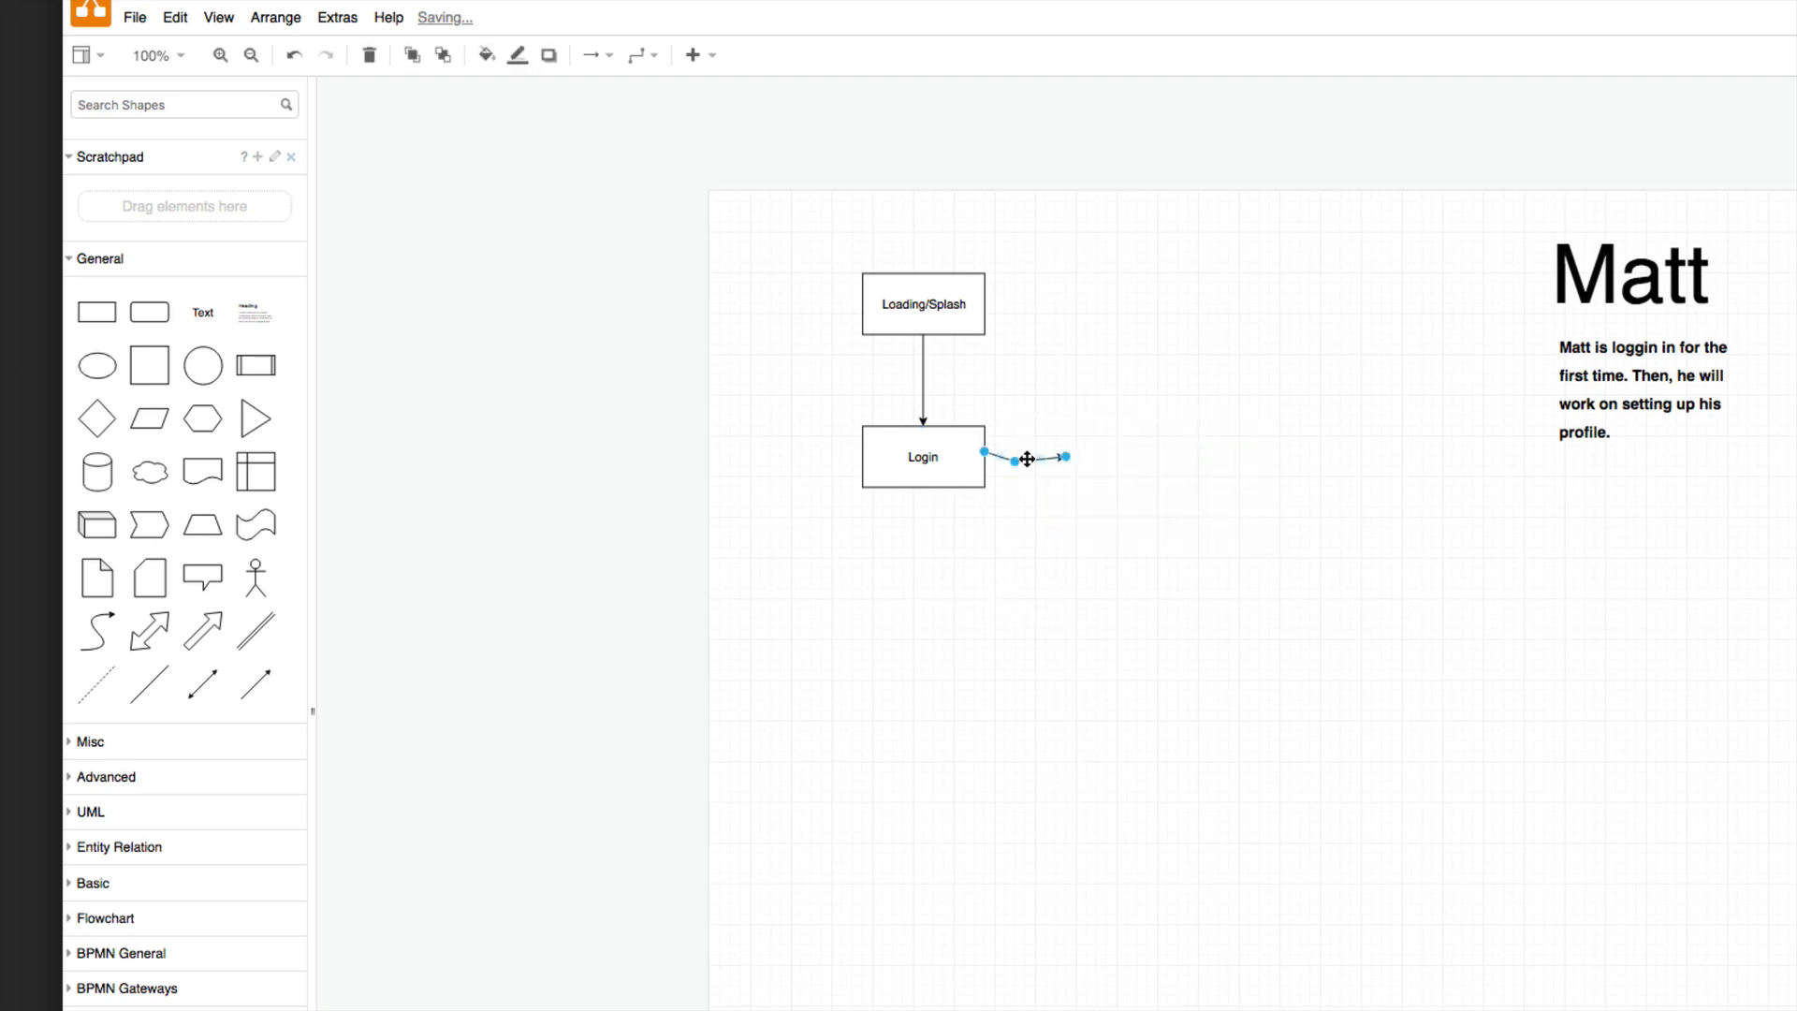
key(Delete)
click(955, 467)
key(Delete)
click(925, 423)
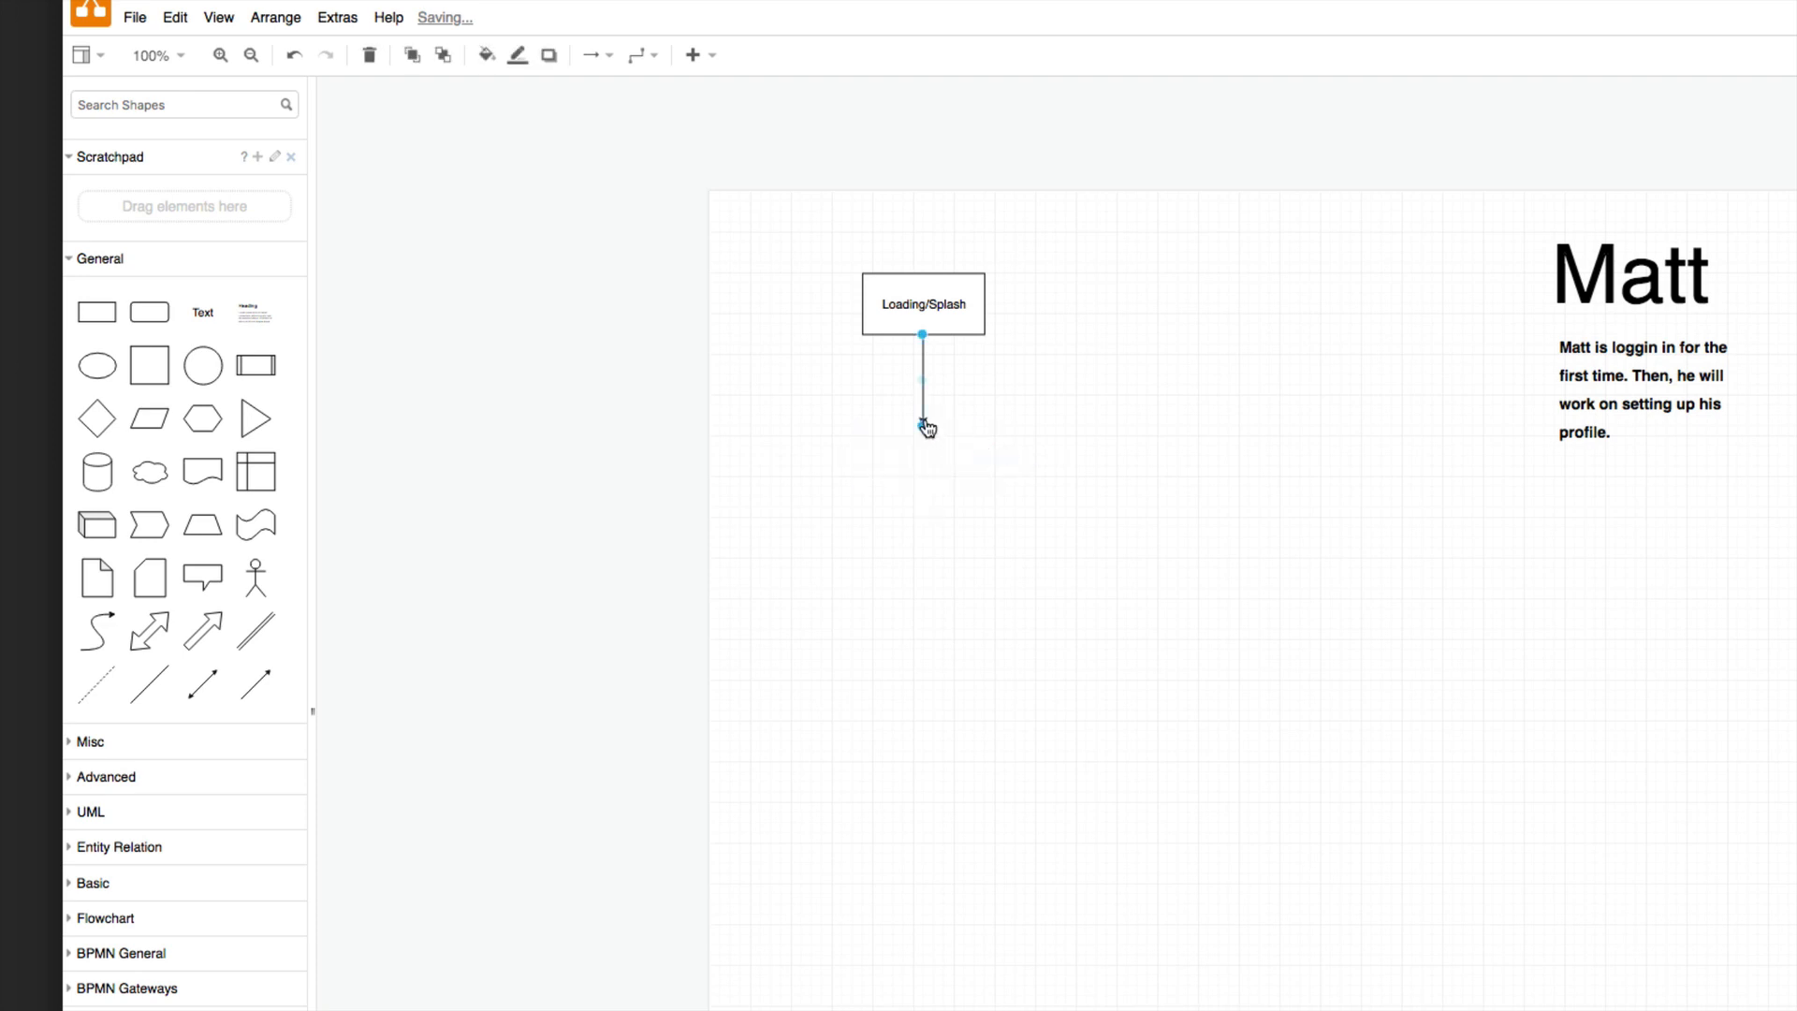
key(Delete)
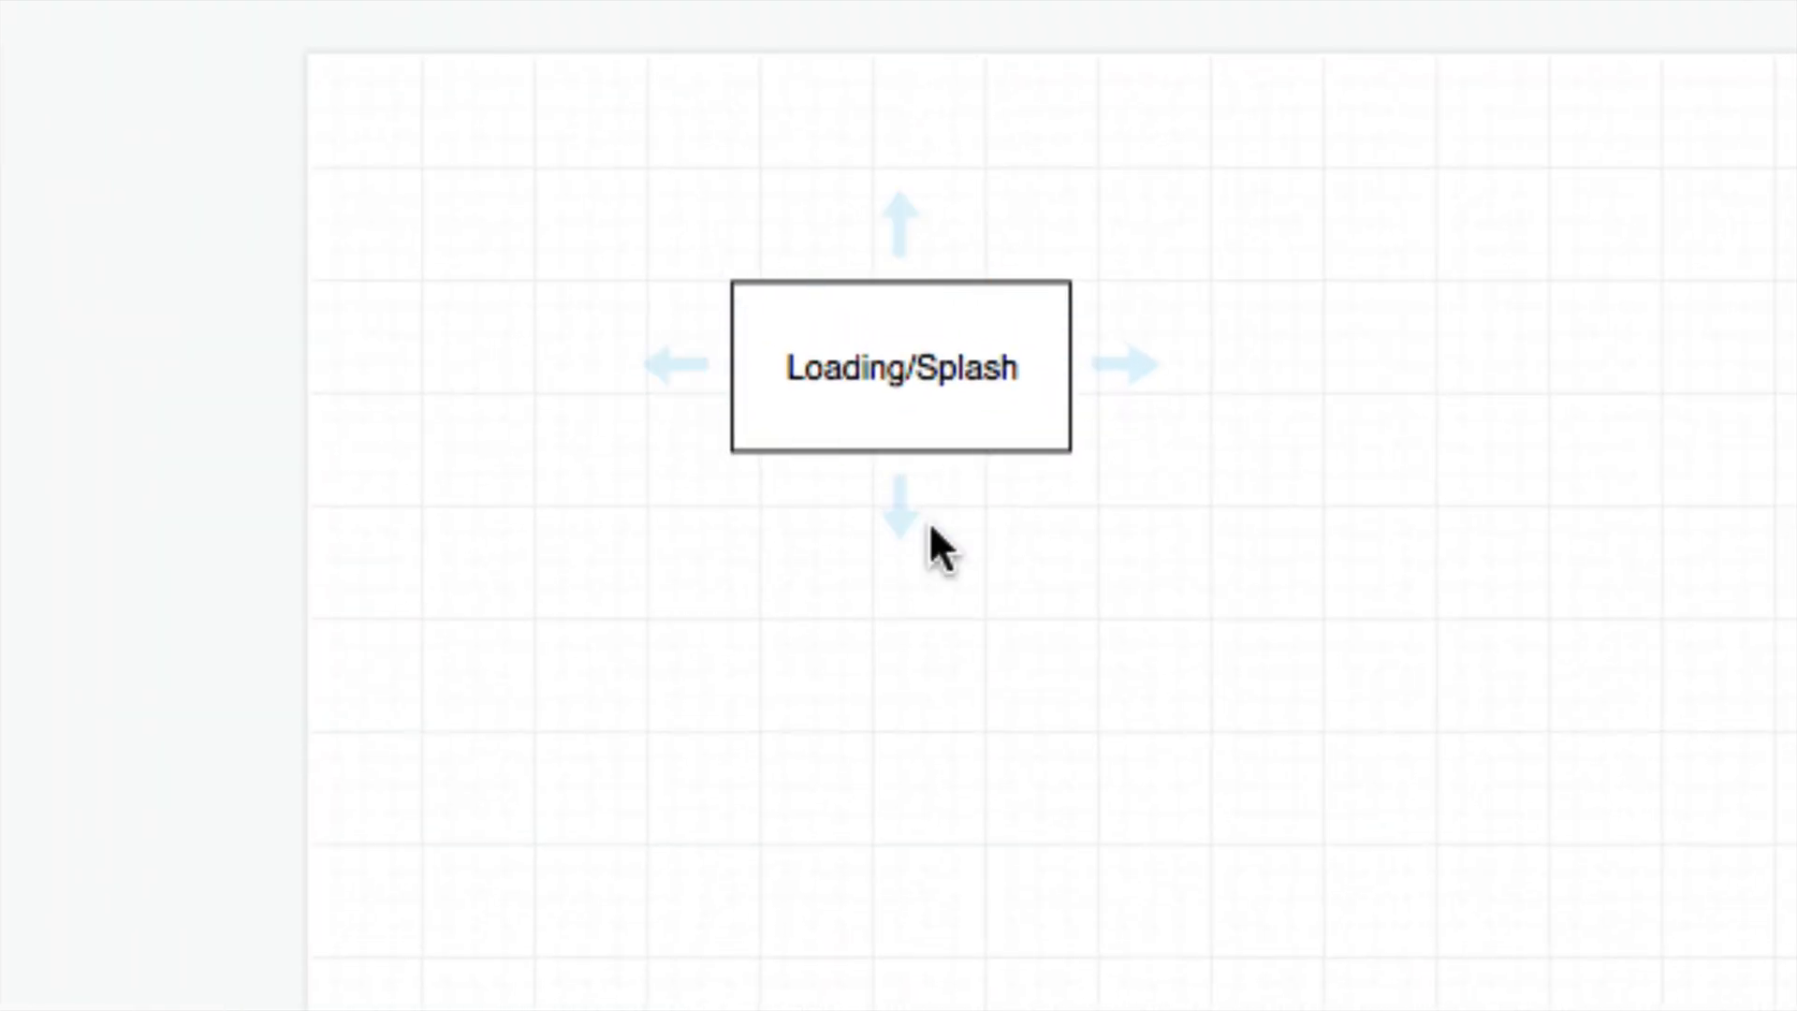
Create a connected copy of the Loading/Splash rectangle directly below it and move the copy slightly down
click(900, 510)
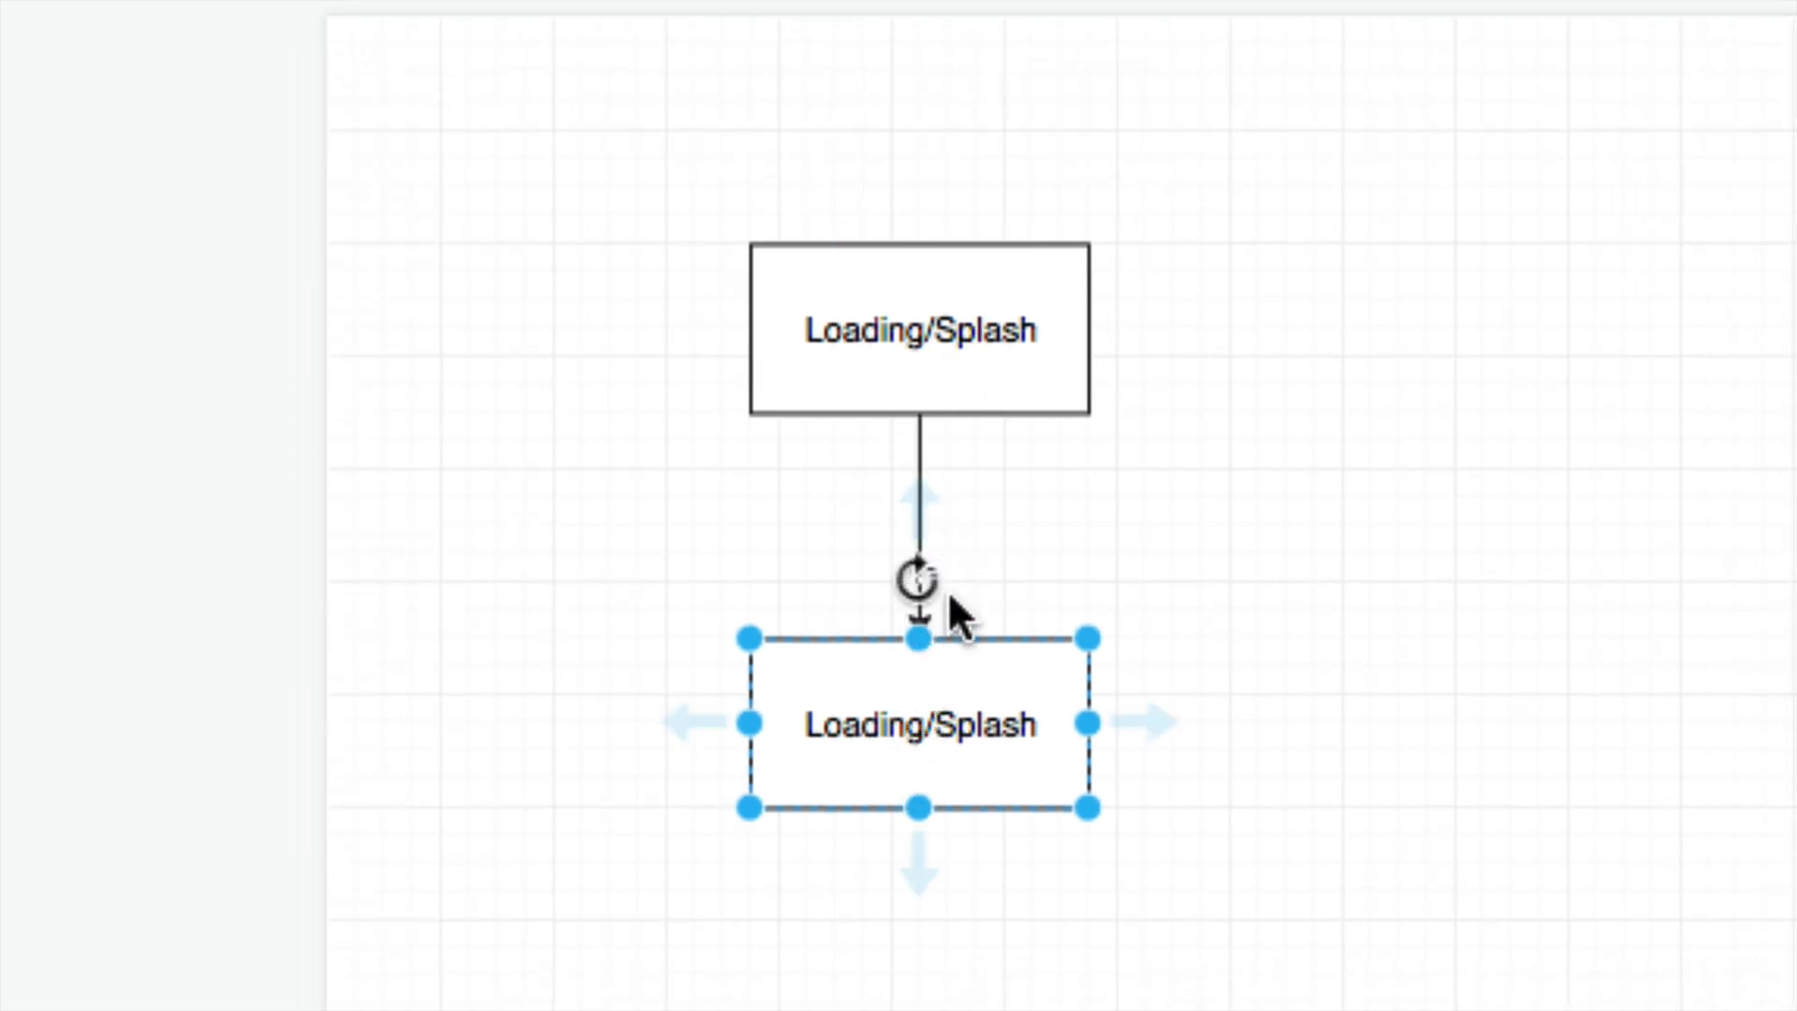
drag(935, 734, 953, 774)
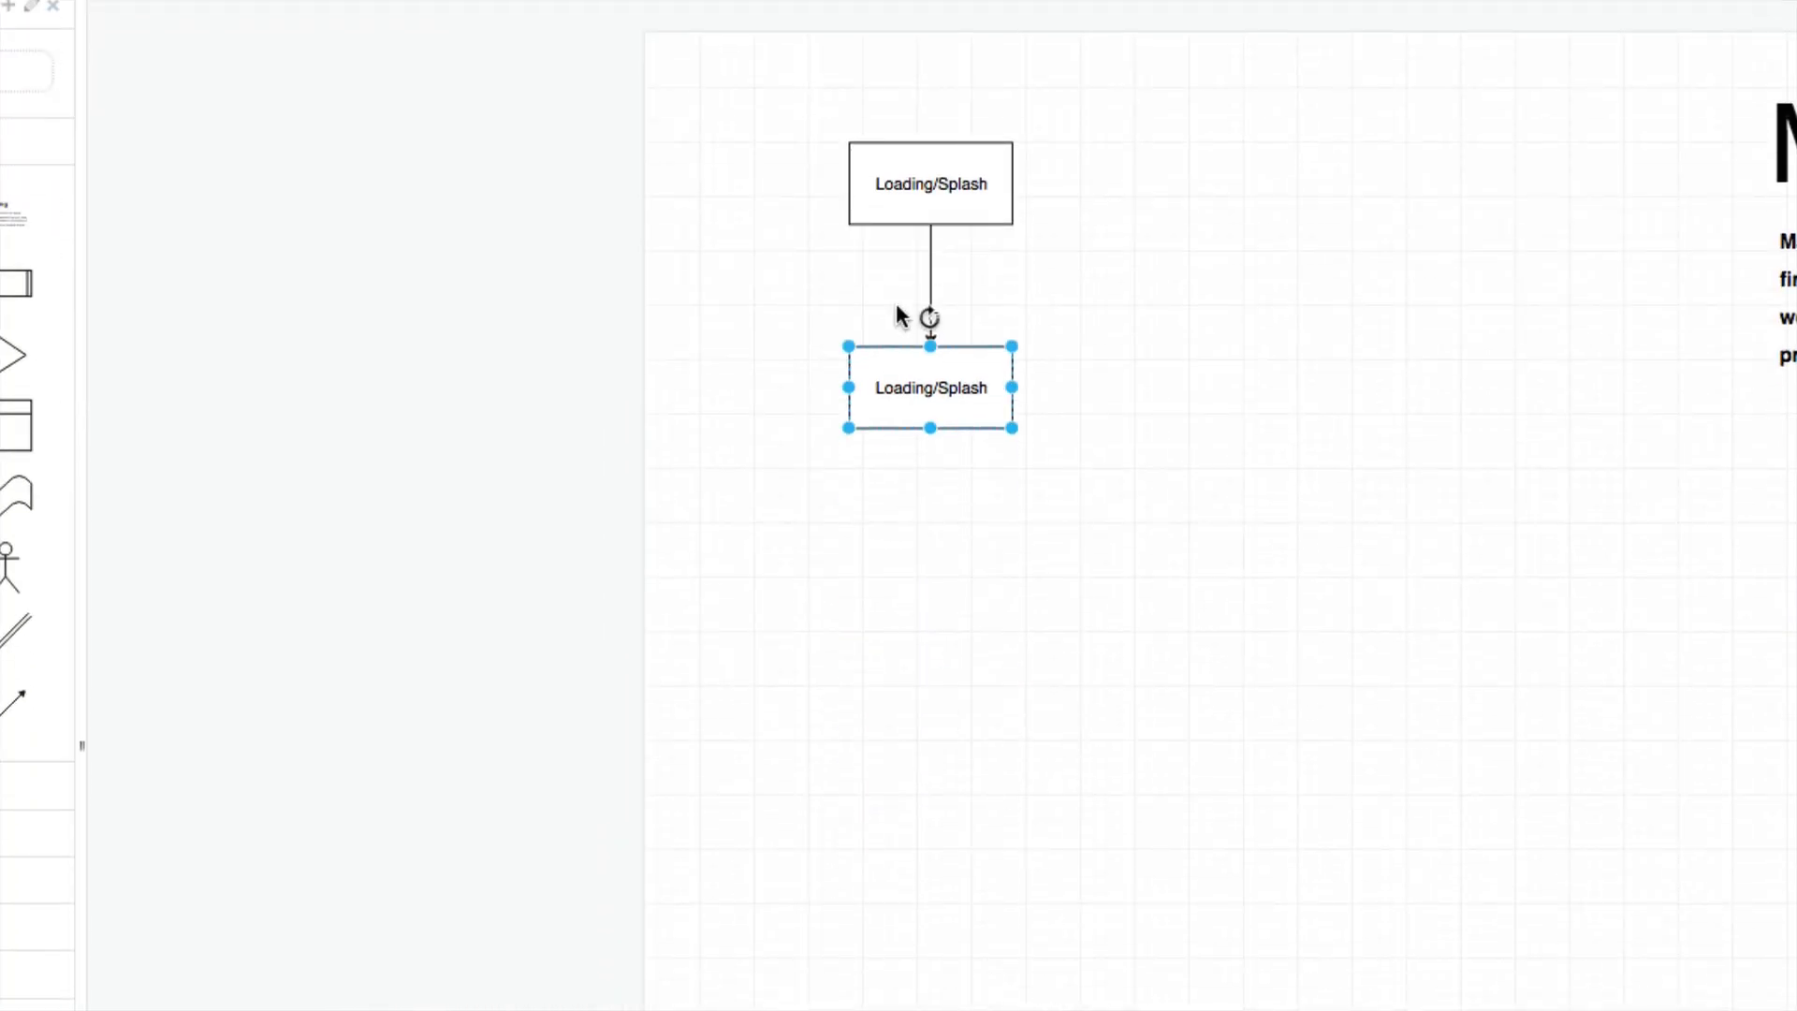
Open the lower rectangle's label for editing
double_click(948, 393)
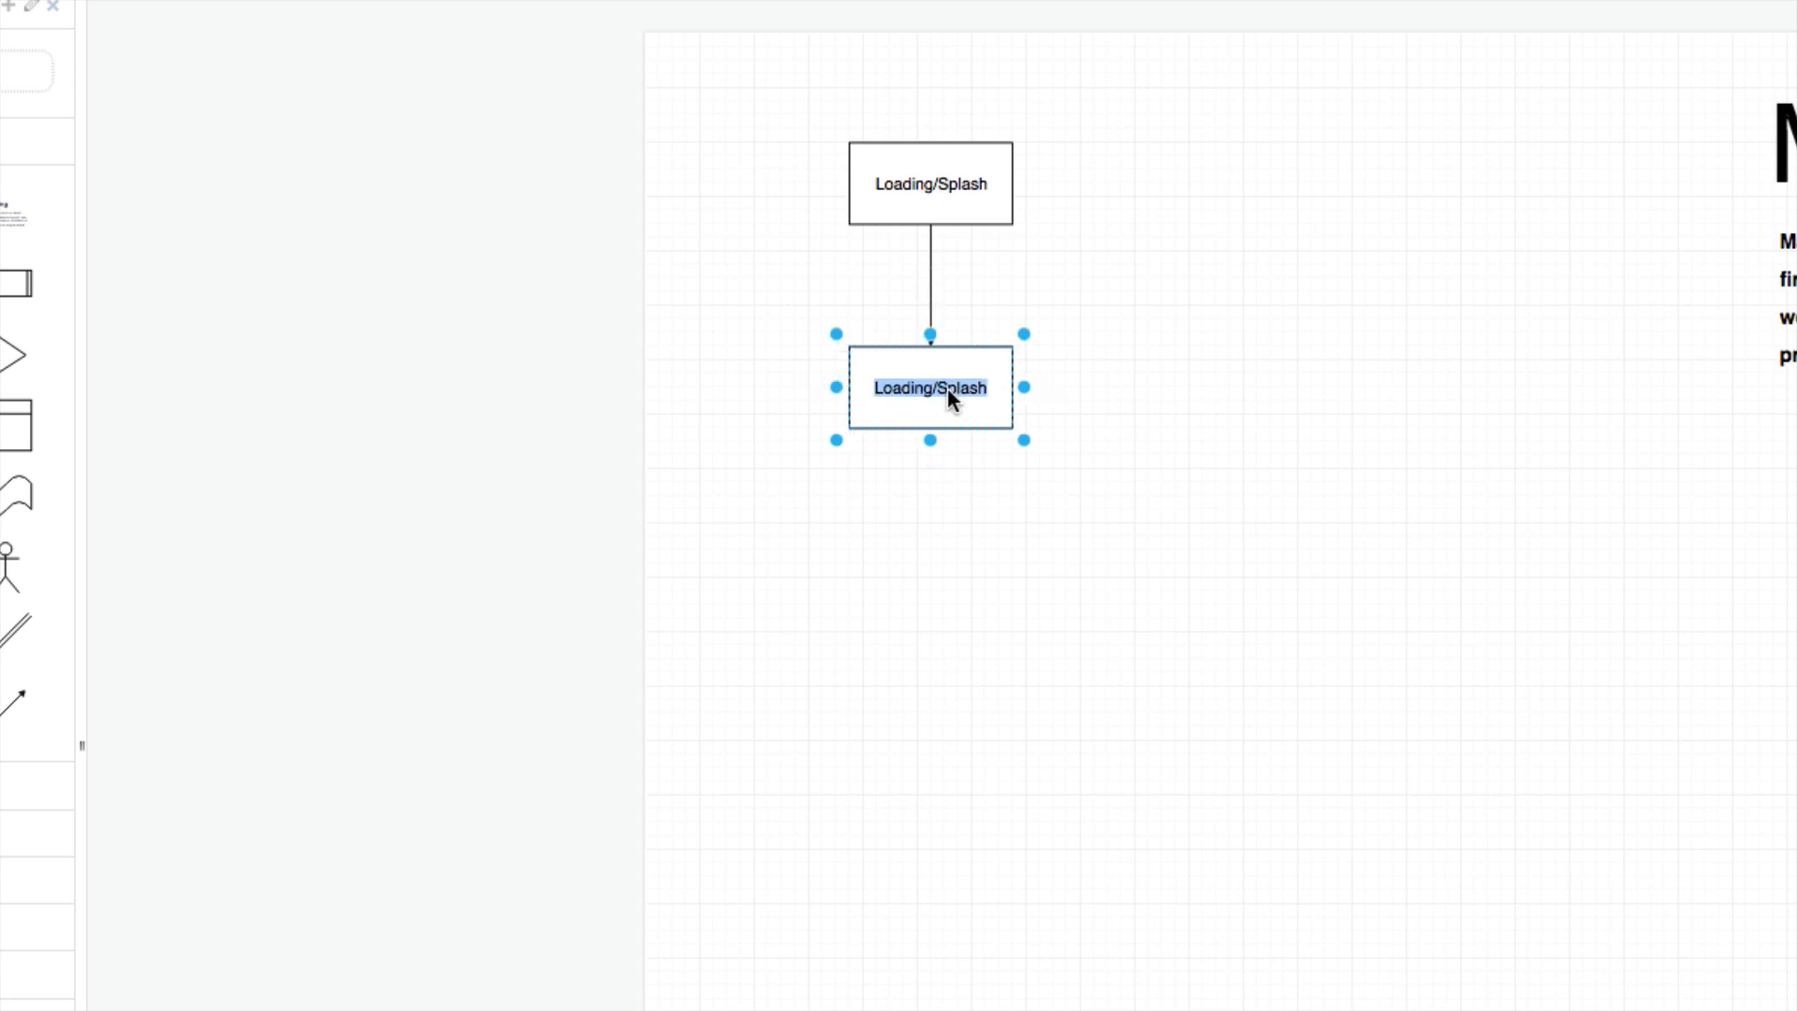